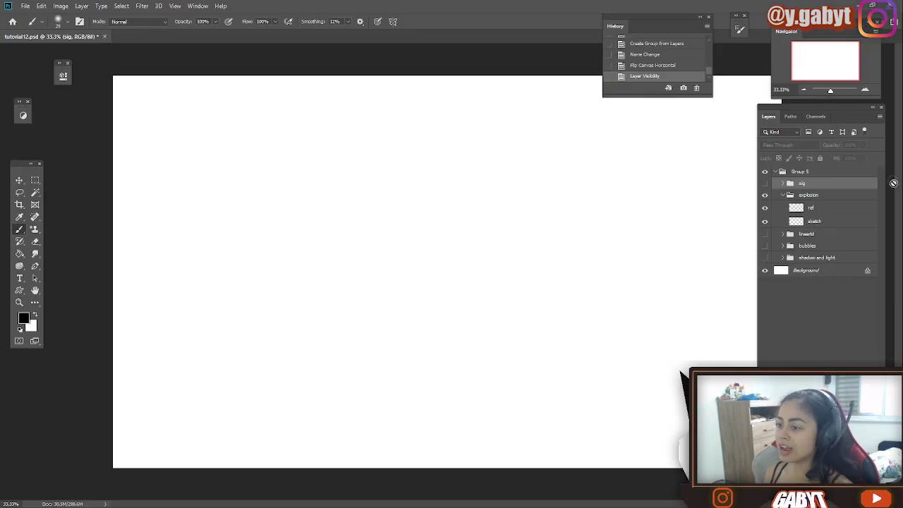
# Copy two explosion splash arts from the browser's image search into the explosion group, place them side by side, and merge them.
pyautogui.hotkey('ctrl', 'v')
pyautogui.moveTo(806, 186); pyautogui.dragTo(817, 204)
pyautogui.moveTo(494, 272); pyautogui.dragTo(590, 282)
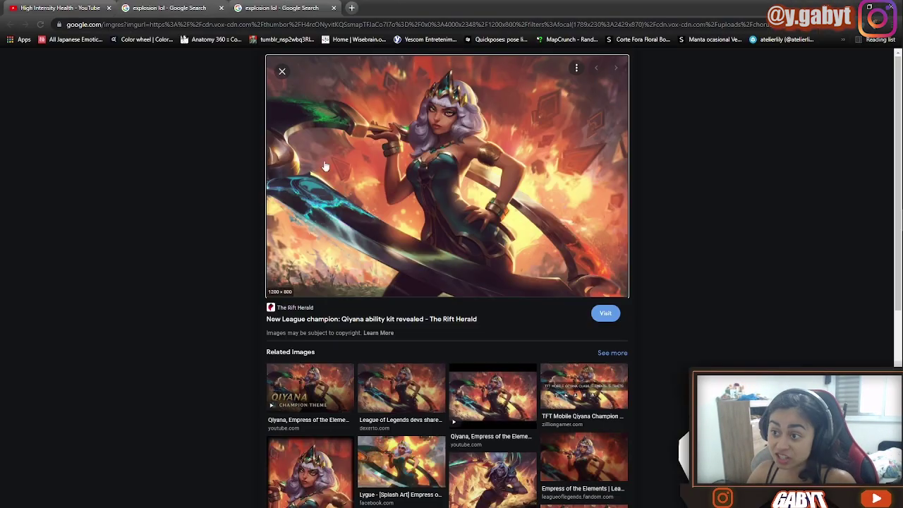
pyautogui.rightClick(460, 208)
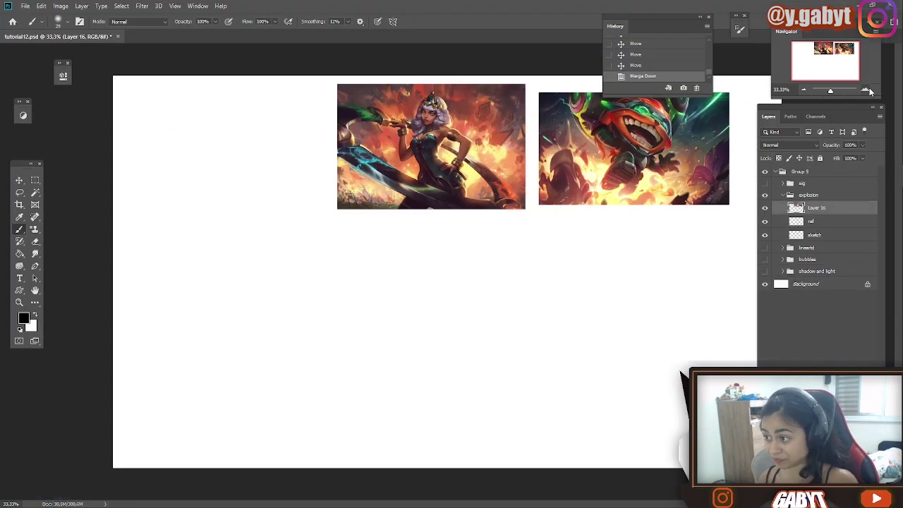
# Try marking the explosion areas of both references with loose brush strokes, circling the flames around the second character's foot, and undo them.
pyautogui.click(868, 91)
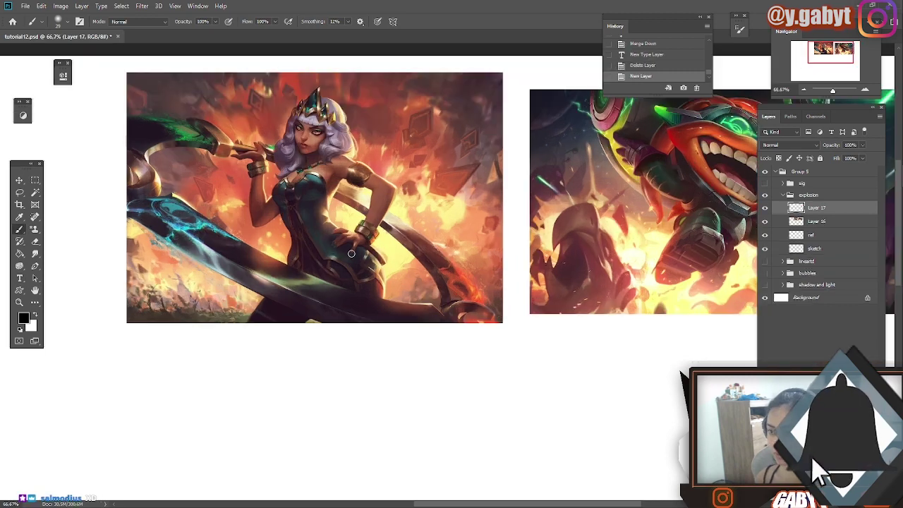
pyautogui.moveTo(367, 189)
pyautogui.mouseDown()
pyautogui.moveTo(381, 258)
pyautogui.moveTo(392, 235)
pyautogui.mouseUp()
pyautogui.hotkey('ctrl', 'z')
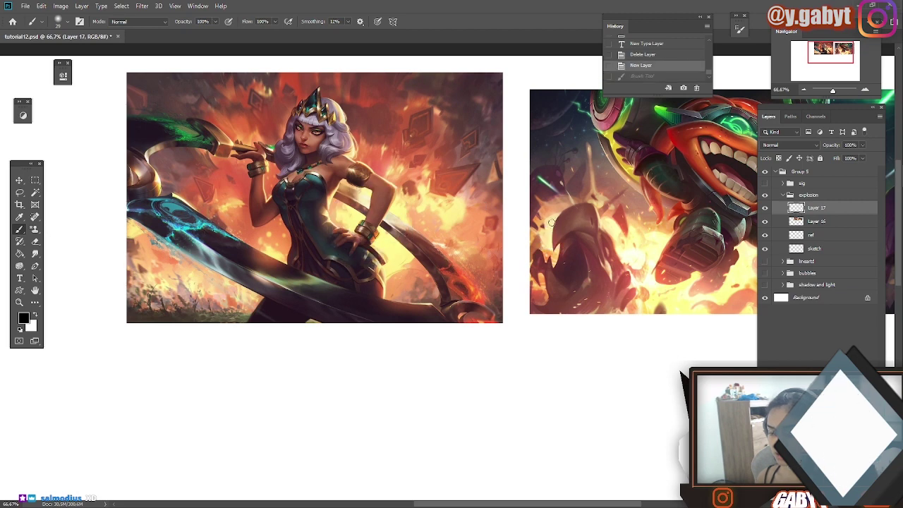
pyautogui.moveTo(577, 220); pyautogui.dragTo(360, 222)
pyautogui.moveTo(470, 302)
pyautogui.mouseDown()
pyautogui.moveTo(424, 261)
pyautogui.moveTo(451, 290)
pyautogui.mouseUp()
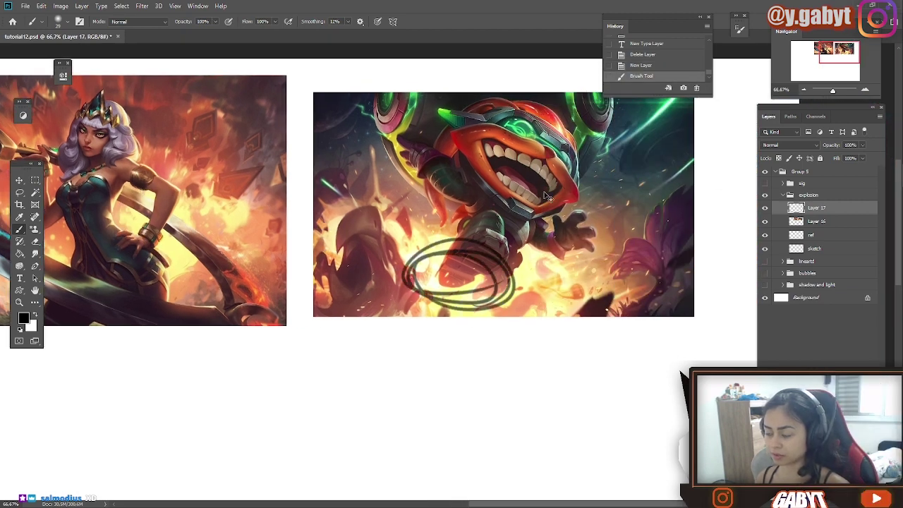
pyautogui.hotkey('ctrl', 'z')
# Draw a horizontal arrow that tapers from a thick to a thin line below the first reference image.
pyautogui.moveTo(334, 237); pyautogui.dragTo(561, 246)
pyautogui.scroll(-3, 458, 268)
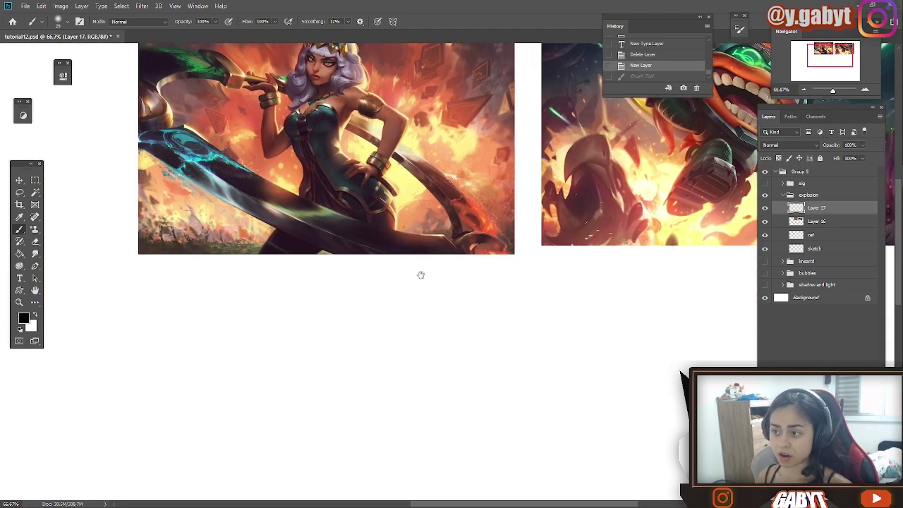
pyautogui.moveTo(223, 302); pyautogui.dragTo(356, 306)
pyautogui.moveTo(185, 305); pyautogui.dragTo(291, 306)
pyautogui.moveTo(354, 301)
pyautogui.mouseDown()
pyautogui.moveTo(369, 309)
pyautogui.moveTo(328, 321)
pyautogui.mouseUp()
# Try a brush mark over the second reference image and undo it.
pyautogui.moveTo(540, 180)
pyautogui.mouseDown()
pyautogui.moveTo(297, 264)
pyautogui.moveTo(328, 266)
pyautogui.mouseUp()
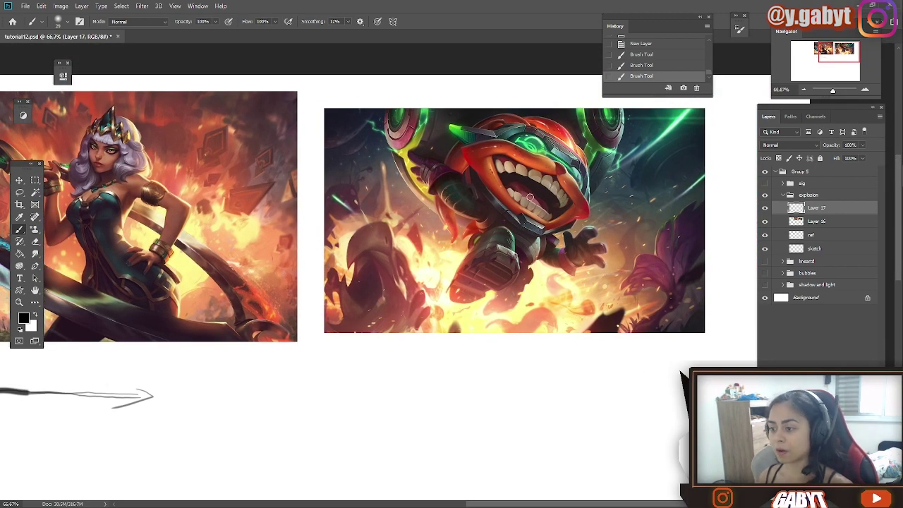
pyautogui.moveTo(366, 219); pyautogui.dragTo(517, 211)
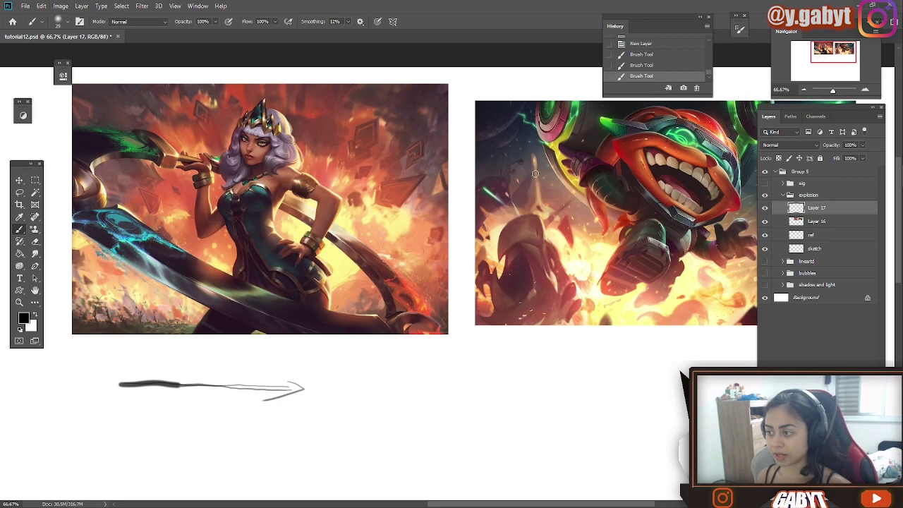
pyautogui.moveTo(539, 147)
pyautogui.mouseDown()
pyautogui.moveTo(523, 156)
pyautogui.moveTo(535, 179)
pyautogui.moveTo(638, 172)
pyautogui.mouseUp()
pyautogui.hotkey('ctrl', 'z')
# Switch the canvas to full-screen mode and zoom in on the first reference image.
pyautogui.press('f')
pyautogui.press('f')
pyautogui.moveTo(437, 105); pyautogui.dragTo(498, 212)
# Trace large rounded smoke shapes over the background on both sides of the first reference's character, undoing each attempt.
pyautogui.moveTo(445, 173)
pyautogui.mouseDown()
pyautogui.moveTo(487, 227)
pyautogui.moveTo(451, 185)
pyautogui.mouseUp()
pyautogui.hotkey('ctrl', 'z')
pyautogui.moveTo(78, 206)
pyautogui.mouseDown()
pyautogui.moveTo(628, 273)
pyautogui.moveTo(640, 255)
pyautogui.moveTo(481, 299)
pyautogui.moveTo(603, 335)
pyautogui.moveTo(762, 286)
pyautogui.moveTo(558, 199)
pyautogui.mouseUp()
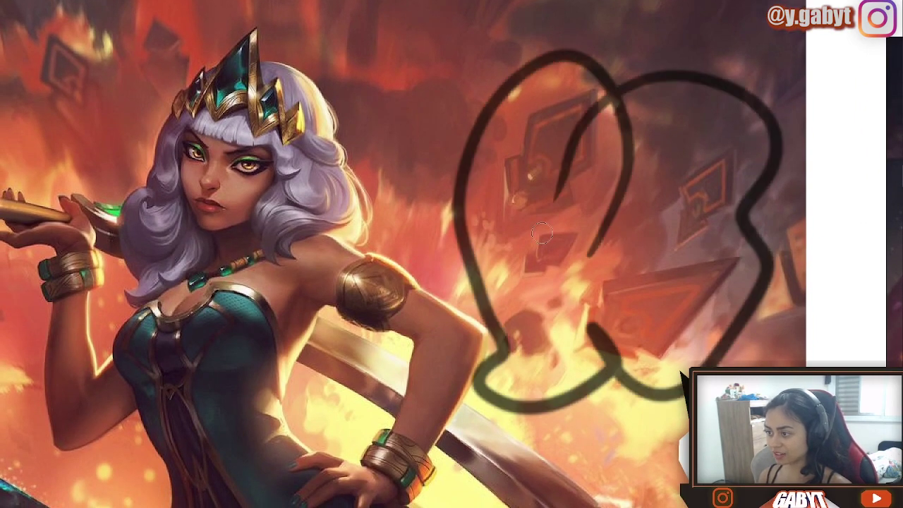
pyautogui.hotkey('ctrl', 'z')
pyautogui.moveTo(218, 236); pyautogui.dragTo(614, 272)
pyautogui.moveTo(566, 134)
pyautogui.mouseDown()
pyautogui.moveTo(389, 71)
pyautogui.moveTo(626, 251)
pyautogui.mouseUp()
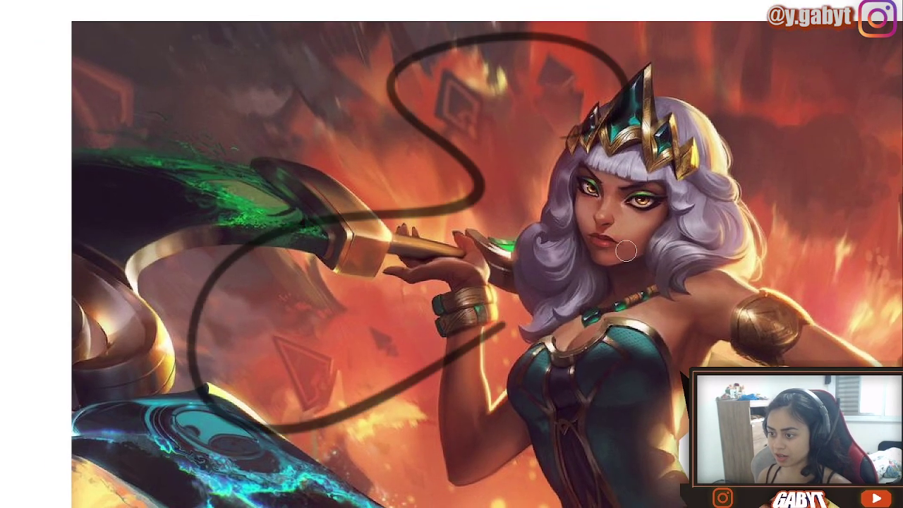
pyautogui.hotkey('ctrl', 'z')
# Trace a zigzag line over the flames arching behind the first reference character's head and undo it.
pyautogui.moveTo(477, 133); pyautogui.dragTo(289, 161)
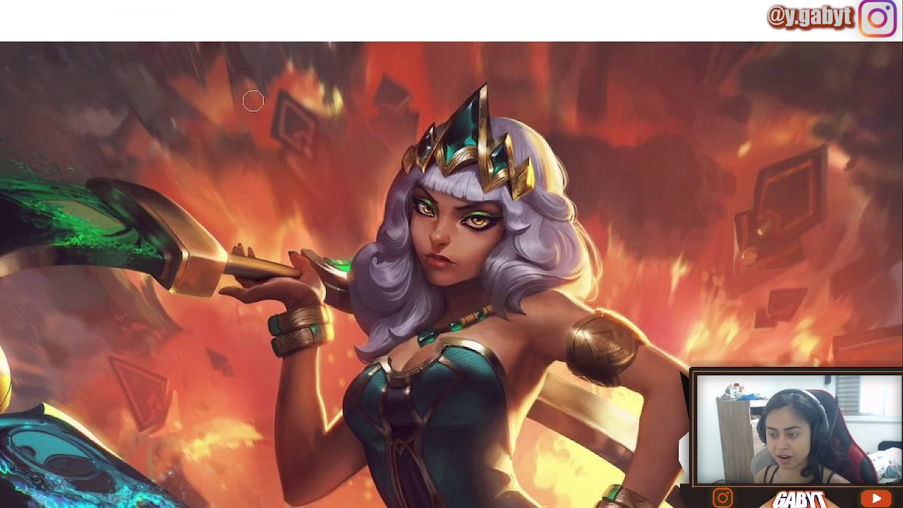
pyautogui.moveTo(347, 130); pyautogui.dragTo(290, 32)
pyautogui.hotkey('ctrl', 'z')
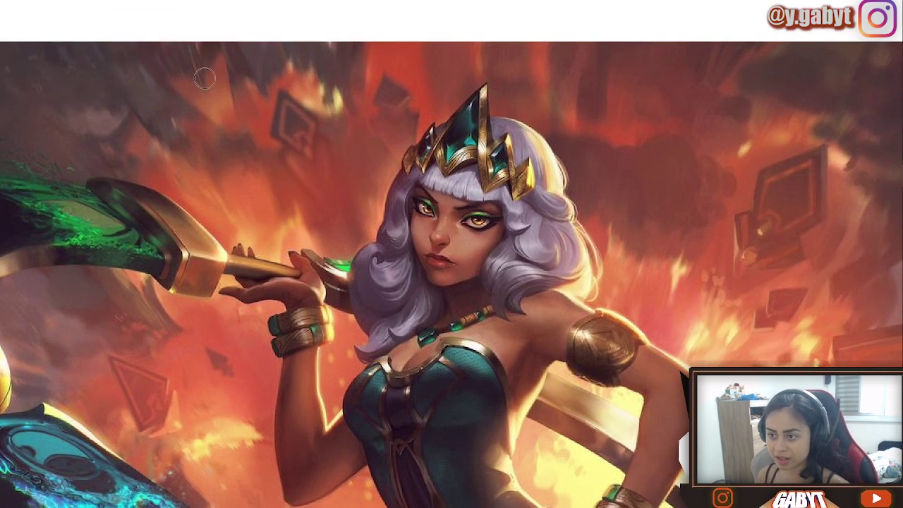
pyautogui.moveTo(205, 79)
pyautogui.mouseDown()
pyautogui.moveTo(233, 77)
pyautogui.moveTo(335, 147)
pyautogui.moveTo(418, 95)
pyautogui.moveTo(617, 43)
pyautogui.moveTo(677, 150)
pyautogui.moveTo(663, 253)
pyautogui.moveTo(839, 220)
pyautogui.moveTo(806, 358)
pyautogui.mouseUp()
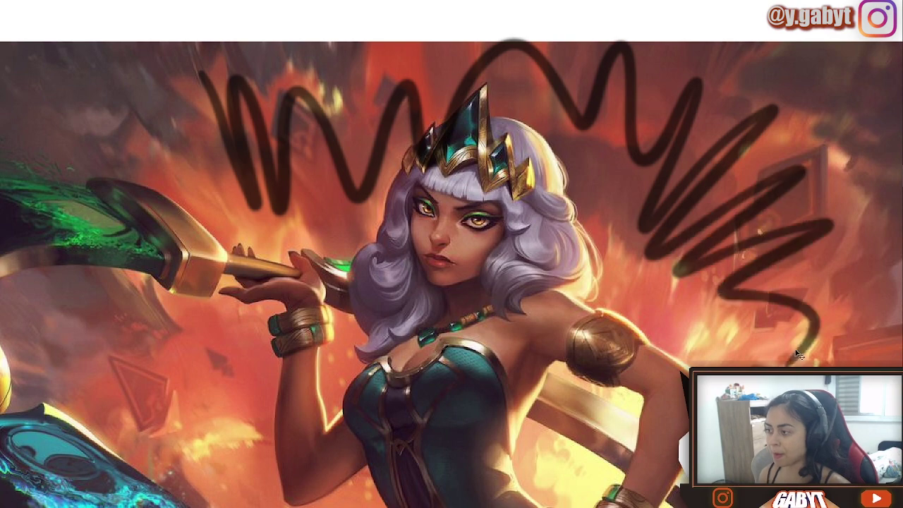
pyautogui.hotkey('ctrl', 'z')
# Try tracing the flames beside the creature in the second reference image and undo the stroke.
pyautogui.moveTo(730, 207)
pyautogui.mouseDown()
pyautogui.moveTo(307, 129)
pyautogui.moveTo(71, 16)
pyautogui.mouseUp()
pyautogui.moveTo(304, 213); pyautogui.dragTo(187, 209)
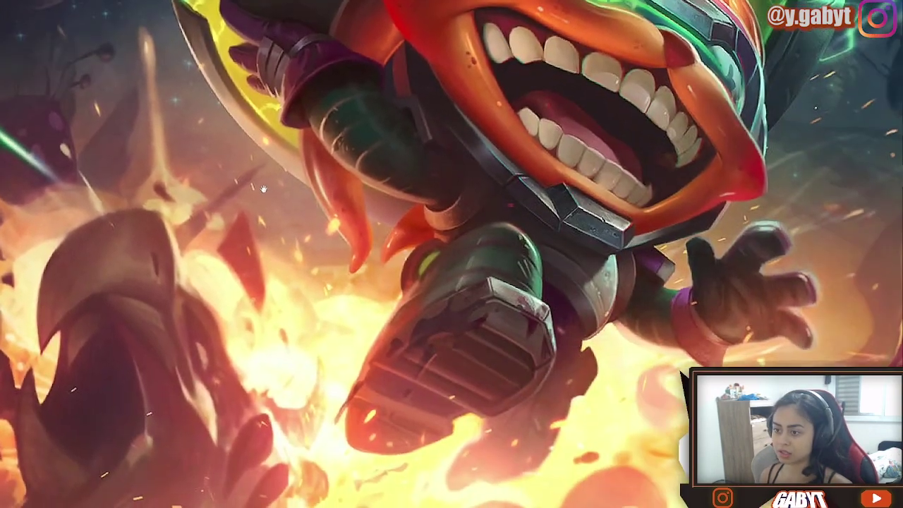
pyautogui.moveTo(281, 239); pyautogui.dragTo(467, 189)
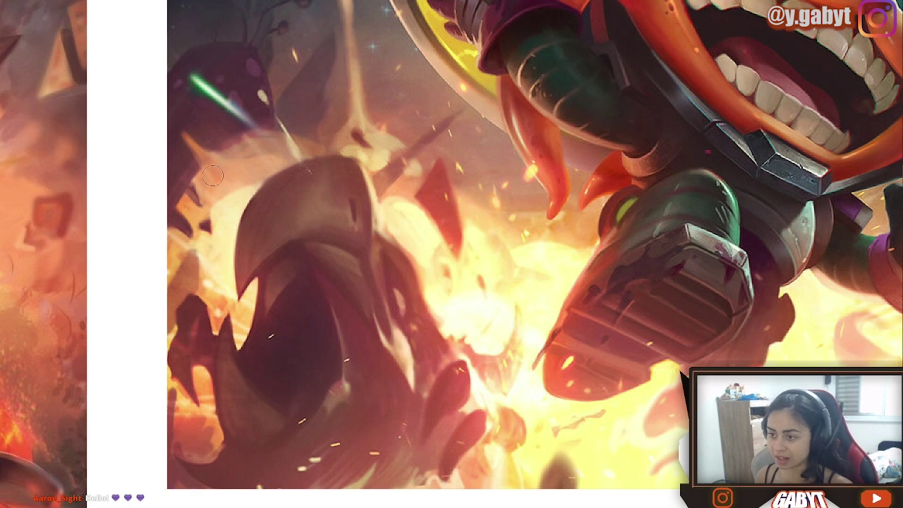
pyautogui.moveTo(204, 161)
pyautogui.mouseDown()
pyautogui.moveTo(261, 124)
pyautogui.moveTo(309, 135)
pyautogui.moveTo(315, 88)
pyautogui.moveTo(326, 114)
pyautogui.moveTo(421, 151)
pyautogui.moveTo(468, 202)
pyautogui.moveTo(563, 113)
pyautogui.moveTo(544, 241)
pyautogui.moveTo(567, 252)
pyautogui.moveTo(726, 253)
pyautogui.moveTo(356, 229)
pyautogui.mouseUp()
pyautogui.hotkey('ctrl', 'z')
# Try sketching a large mushroom-cloud outline in the blank area beside the first reference and undo it.
pyautogui.scroll(-3, 438, 231)
pyautogui.moveTo(297, 228)
pyautogui.mouseDown()
pyautogui.moveTo(517, 225)
pyautogui.moveTo(595, 204)
pyautogui.mouseUp()
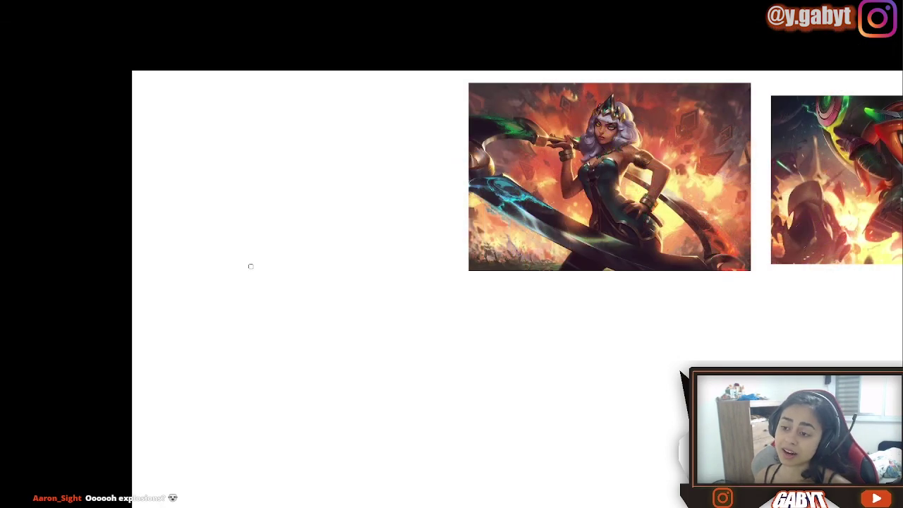
pyautogui.moveTo(249, 266); pyautogui.dragTo(264, 162)
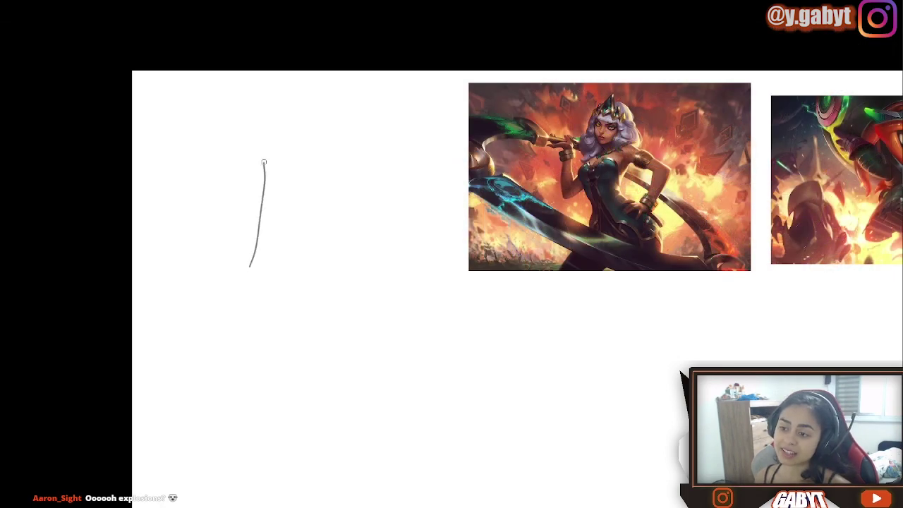
pyautogui.hotkey('ctrl', 'z')
pyautogui.moveTo(249, 264)
pyautogui.mouseDown()
pyautogui.moveTo(261, 162)
pyautogui.moveTo(205, 128)
pyautogui.moveTo(268, 103)
pyautogui.moveTo(276, 115)
pyautogui.moveTo(357, 128)
pyautogui.mouseUp()
pyautogui.moveTo(414, 109)
pyautogui.mouseDown()
pyautogui.moveTo(403, 158)
pyautogui.moveTo(416, 173)
pyautogui.moveTo(350, 169)
pyautogui.moveTo(336, 195)
pyautogui.moveTo(334, 288)
pyautogui.mouseUp()
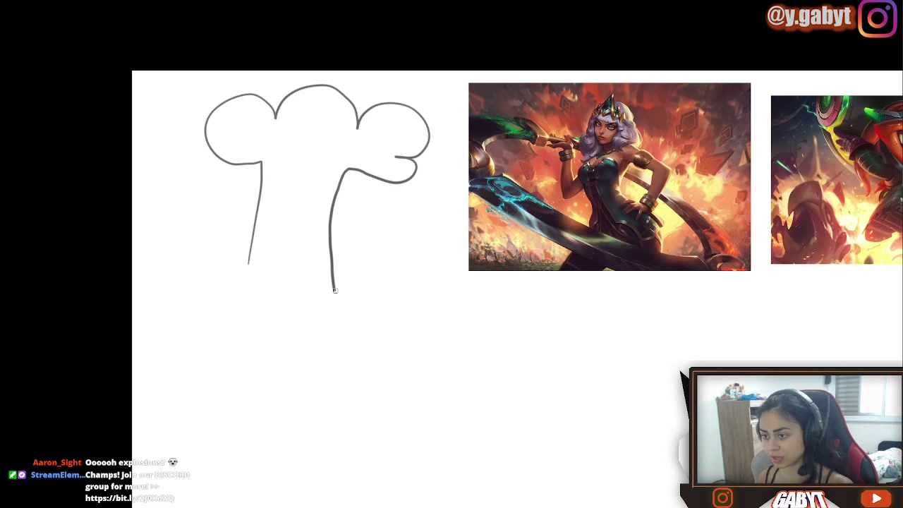
pyautogui.moveTo(330, 291)
pyautogui.mouseDown()
pyautogui.moveTo(239, 287)
pyautogui.moveTo(217, 230)
pyautogui.mouseUp()
pyautogui.hotkey('ctrl', 'z')
pyautogui.hotkey('ctrl', 'z')
# Sketch a small mushroom cloud with a flared stem and a flat ring around it in the blank area beside the references.
pyautogui.moveTo(203, 285)
pyautogui.mouseDown()
pyautogui.moveTo(219, 219)
pyautogui.moveTo(243, 279)
pyautogui.mouseUp()
pyautogui.moveTo(241, 232)
pyautogui.mouseDown()
pyautogui.moveTo(287, 207)
pyautogui.moveTo(218, 171)
pyautogui.moveTo(197, 206)
pyautogui.moveTo(210, 225)
pyautogui.mouseUp()
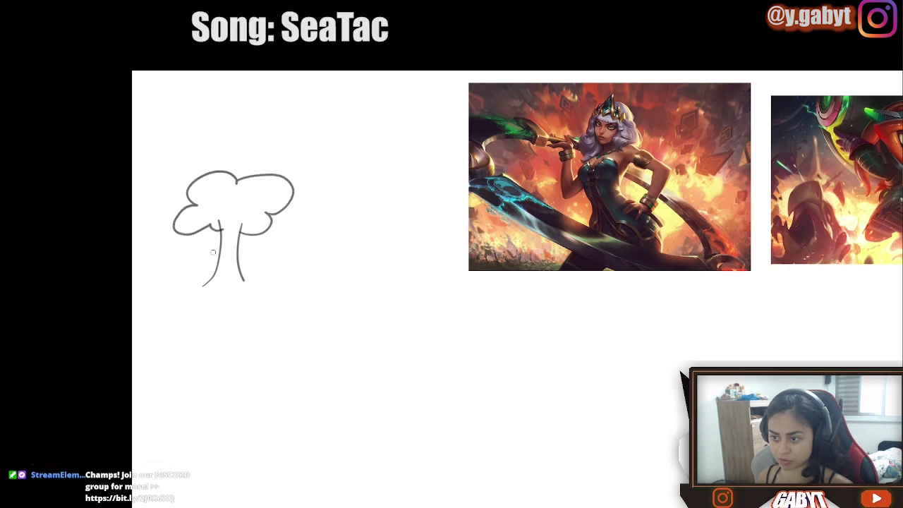
pyautogui.moveTo(187, 251); pyautogui.dragTo(292, 254)
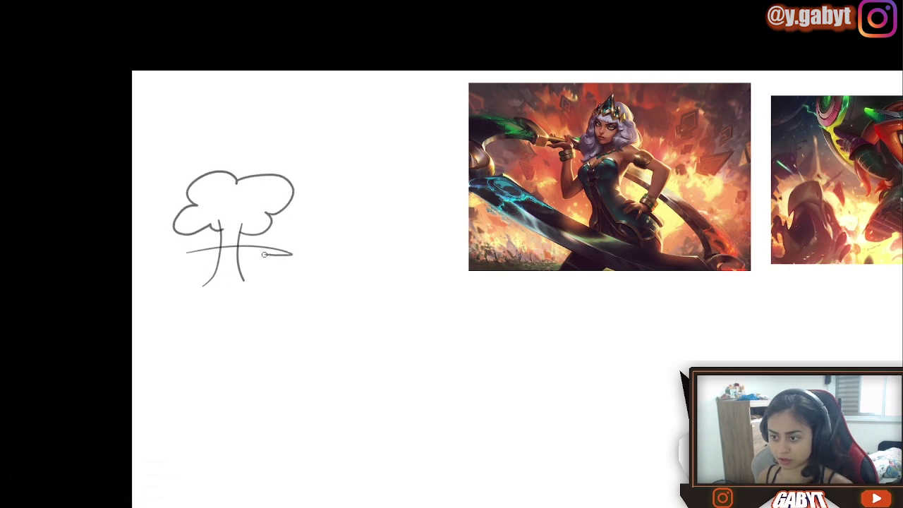
# Sketch a comic-style explosion burst with rounded lobes and four sharp spikes between the mushroom cloud and the first reference.
pyautogui.moveTo(343, 211)
pyautogui.mouseDown()
pyautogui.moveTo(303, 202)
pyautogui.moveTo(298, 171)
pyautogui.moveTo(349, 200)
pyautogui.mouseUp()
pyautogui.moveTo(356, 239); pyautogui.dragTo(399, 278)
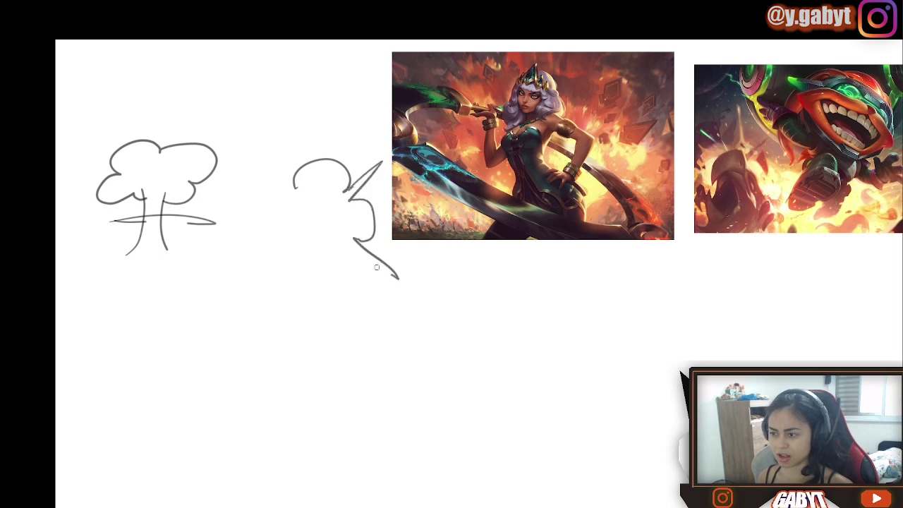
pyautogui.moveTo(346, 258)
pyautogui.mouseDown()
pyautogui.moveTo(312, 252)
pyautogui.moveTo(304, 263)
pyautogui.moveTo(304, 254)
pyautogui.moveTo(294, 278)
pyautogui.moveTo(295, 247)
pyautogui.moveTo(275, 259)
pyautogui.moveTo(266, 217)
pyautogui.mouseUp()
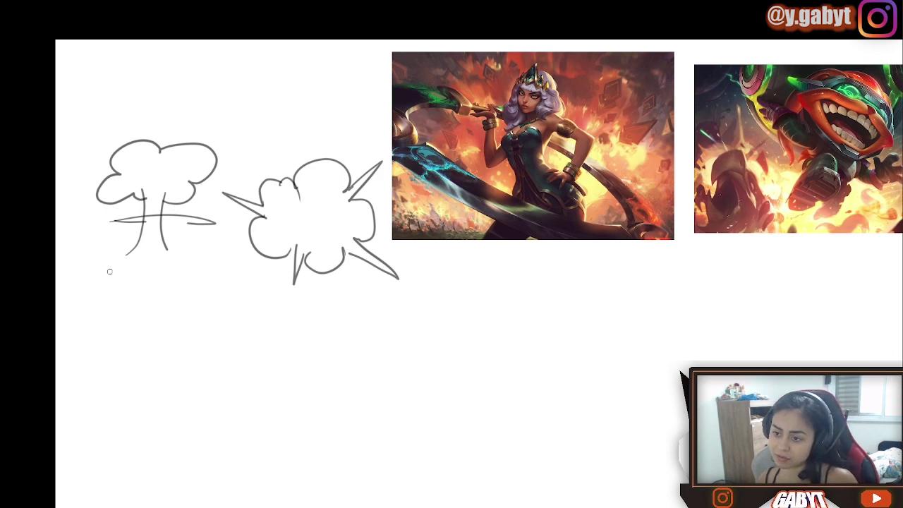
# Hand-letter BOOM inside the comic-style burst and undo the lettering.
pyautogui.moveTo(109, 271)
pyautogui.mouseDown()
pyautogui.moveTo(55, 157)
pyautogui.moveTo(230, 148)
pyautogui.moveTo(85, 282)
pyautogui.mouseUp()
pyautogui.hotkey('ctrl', 'z')
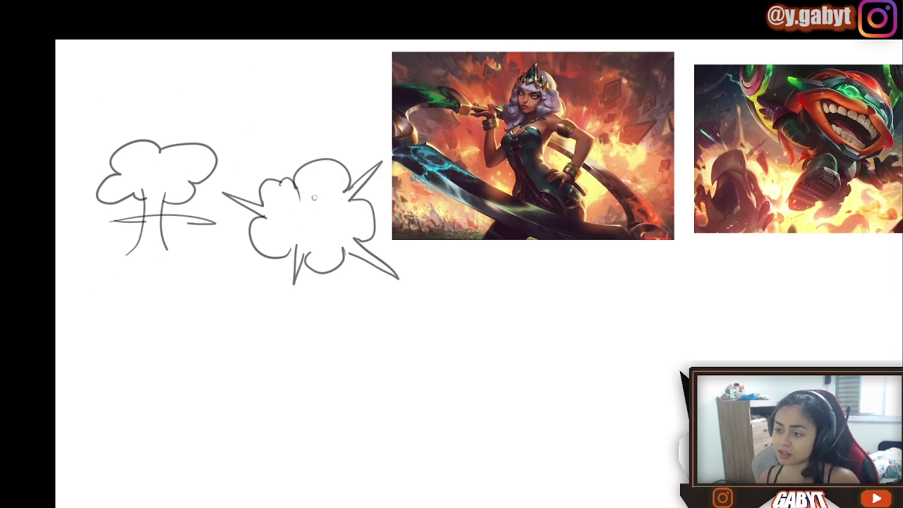
pyautogui.moveTo(279, 198)
pyautogui.mouseDown()
pyautogui.moveTo(277, 230)
pyautogui.moveTo(328, 213)
pyautogui.moveTo(357, 225)
pyautogui.mouseUp()
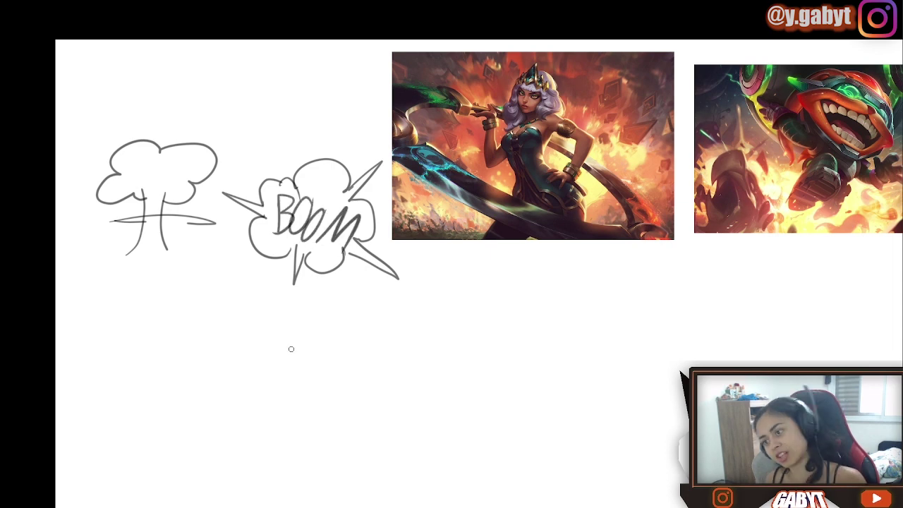
pyautogui.hotkey('ctrl', 'z')
pyautogui.hotkey('ctrl', 'z')
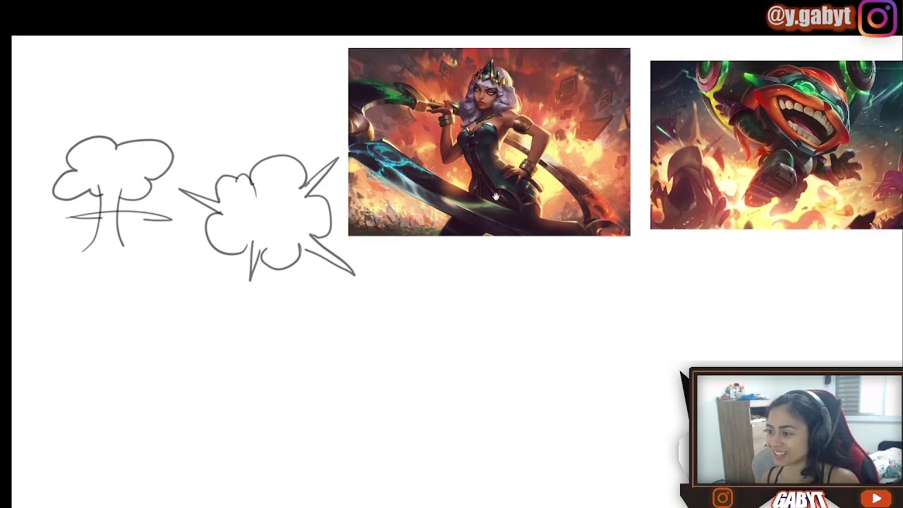
# Sketch the wide outer outline of a ground explosion with lobes, spikes and a curved base line below the first reference.
pyautogui.moveTo(498, 196); pyautogui.dragTo(361, 176)
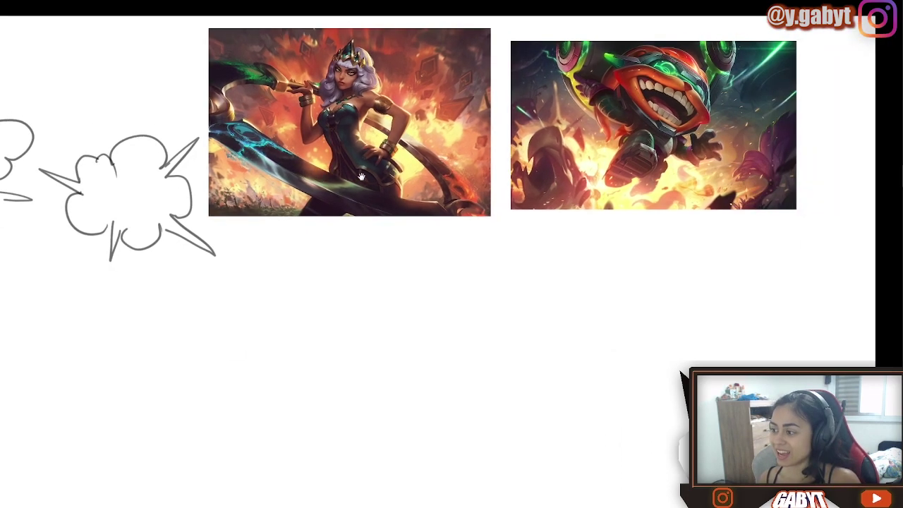
pyautogui.hscroll(-1, 330, 204)
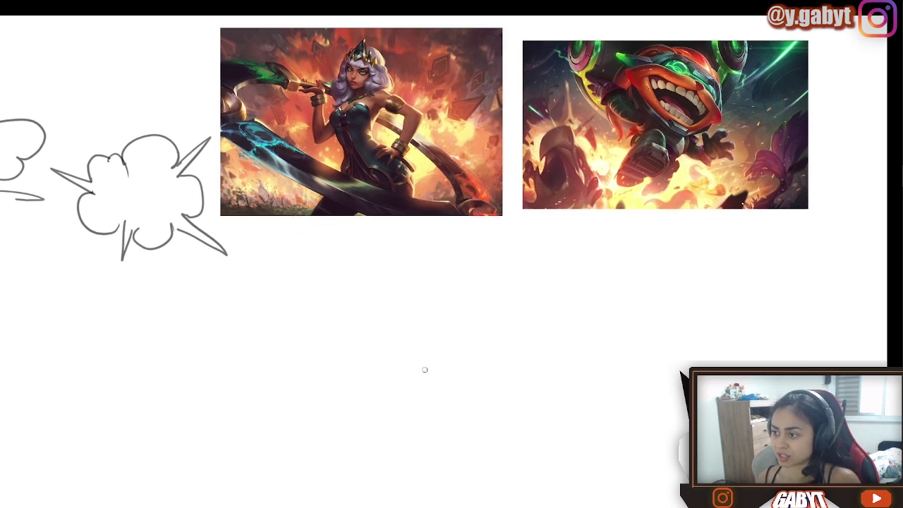
pyautogui.moveTo(424, 370); pyautogui.dragTo(484, 350)
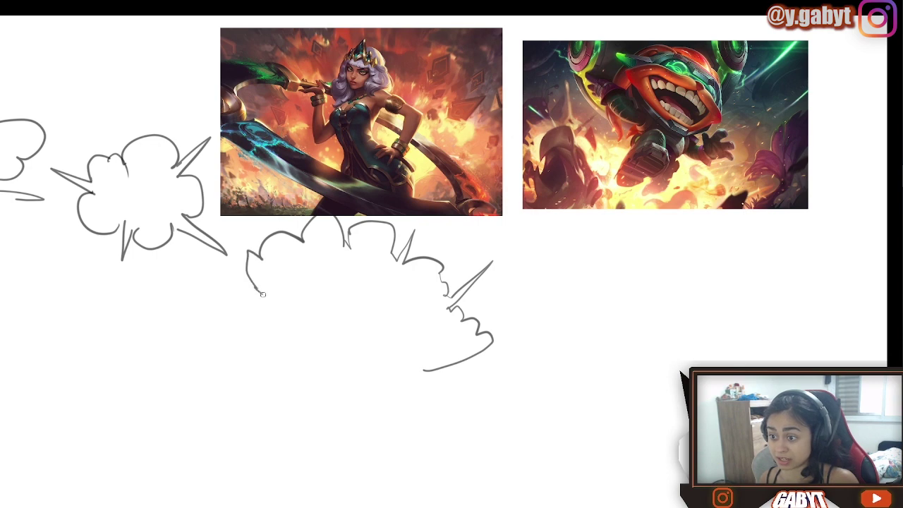
pyautogui.moveTo(262, 295)
pyautogui.mouseDown()
pyautogui.moveTo(217, 341)
pyautogui.moveTo(158, 365)
pyautogui.mouseUp()
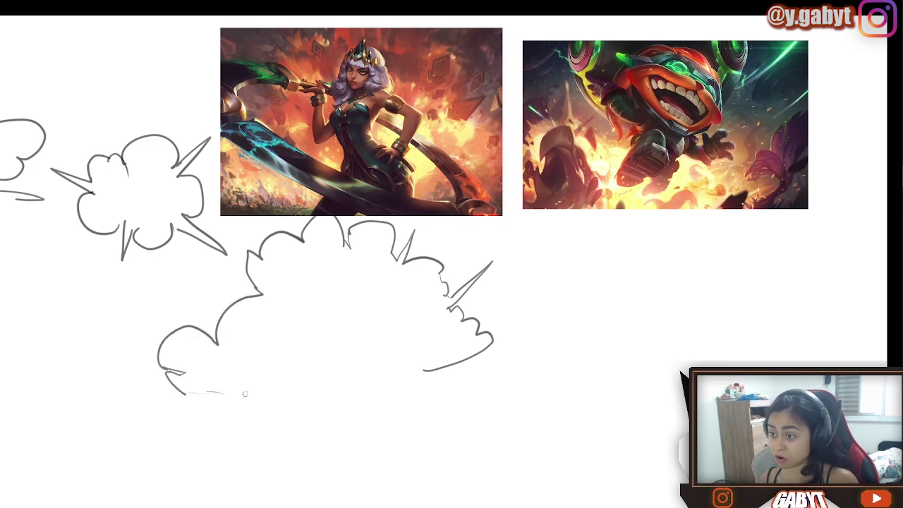
pyautogui.moveTo(245, 393); pyautogui.dragTo(386, 375)
# Add inner flame and smoke shapes to the ground explosion and scatter small debris pieces around its outline.
pyautogui.moveTo(336, 359)
pyautogui.mouseDown()
pyautogui.moveTo(331, 375)
pyautogui.moveTo(415, 334)
pyautogui.mouseUp()
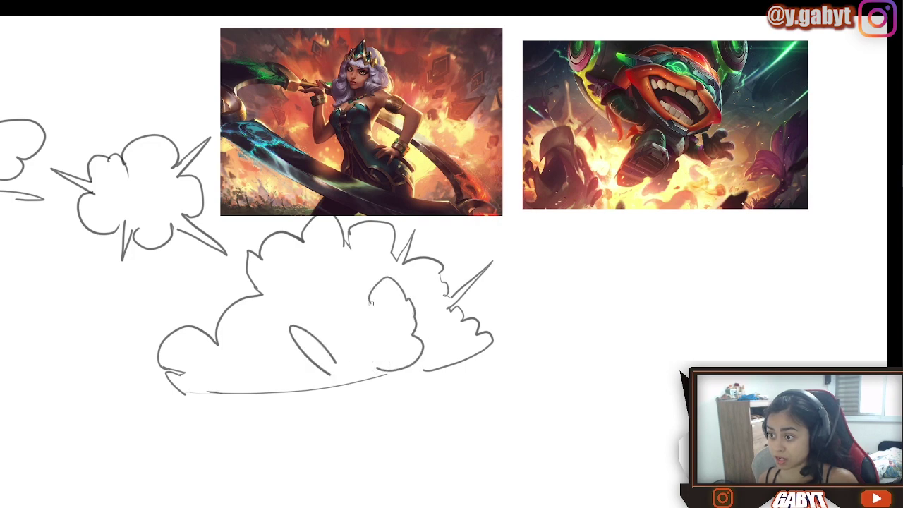
pyautogui.moveTo(361, 291); pyautogui.dragTo(355, 301)
pyautogui.moveTo(443, 294); pyautogui.dragTo(416, 307)
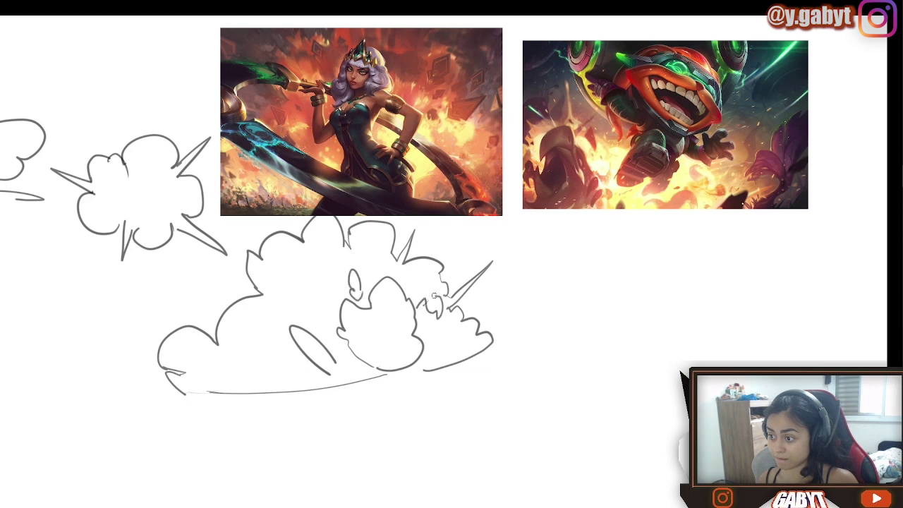
pyautogui.moveTo(425, 261); pyautogui.dragTo(426, 308)
pyautogui.moveTo(463, 227); pyautogui.dragTo(460, 245)
pyautogui.moveTo(190, 293); pyautogui.dragTo(203, 307)
pyautogui.moveTo(226, 285); pyautogui.dragTo(231, 297)
pyautogui.moveTo(492, 293); pyautogui.dragTo(503, 292)
# Sketch the lobed upper outline of a billowing smoke explosion in the blank area below the second reference.
pyautogui.moveTo(686, 86); pyautogui.dragTo(586, 98)
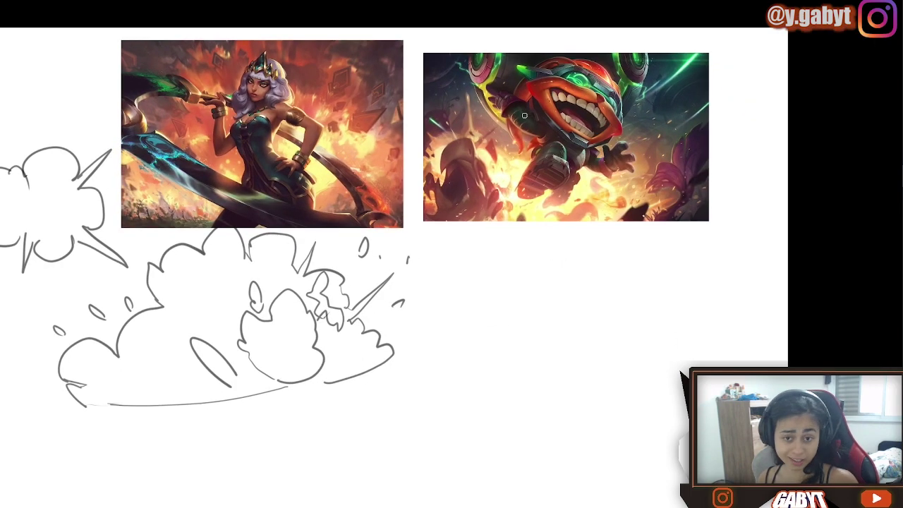
pyautogui.moveTo(536, 252); pyautogui.dragTo(479, 258)
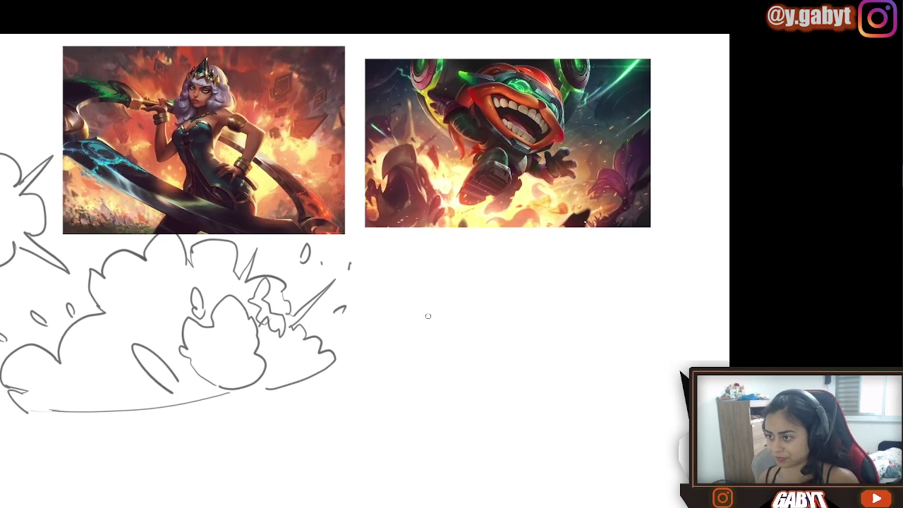
pyautogui.hotkey('ctrl', 'z')
pyautogui.moveTo(389, 322); pyautogui.dragTo(494, 314)
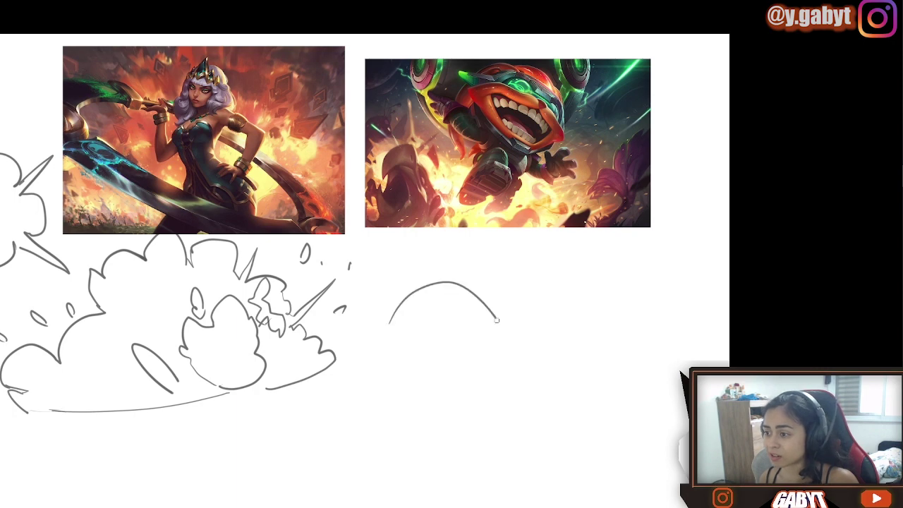
pyautogui.hotkey('ctrl', 'z')
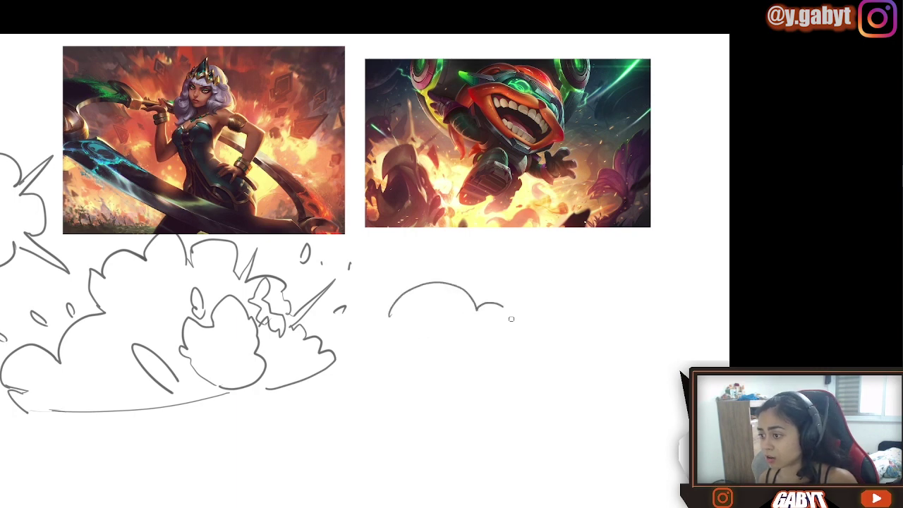
pyautogui.moveTo(510, 318)
pyautogui.mouseDown()
pyautogui.moveTo(597, 345)
pyautogui.moveTo(633, 368)
pyautogui.moveTo(611, 394)
pyautogui.mouseUp()
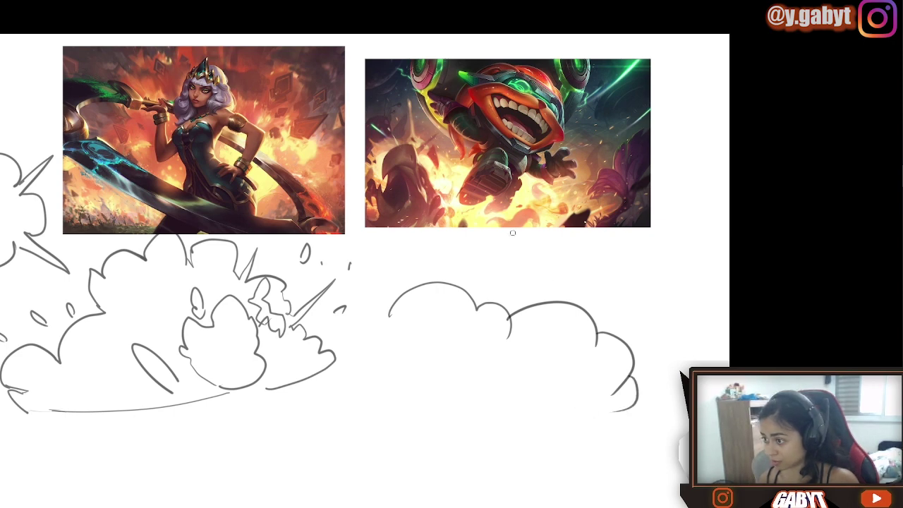
# Open two gaps in the smoke explosion's outline and draw a thin round-tipped spike rising from each.
pyautogui.press('e')
pyautogui.moveTo(434, 299); pyautogui.dragTo(436, 305)
pyautogui.press('b')
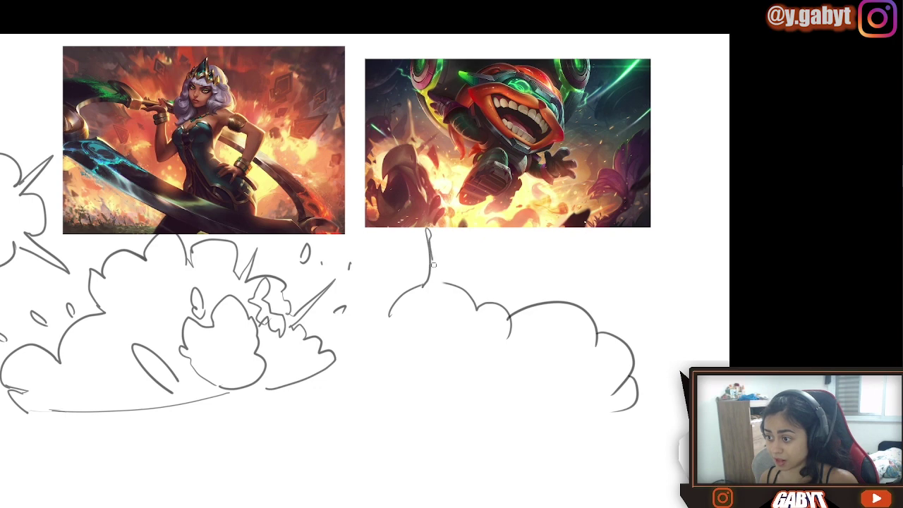
pyautogui.press('e')
pyautogui.moveTo(591, 317); pyautogui.dragTo(592, 309)
pyautogui.press('b')
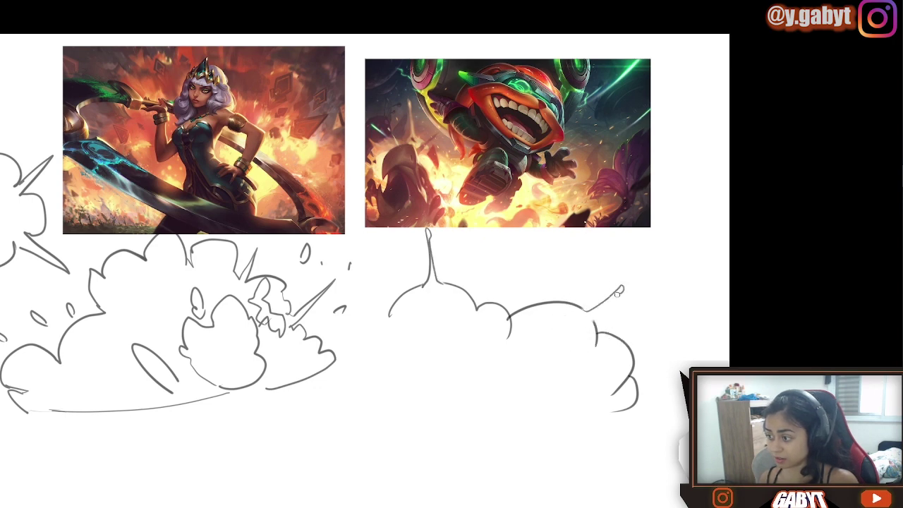
# Scatter small debris marks beside the smoke explosion's slanted spike and add curved inner lobes to the cloud.
pyautogui.moveTo(589, 277); pyautogui.dragTo(581, 281)
pyautogui.moveTo(612, 256); pyautogui.dragTo(609, 261)
pyautogui.moveTo(568, 350); pyautogui.dragTo(567, 407)
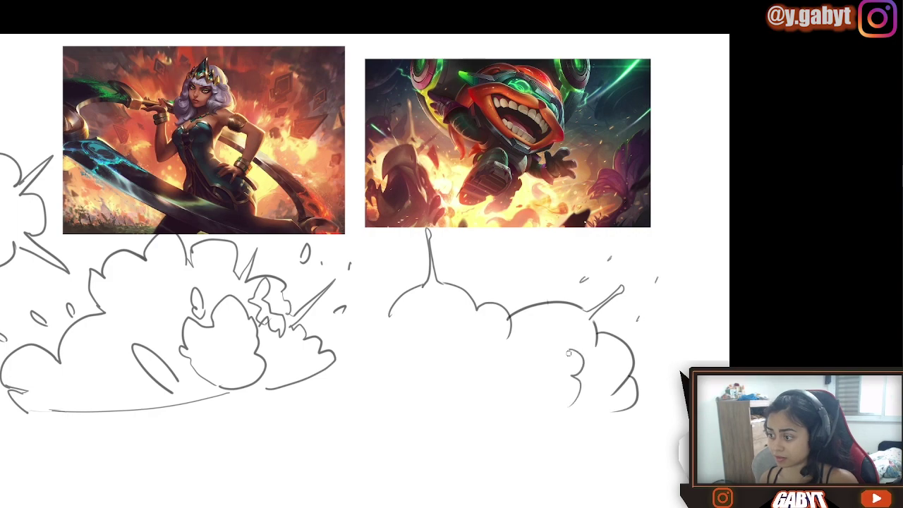
pyautogui.hotkey('ctrl', 'z')
pyautogui.moveTo(539, 352); pyautogui.dragTo(566, 371)
pyautogui.moveTo(568, 368); pyautogui.dragTo(580, 399)
pyautogui.moveTo(477, 311); pyautogui.dragTo(484, 337)
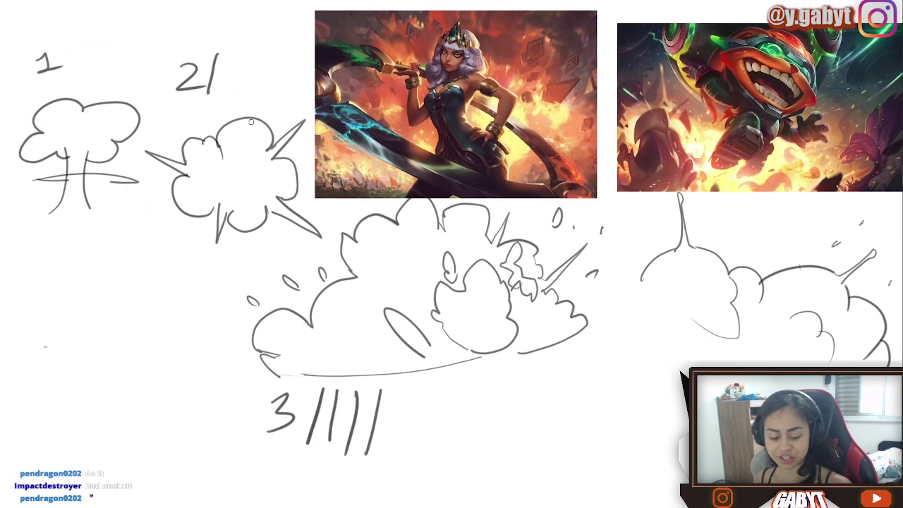
# Number the four explosion sketches 1 to 4 and add tally marks beside numbers 2, 3 and 4.
pyautogui.moveTo(645, 312); pyautogui.dragTo(97, 403)
pyautogui.hotkey('ctrl', 'z')
# Cut the ground explosion out of the sketch layer, hide that layer, and paste the explosion onto a new layer.
pyautogui.moveTo(333, 233); pyautogui.dragTo(327, 217)
pyautogui.hotkey('ctrl', '-')
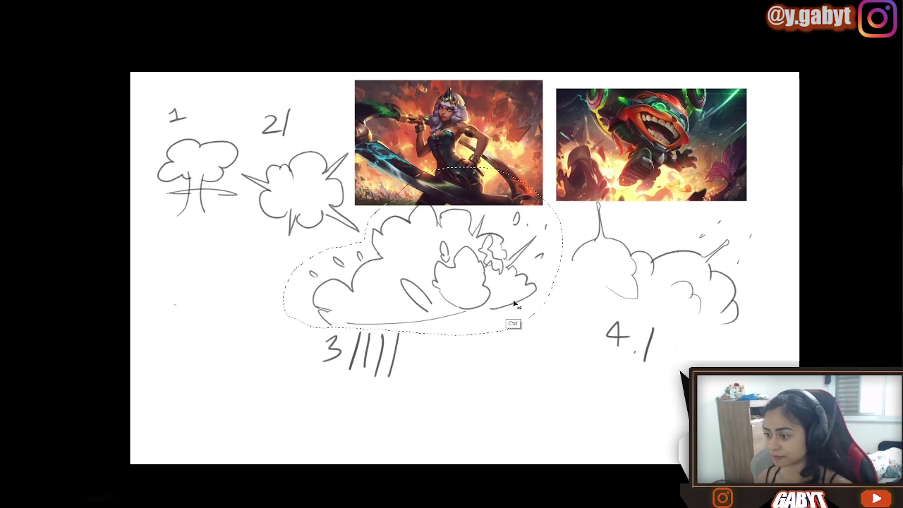
pyautogui.hotkey('ctrl', 'x')
pyautogui.press('f')
pyautogui.press('f')
pyautogui.click(765, 235)
pyautogui.hotkey('ctrl', 'shift', 'alt', 'n')
pyautogui.hotkey('ctrl', 'v')
# Rotate the pasted ground explosion slightly clockwise and move it into the blank area left of the first reference.
pyautogui.hotkey('ctrl', 't')
pyautogui.moveTo(606, 265); pyautogui.dragTo(606, 286)
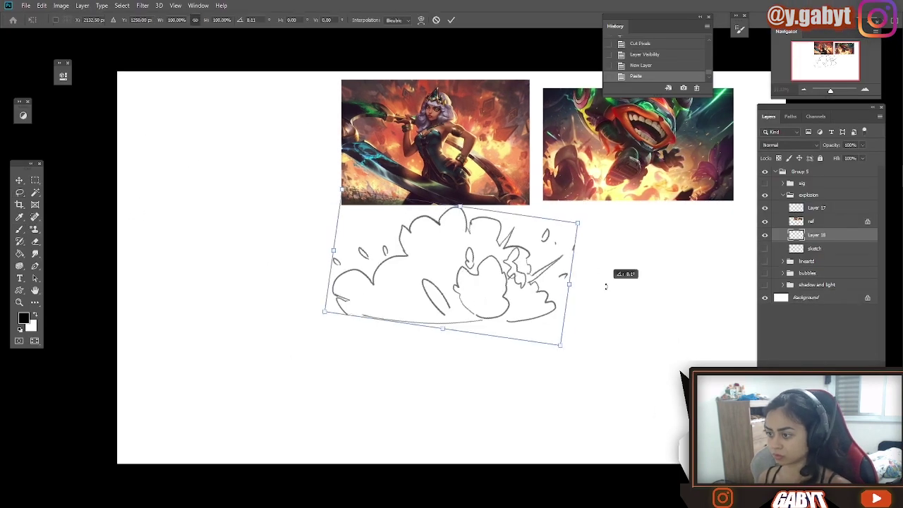
pyautogui.moveTo(364, 251); pyautogui.dragTo(178, 219)
pyautogui.click(451, 20)
# Trace a lobed and spiked explosion outline over the first reference, and undo the tracing.
pyautogui.hotkey('ctrl', '+')
pyautogui.moveTo(494, 247); pyautogui.dragTo(386, 265)
pyautogui.press('b')
pyautogui.click(811, 222)
pyautogui.moveTo(479, 180)
pyautogui.mouseDown()
pyautogui.moveTo(584, 305)
pyautogui.moveTo(593, 206)
pyautogui.mouseUp()
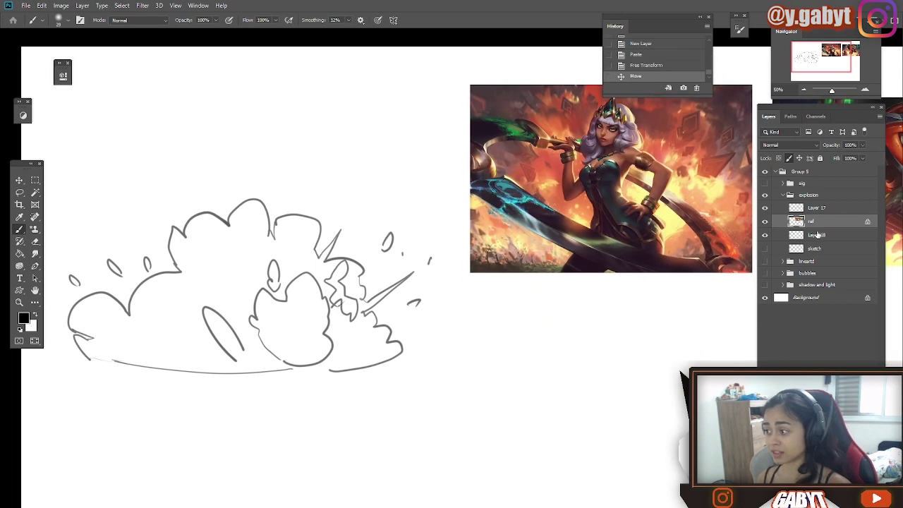
pyautogui.moveTo(186, 280); pyautogui.dragTo(87, 271)
pyautogui.moveTo(406, 158); pyautogui.dragTo(332, 211)
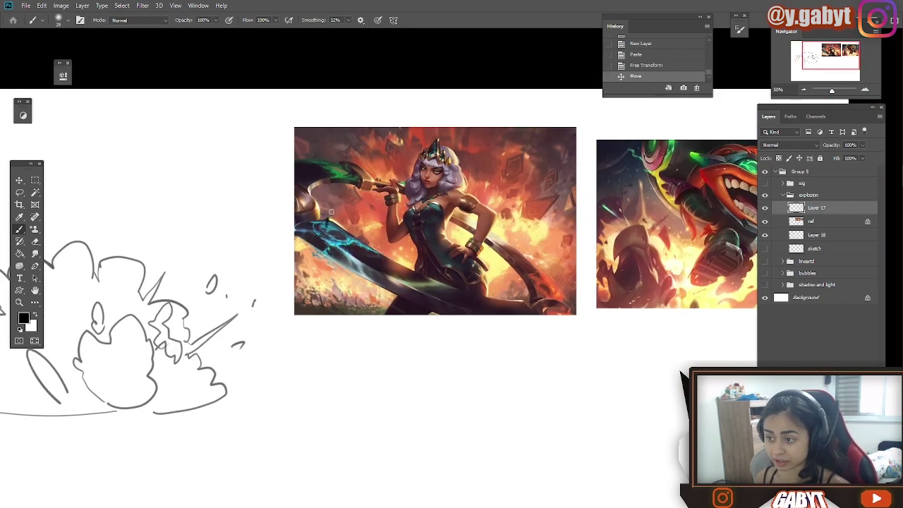
pyautogui.scroll(1, 576, 286)
pyautogui.hscroll(-1, 576, 286)
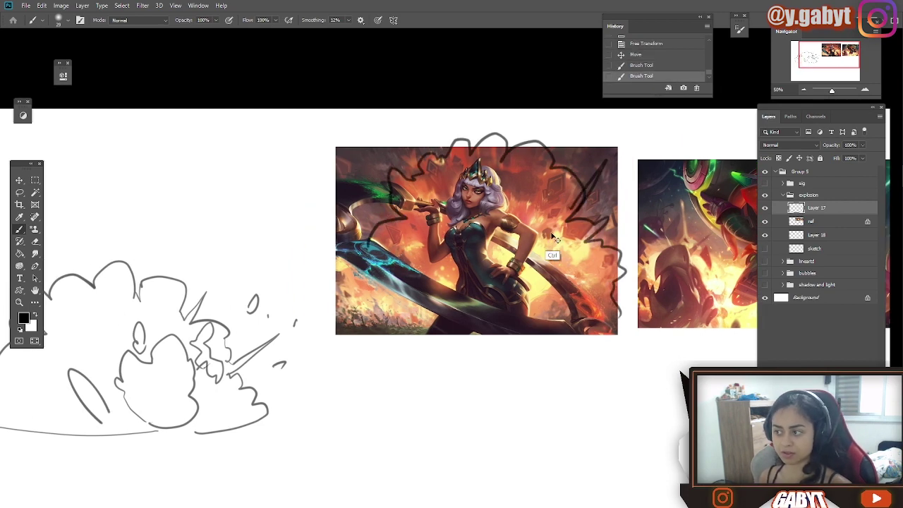
pyautogui.hotkey('ctrl', 'z')
pyautogui.moveTo(553, 236); pyautogui.dragTo(666, 203)
pyautogui.hotkey('ctrl', 'z')
# On the ground explosion's layer, erase and redraw the inner flame beside the long spike with a ragged, cloudy edge.
pyautogui.click(820, 247)
pyautogui.click(820, 235)
pyautogui.moveTo(280, 310)
pyautogui.mouseDown()
pyautogui.moveTo(318, 293)
pyautogui.moveTo(281, 284)
pyautogui.mouseUp()
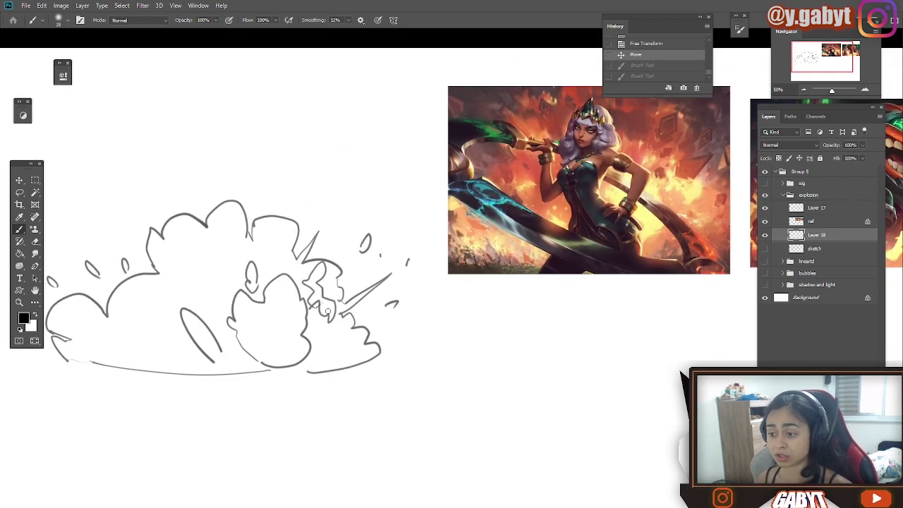
pyautogui.moveTo(327, 311); pyautogui.dragTo(318, 305)
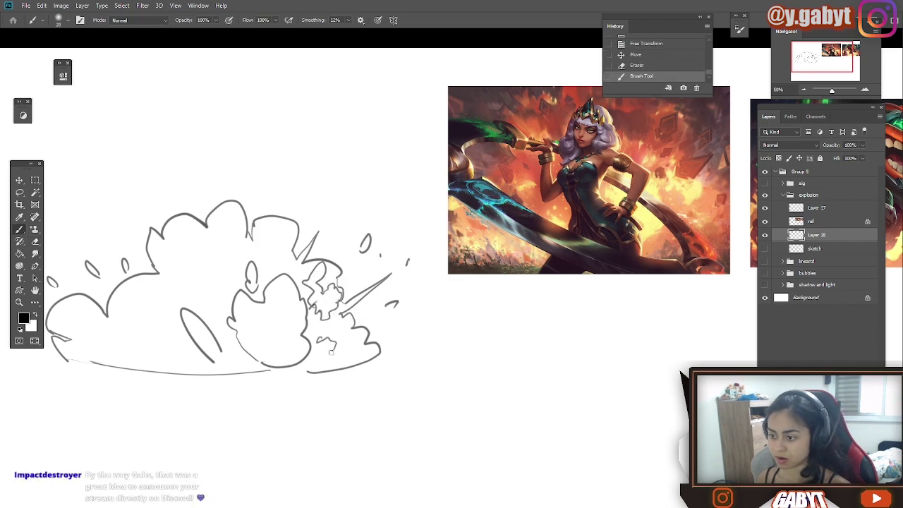
# Draw jagged flame patches inside the ground explosion, spread across its body and near its lobed edges.
pyautogui.moveTo(165, 241); pyautogui.dragTo(192, 225)
pyautogui.press('f')
pyautogui.moveTo(349, 292)
pyautogui.mouseDown()
pyautogui.moveTo(420, 292)
pyautogui.moveTo(403, 306)
pyautogui.moveTo(723, 295)
pyautogui.mouseUp()
pyautogui.scroll(2, 403, 306)
pyautogui.moveTo(351, 345)
pyautogui.mouseDown()
pyautogui.moveTo(284, 286)
pyautogui.moveTo(325, 351)
pyautogui.mouseUp()
pyautogui.hotkey('ctrl', 'z')
pyautogui.moveTo(605, 360); pyautogui.dragTo(504, 371)
pyautogui.moveTo(305, 274)
pyautogui.mouseDown()
pyautogui.moveTo(146, 304)
pyautogui.moveTo(141, 341)
pyautogui.mouseUp()
pyautogui.moveTo(57, 368); pyautogui.dragTo(105, 325)
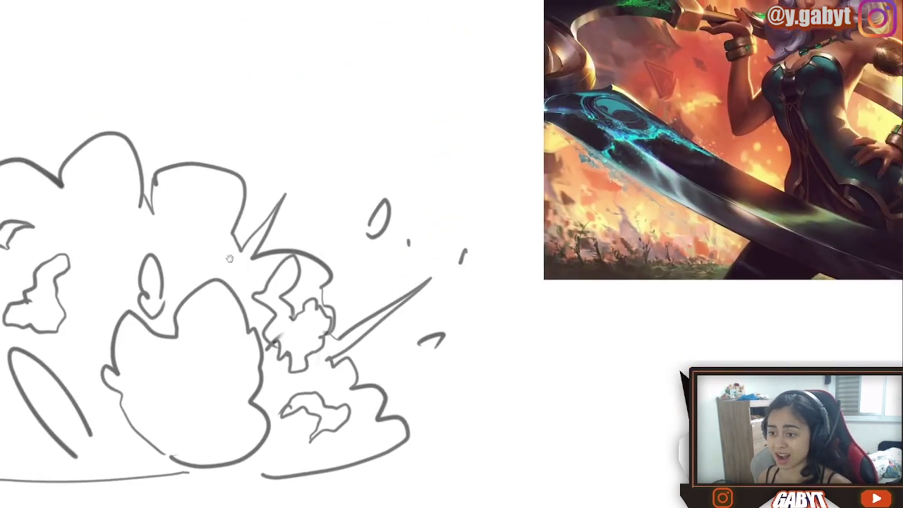
# Draw jagged debris pieces flying above the ground explosion's lobes, and undo the long curved streak over them.
pyautogui.moveTo(430, 138); pyautogui.dragTo(406, 115)
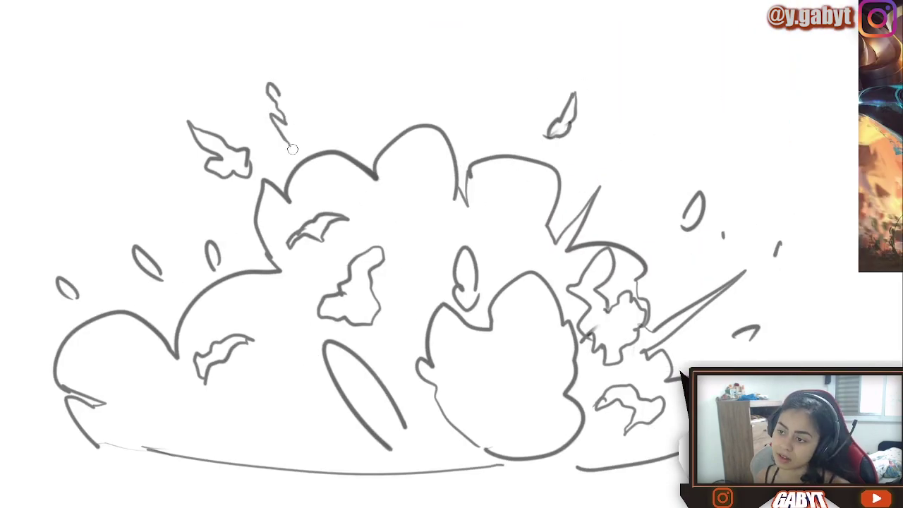
pyautogui.moveTo(293, 149); pyautogui.dragTo(280, 97)
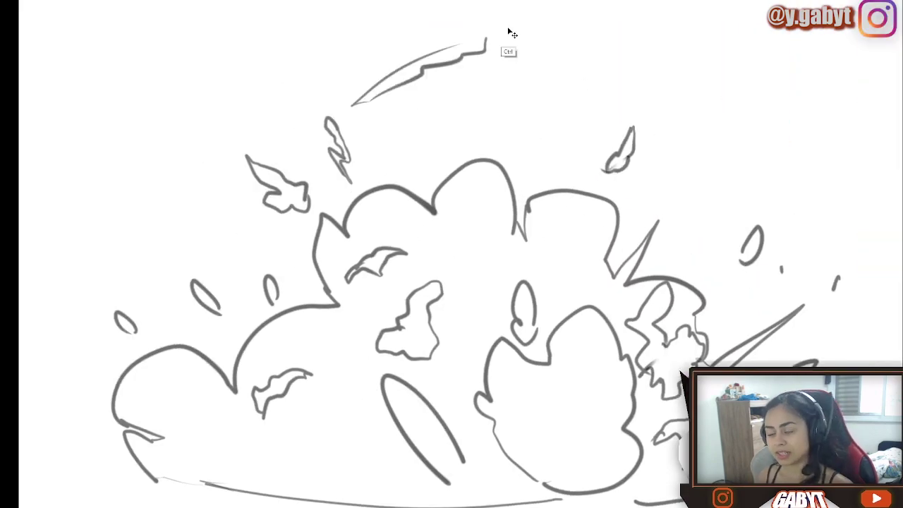
pyautogui.hotkey('ctrl', 'z')
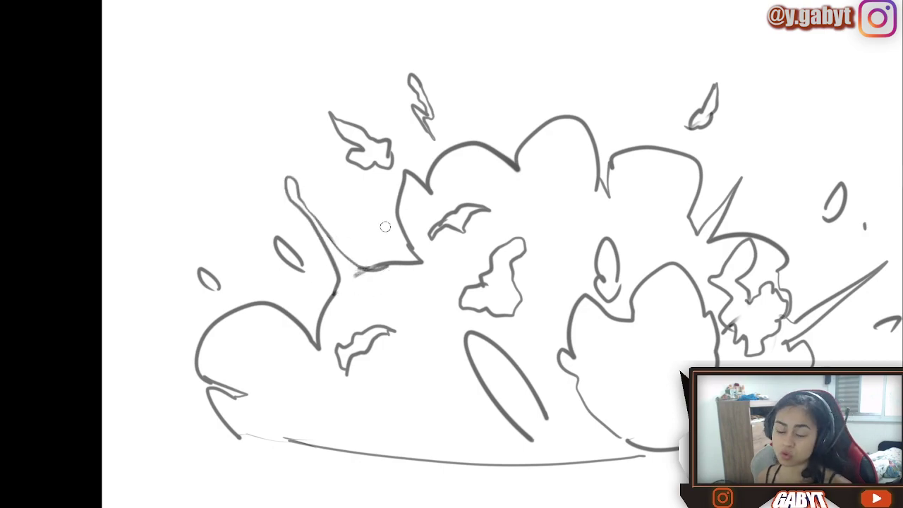
# Draw a round-tipped splash spike shooting up from the explosion's left shoulder and blend its base into the outline.
pyautogui.hotkey('ctrl', 'y')
pyautogui.moveTo(616, 114); pyautogui.dragTo(741, 157)
pyautogui.hotkey('ctrl', 'z')
pyautogui.moveTo(452, 212); pyautogui.dragTo(359, 232)
pyautogui.moveTo(316, 181); pyautogui.dragTo(364, 244)
# Add a jagged sliver and small puffs below the top lobes, and a long debris streak above the upper-right spike.
pyautogui.moveTo(833, 158)
pyautogui.mouseDown()
pyautogui.moveTo(244, 306)
pyautogui.moveTo(822, 23)
pyautogui.mouseUp()
pyautogui.moveTo(271, 101)
pyautogui.mouseDown()
pyautogui.moveTo(259, 81)
pyautogui.moveTo(275, 146)
pyautogui.mouseUp()
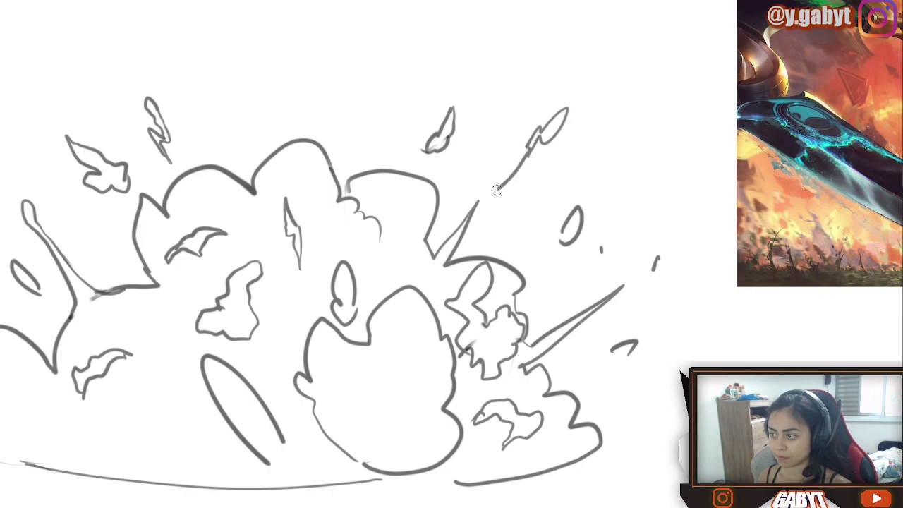
pyautogui.moveTo(497, 190); pyautogui.dragTo(539, 145)
pyautogui.moveTo(390, 188); pyautogui.dragTo(508, 95)
pyautogui.hotkey('ctrl', '-')
pyautogui.moveTo(549, 177); pyautogui.dragTo(400, 217)
pyautogui.moveTo(477, 151); pyautogui.dragTo(418, 108)
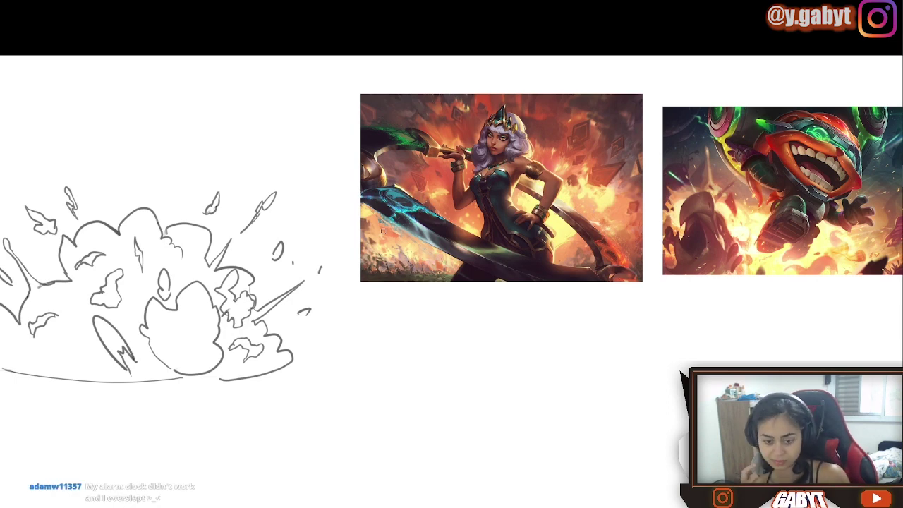
# Duplicate the ground explosion's layer and place the copy directly below the original sketch.
pyautogui.moveTo(159, 277); pyautogui.dragTo(334, 236)
pyautogui.hotkey('ctrl', 'z')
pyautogui.hotkey('ctrl', 'j')
pyautogui.hotkey('ctrl', 't')
pyautogui.moveTo(349, 130)
pyautogui.mouseDown()
pyautogui.moveTo(359, 314)
pyautogui.moveTo(374, 236)
pyautogui.mouseUp()
pyautogui.press('Return')
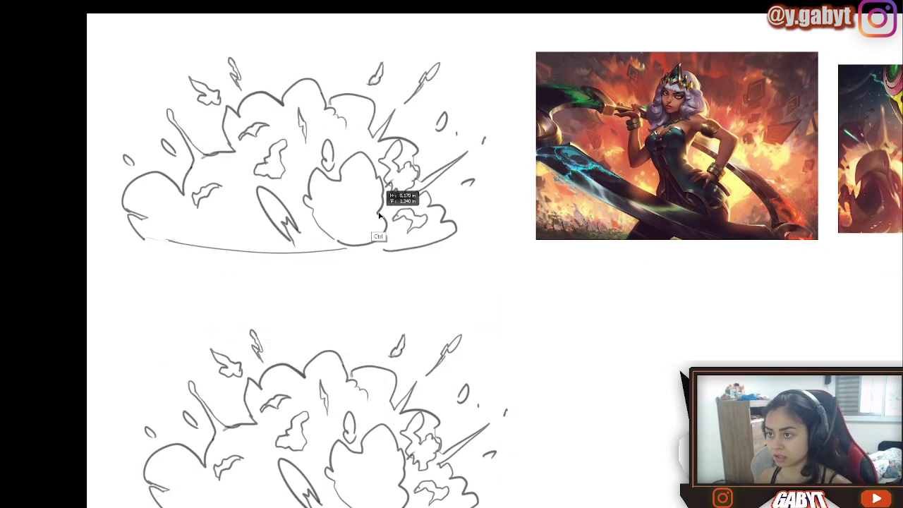
# Lock the original explosion's layer at the top of the group and create a layer named base beneath the copy.
pyautogui.press('Tab')
pyautogui.moveTo(827, 203); pyautogui.dragTo(827, 202)
pyautogui.click(822, 249)
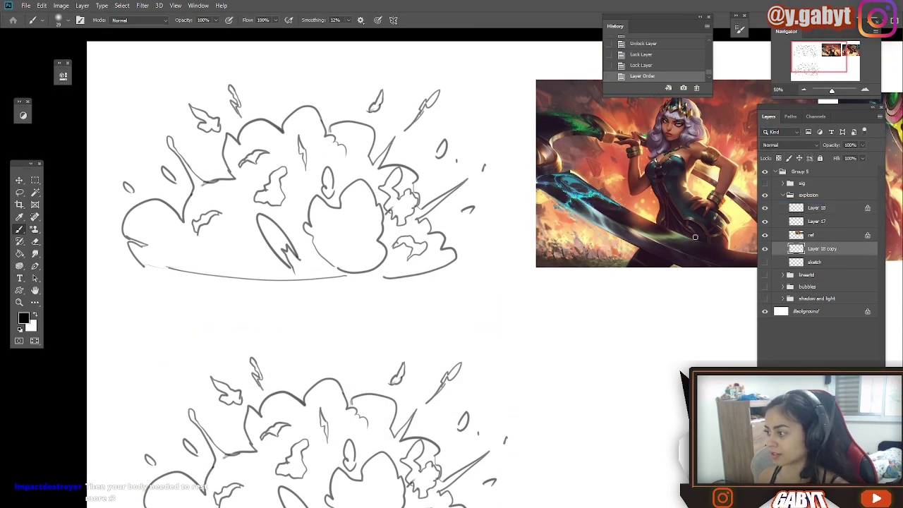
pyautogui.moveTo(423, 395)
pyautogui.mouseDown()
pyautogui.moveTo(459, 246)
pyautogui.moveTo(445, 256)
pyautogui.mouseUp()
pyautogui.click(813, 264)
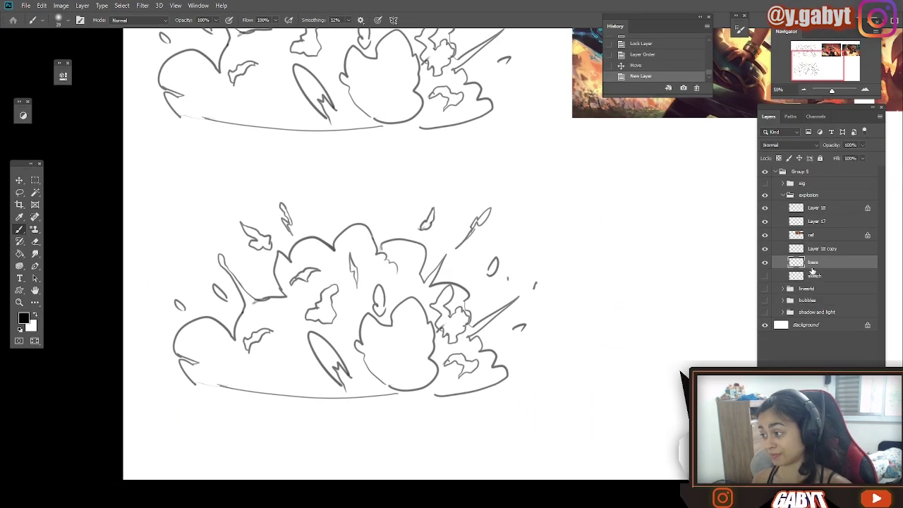
pyautogui.press('Tab')
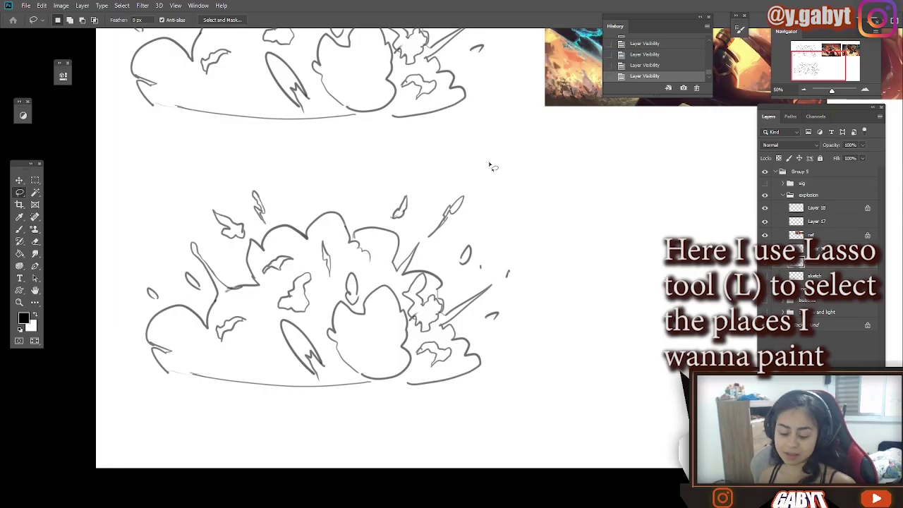
# Lasso the right side of the copied explosion along its lobes and spikes up to the notch between the top lobes.
pyautogui.press('Tab')
pyautogui.hotkey('ctrl', '+')
pyautogui.moveTo(405, 428); pyautogui.dragTo(501, 354)
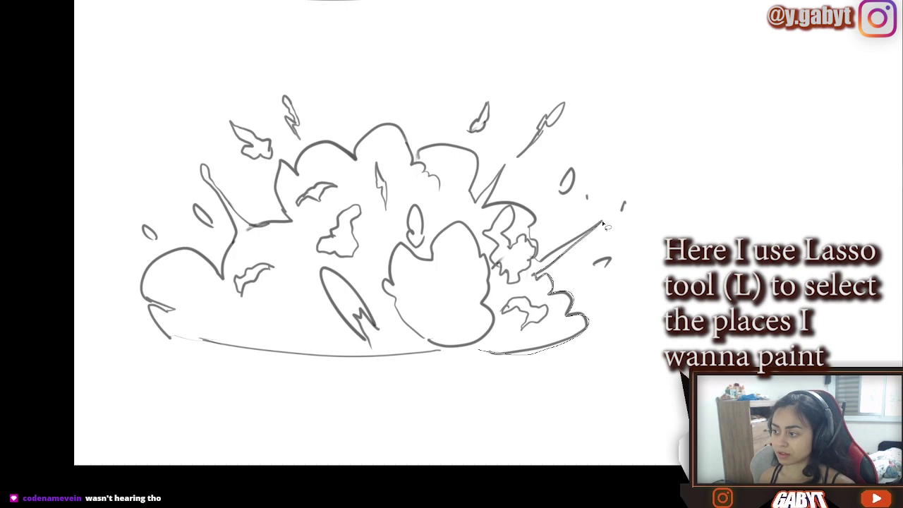
pyautogui.moveTo(603, 224)
pyautogui.mouseDown()
pyautogui.moveTo(468, 350)
pyautogui.moveTo(446, 324)
pyautogui.mouseUp()
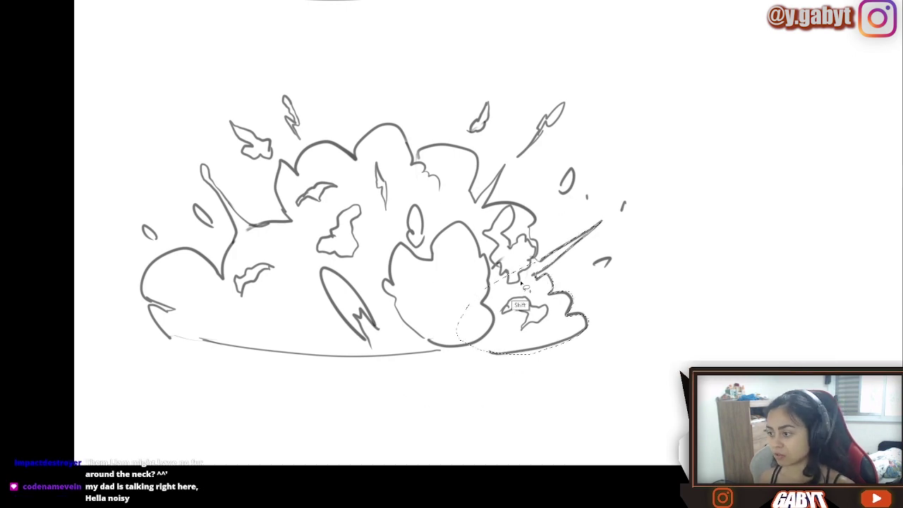
pyautogui.moveTo(521, 285)
pyautogui.mouseDown()
pyautogui.moveTo(498, 204)
pyautogui.moveTo(462, 313)
pyautogui.mouseUp()
pyautogui.moveTo(462, 268)
pyautogui.mouseDown()
pyautogui.moveTo(473, 339)
pyautogui.moveTo(467, 345)
pyautogui.mouseUp()
pyautogui.moveTo(477, 273)
pyautogui.mouseDown()
pyautogui.moveTo(453, 224)
pyautogui.moveTo(439, 356)
pyautogui.mouseUp()
pyautogui.moveTo(414, 229); pyautogui.dragTo(480, 263)
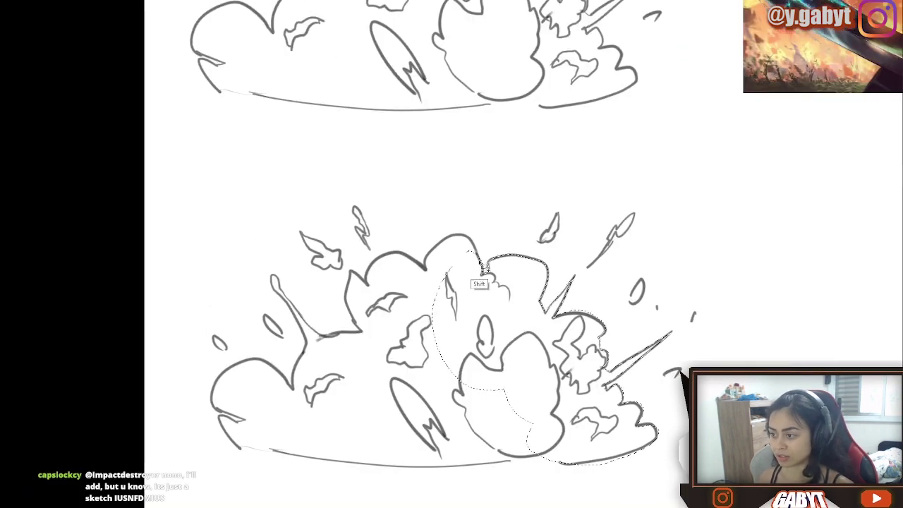
# Extend the lasso selection over the top lobes, the left splash spike, the left lobe and the base of the explosion.
pyautogui.moveTo(425, 271); pyautogui.dragTo(459, 380)
pyautogui.moveTo(423, 317); pyautogui.dragTo(530, 248)
pyautogui.moveTo(533, 200)
pyautogui.mouseDown()
pyautogui.moveTo(492, 188)
pyautogui.moveTo(458, 246)
pyautogui.moveTo(523, 280)
pyautogui.mouseUp()
pyautogui.moveTo(466, 269); pyautogui.dragTo(499, 255)
pyautogui.moveTo(504, 250)
pyautogui.mouseDown()
pyautogui.moveTo(479, 251)
pyautogui.moveTo(435, 302)
pyautogui.moveTo(446, 333)
pyautogui.mouseUp()
pyautogui.moveTo(433, 307)
pyautogui.mouseDown()
pyautogui.moveTo(401, 281)
pyautogui.moveTo(450, 319)
pyautogui.mouseUp()
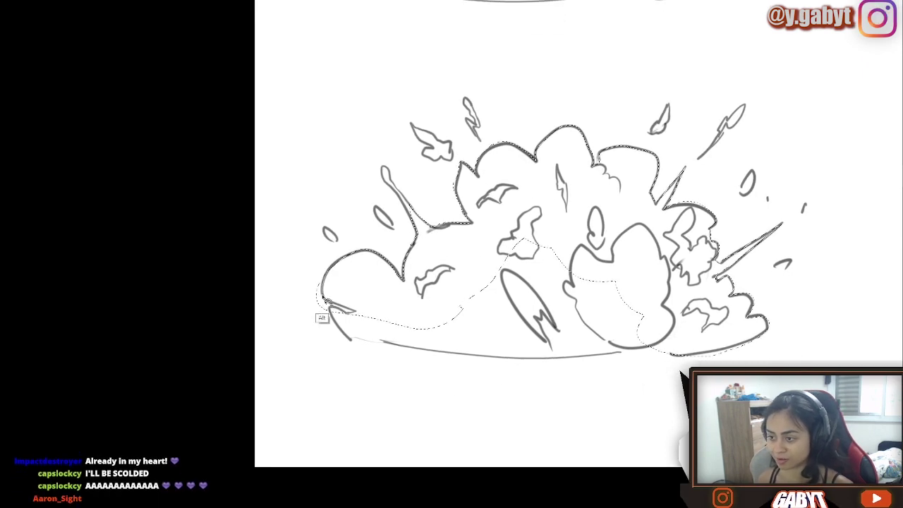
pyautogui.moveTo(331, 316)
pyautogui.mouseDown()
pyautogui.moveTo(400, 347)
pyautogui.moveTo(515, 273)
pyautogui.mouseUp()
pyautogui.moveTo(515, 273)
pyautogui.mouseDown()
pyautogui.moveTo(364, 175)
pyautogui.moveTo(444, 261)
pyautogui.moveTo(522, 239)
pyautogui.mouseUp()
pyautogui.moveTo(581, 251); pyautogui.dragTo(520, 247)
pyautogui.moveTo(387, 209)
pyautogui.mouseDown()
pyautogui.moveTo(383, 242)
pyautogui.moveTo(348, 312)
pyautogui.mouseUp()
# Add each loose debris piece around the copied explosion to the lasso selection.
pyautogui.moveTo(538, 265); pyautogui.dragTo(518, 271)
pyautogui.moveTo(491, 194); pyautogui.dragTo(490, 196)
pyautogui.moveTo(447, 158)
pyautogui.mouseDown()
pyautogui.moveTo(473, 120)
pyautogui.moveTo(449, 158)
pyautogui.mouseUp()
pyautogui.moveTo(399, 132)
pyautogui.mouseDown()
pyautogui.moveTo(408, 121)
pyautogui.moveTo(400, 133)
pyautogui.mouseUp()
pyautogui.moveTo(227, 141)
pyautogui.mouseDown()
pyautogui.moveTo(222, 125)
pyautogui.moveTo(227, 141)
pyautogui.mouseUp()
pyautogui.moveTo(199, 113)
pyautogui.mouseDown()
pyautogui.moveTo(365, 86)
pyautogui.moveTo(353, 165)
pyautogui.moveTo(431, 112)
pyautogui.mouseUp()
pyautogui.moveTo(432, 161)
pyautogui.mouseDown()
pyautogui.moveTo(433, 149)
pyautogui.moveTo(428, 161)
pyautogui.mouseUp()
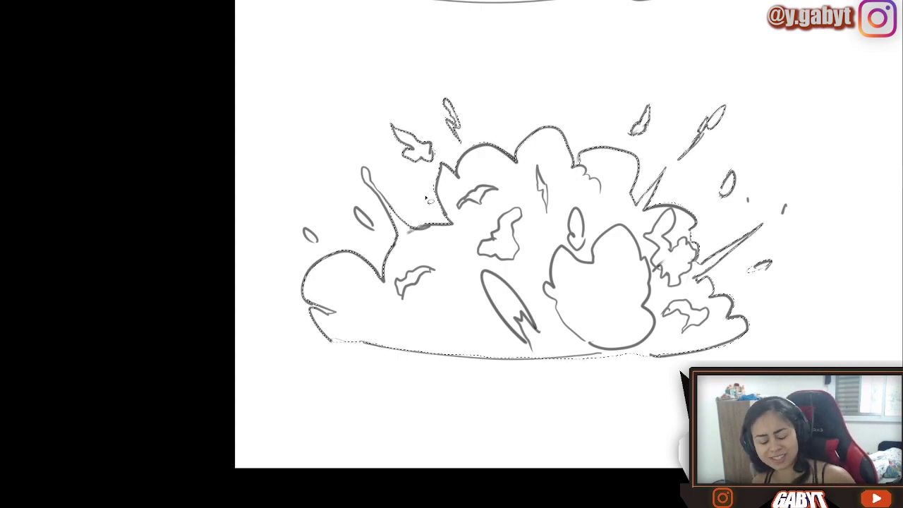
pyautogui.moveTo(398, 213)
pyautogui.mouseDown()
pyautogui.moveTo(353, 201)
pyautogui.moveTo(320, 170)
pyautogui.moveTo(327, 217)
pyautogui.mouseUp()
pyautogui.moveTo(398, 156); pyautogui.dragTo(363, 162)
pyautogui.moveTo(479, 134); pyautogui.dragTo(377, 146)
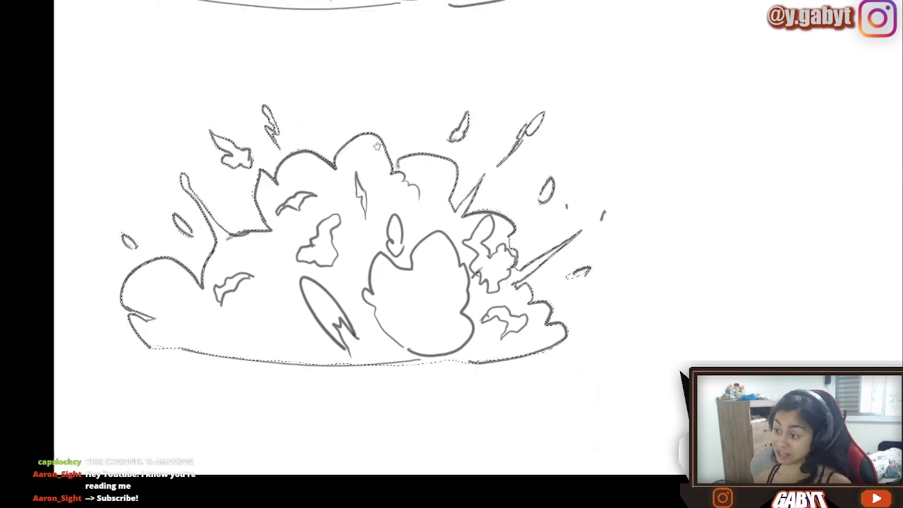
pyautogui.moveTo(567, 202); pyautogui.dragTo(604, 219)
pyautogui.moveTo(527, 201); pyautogui.dragTo(538, 186)
# Fill the selected explosion and debris with a muted dark red on the base layer, and clear the selection.
pyautogui.press('Tab')
pyautogui.click(24, 318)
pyautogui.hotkey('ctrl', 'v')
pyautogui.press('Return')
pyautogui.click(540, 312)
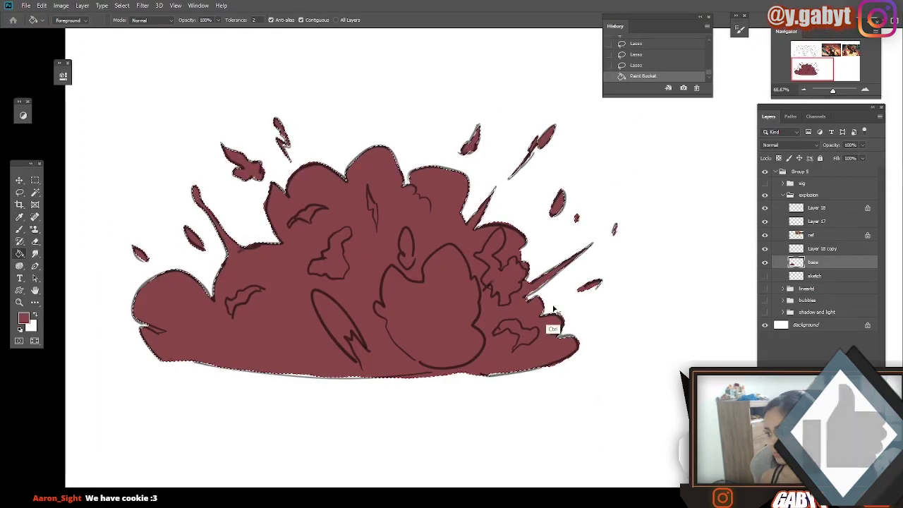
pyautogui.hotkey('ctrl', 'd')
# Fill a rectangle around the red explosion with near-black on a new layer beneath base, and clear the selection.
pyautogui.press('m')
pyautogui.moveTo(182, 123); pyautogui.dragTo(595, 378)
pyautogui.click(24, 318)
pyautogui.click(147, 175)
pyautogui.click(343, 67)
pyautogui.click(293, 318)
pyautogui.hotkey('ctrl', 'd')
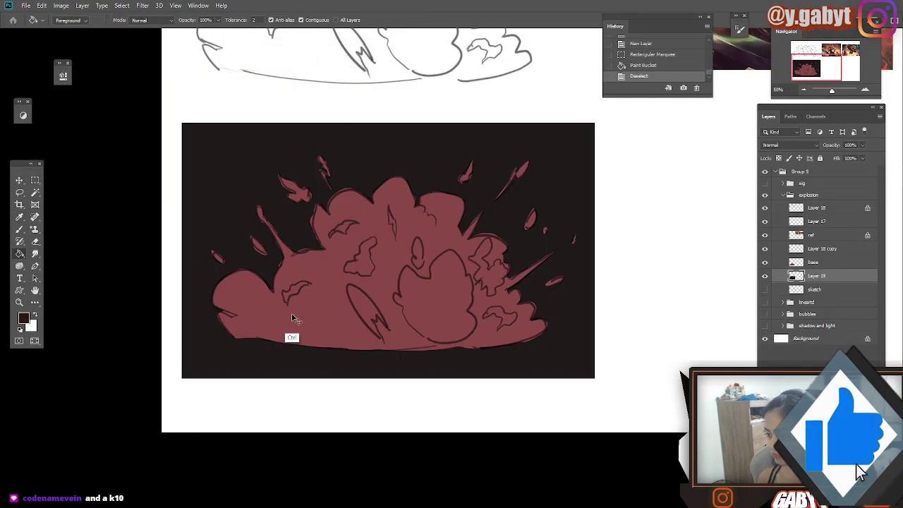
pyautogui.moveTo(451, 266); pyautogui.dragTo(370, 266)
pyautogui.moveTo(621, 149); pyautogui.dragTo(727, 150)
pyautogui.moveTo(188, 253); pyautogui.dragTo(467, 187)
pyautogui.moveTo(678, 259); pyautogui.dragTo(462, 241)
pyautogui.moveTo(462, 240); pyautogui.dragTo(399, 241)
pyautogui.moveTo(117, 444); pyautogui.dragTo(448, 246)
pyautogui.moveTo(448, 246)
pyautogui.mouseDown()
pyautogui.moveTo(475, 247)
pyautogui.moveTo(462, 287)
pyautogui.mouseUp()
pyautogui.click(865, 91)
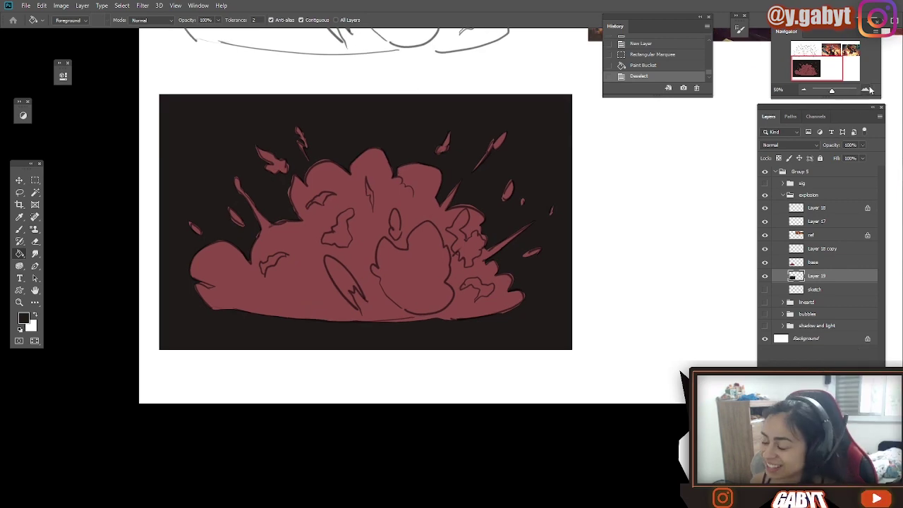
# Lock the transparent pixels of the near-black background layer and of the base layer, testing the brush on the explosion.
pyautogui.click(866, 90)
pyautogui.press('b')
pyautogui.moveTo(464, 234); pyautogui.dragTo(527, 317)
pyautogui.hotkey('ctrl', 'z')
pyautogui.click(779, 158)
pyautogui.click(813, 262)
pyautogui.click(779, 158)
pyautogui.moveTo(597, 285)
pyautogui.mouseDown()
pyautogui.moveTo(567, 264)
pyautogui.moveTo(591, 259)
pyautogui.mouseUp()
pyautogui.hotkey('ctrl', 'z')
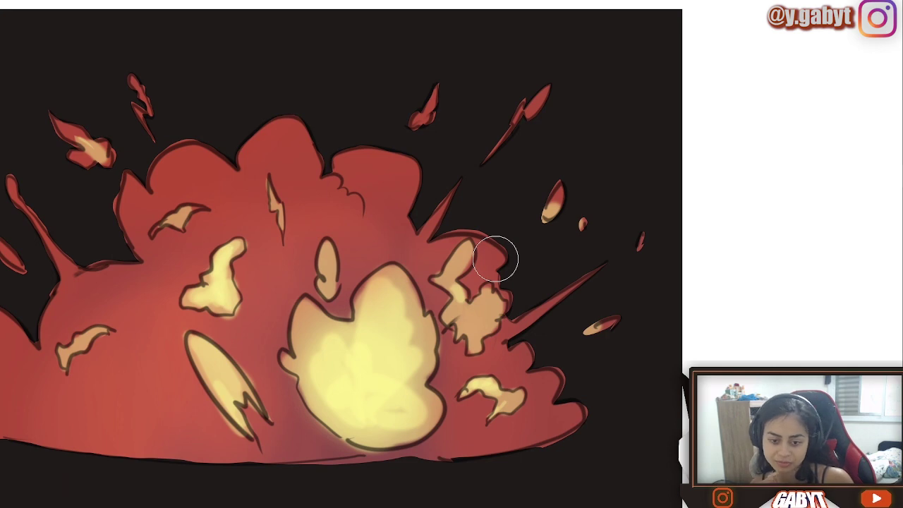
# Enlarge the soft brush and paint a warm orange glow around the large yellow core on the base layer.
pyautogui.moveTo(257, 270); pyautogui.dragTo(344, 133)
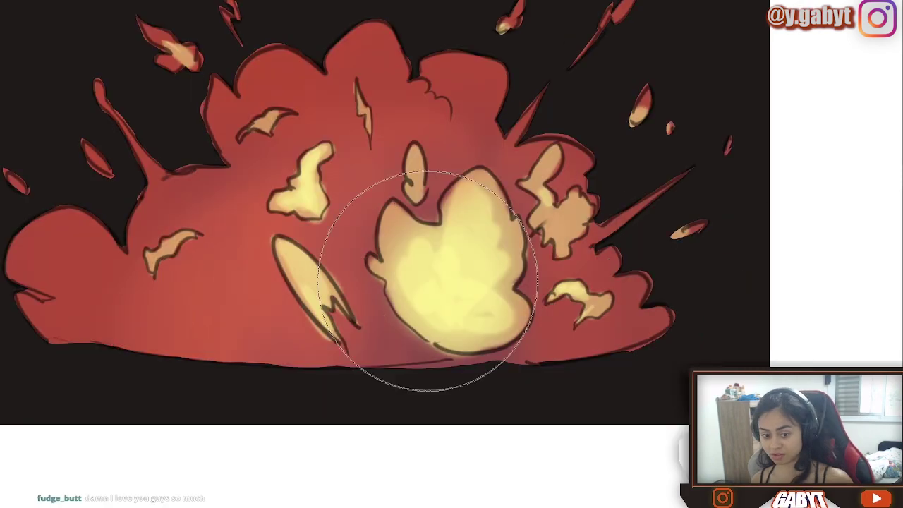
pyautogui.press(']')
pyautogui.press(']')
pyautogui.press(']')
pyautogui.rightClick(395, 239)
pyautogui.press('Escape')
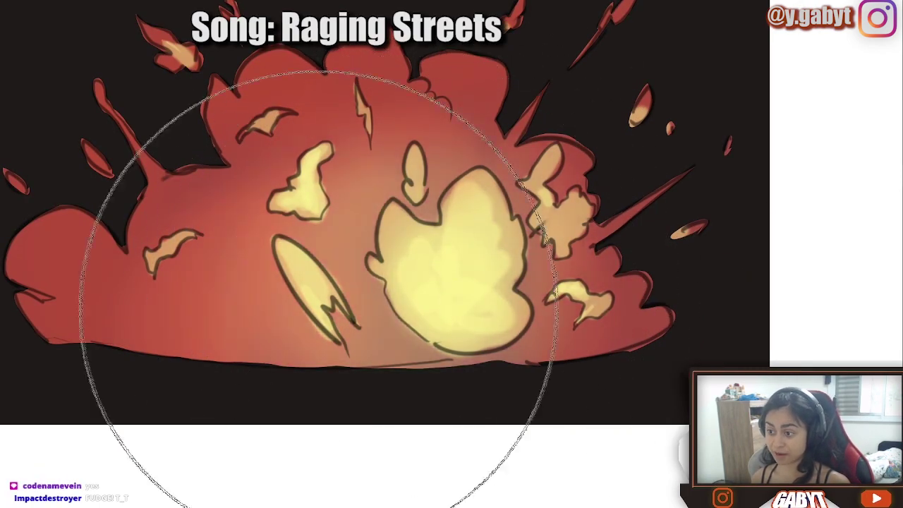
pyautogui.rightClick(389, 222)
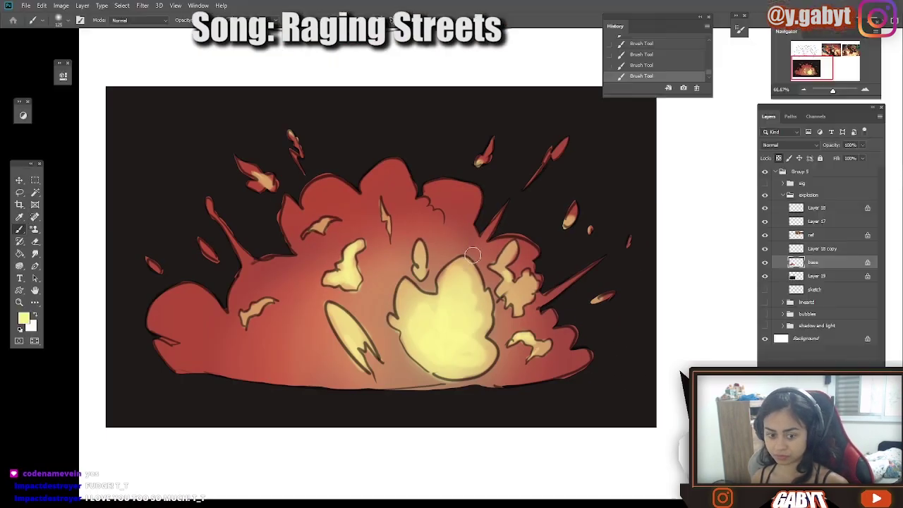
# Recolour the explosion's line art on Layer 18 copy with reds sampled from the artwork, using a very large soft brush.
pyautogui.scroll(1, 473, 255)
pyautogui.click(822, 249)
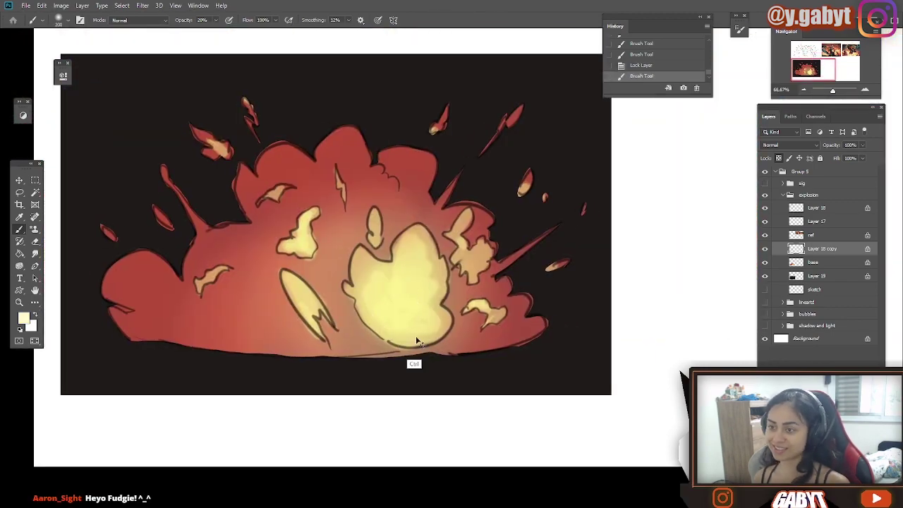
pyautogui.hotkey('ctrl', 'z')
pyautogui.moveTo(525, 160); pyautogui.dragTo(519, 247)
pyautogui.keyDown('alt'); pyautogui.click(385, 157); pyautogui.keyUp('alt')
pyautogui.moveTo(551, 282)
pyautogui.mouseDown()
pyautogui.moveTo(294, 124)
pyautogui.moveTo(141, 329)
pyautogui.mouseUp()
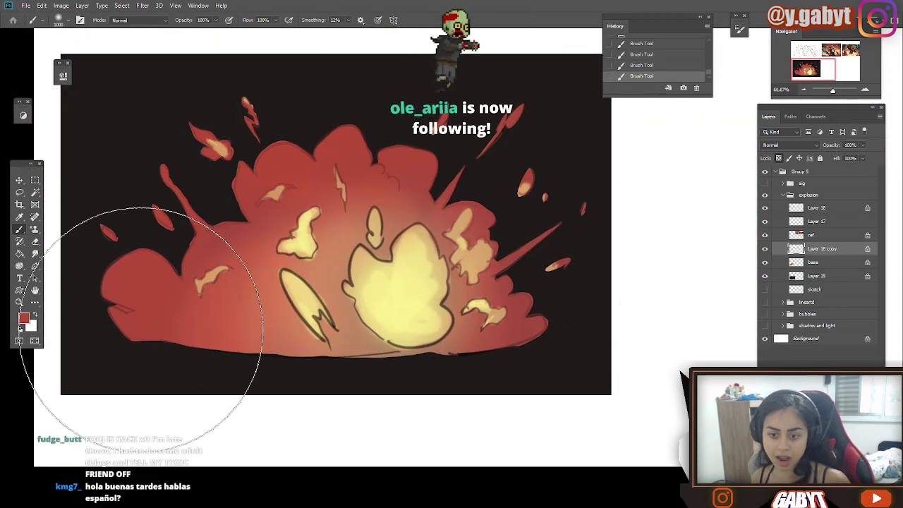
pyautogui.moveTo(228, 77)
pyautogui.mouseDown()
pyautogui.moveTo(256, 138)
pyautogui.moveTo(613, 260)
pyautogui.mouseUp()
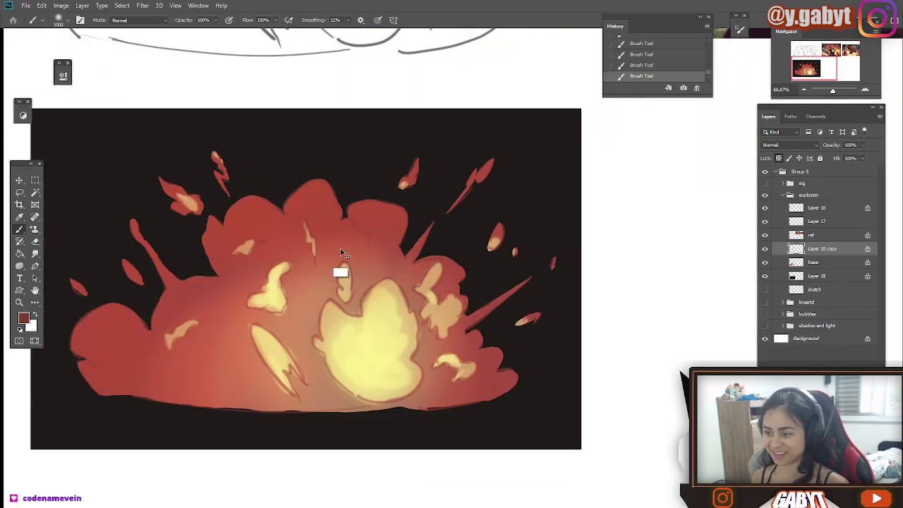
pyautogui.moveTo(342, 252); pyautogui.dragTo(407, 247)
pyautogui.hotkey('ctrl', 'z')
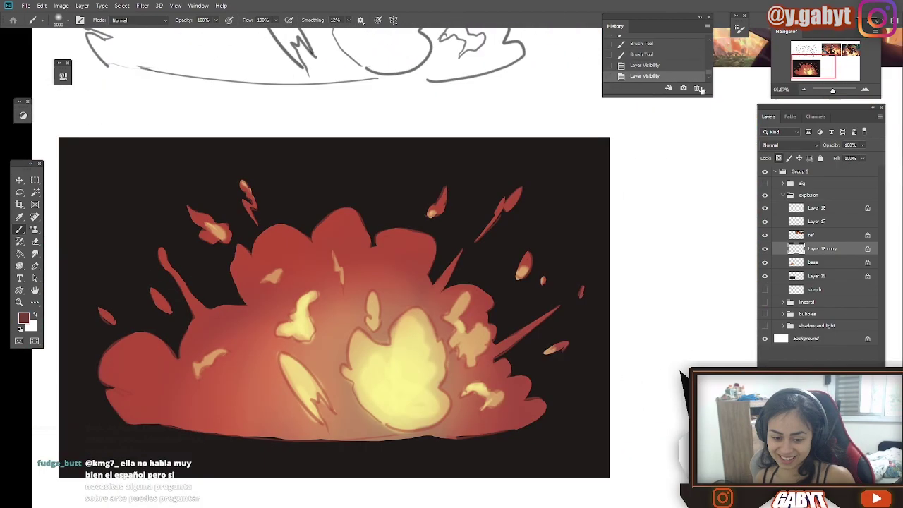
# Examine the fire in the two reference paintings against the coloured explosion, and compare the explosion with and without its line art.
pyautogui.click(804, 89)
pyautogui.moveTo(503, 181); pyautogui.dragTo(378, 299)
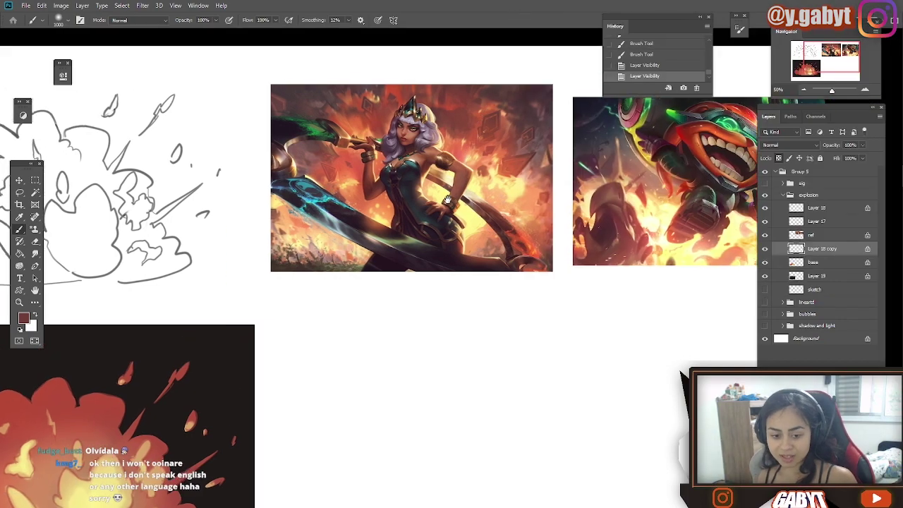
pyautogui.moveTo(451, 198); pyautogui.dragTo(460, 191)
pyautogui.moveTo(334, 219)
pyautogui.mouseDown()
pyautogui.moveTo(525, 178)
pyautogui.moveTo(565, 121)
pyautogui.mouseUp()
pyautogui.moveTo(233, 395); pyautogui.dragTo(395, 395)
pyautogui.hotkey('ctrl', '-')
pyautogui.hotkey('ctrl', '-')
pyautogui.hotkey('ctrl', '-')
pyautogui.hotkey('ctrl', '+')
pyautogui.hotkey('ctrl', '+')
pyautogui.hotkey('ctrl', '+')
pyautogui.click(765, 249)
pyautogui.click(765, 249)
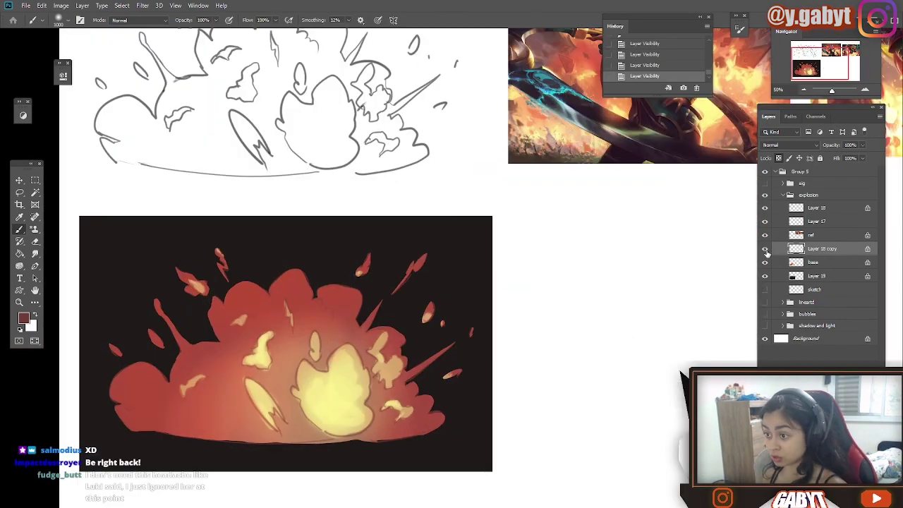
# Duplicate the line art, base and background layers and move the copies beside the original explosion, below the reference paintings.
pyautogui.keyDown('shift'); pyautogui.click(812, 276); pyautogui.keyUp('shift')
pyautogui.hotkey('ctrl', 'j')
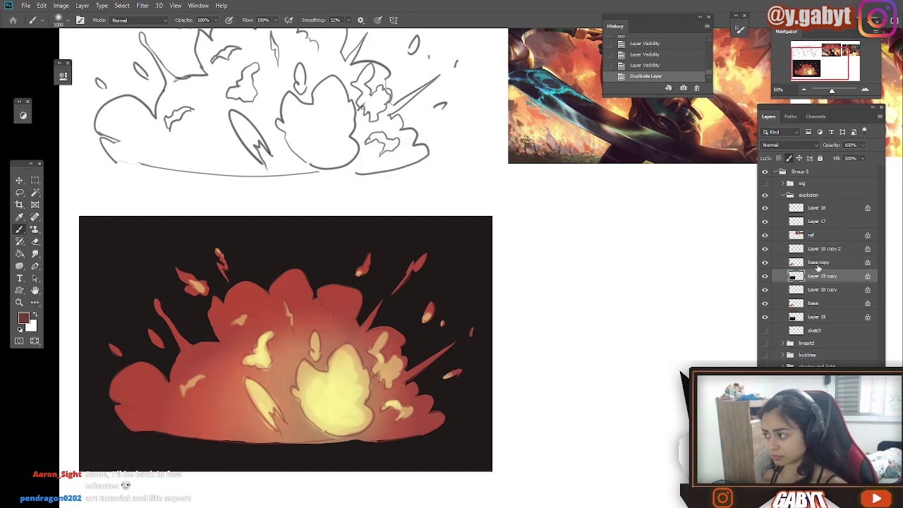
pyautogui.hotkey('ctrl', 't')
pyautogui.moveTo(565, 282); pyautogui.dragTo(250, 206)
pyautogui.moveTo(321, 205); pyautogui.dragTo(514, 264)
pyautogui.press('Return')
# Merge Layer 18 copy, base and Layer 19 into one layer and move the merged image up behind the reference paintings.
pyautogui.click(822, 290)
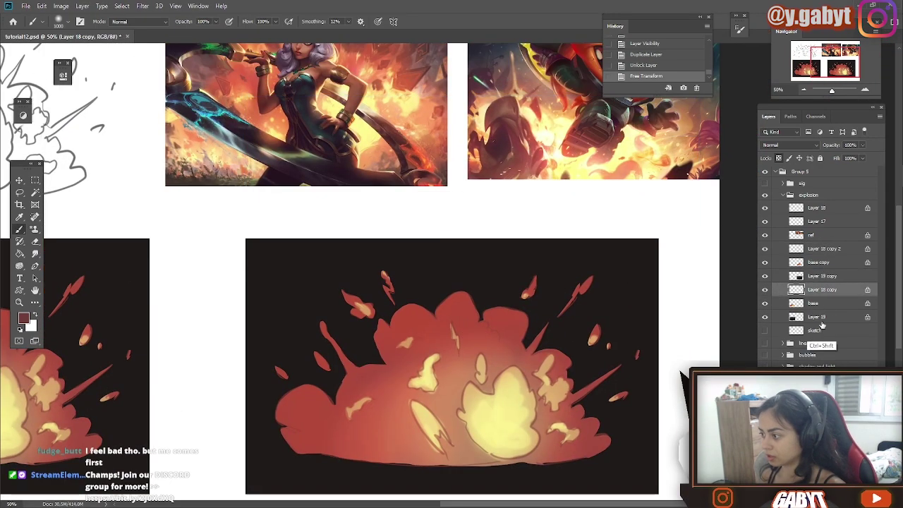
pyautogui.keyDown('shift'); pyautogui.click(821, 318); pyautogui.keyUp('shift')
pyautogui.hotkey('ctrl', 'e')
pyautogui.hotkey('ctrl', 't')
pyautogui.moveTo(408, 243); pyautogui.dragTo(434, 289)
pyautogui.press('Return')
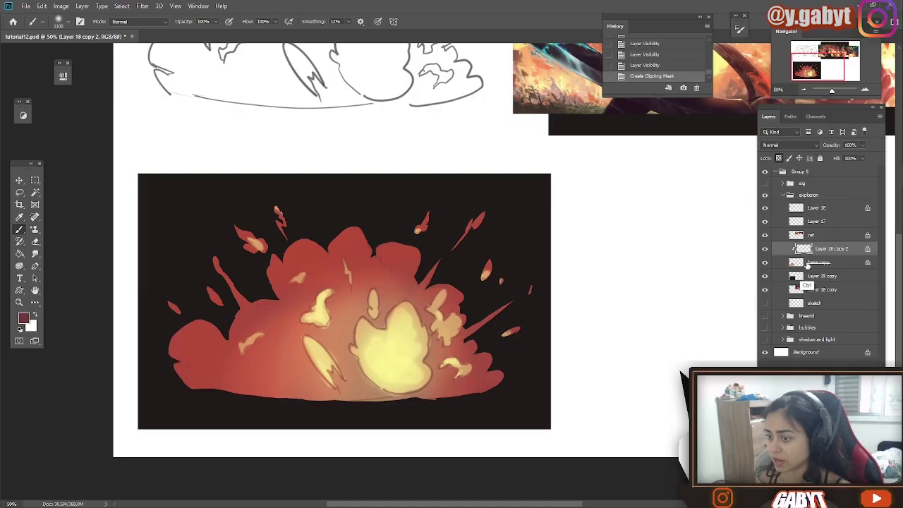
# Clip the line art layer Layer 18 copy 2 to the base copy layer, switching the clipping mask off and on to compare.
pyautogui.hotkey('ctrl', 'z')
pyautogui.moveTo(856, 90); pyautogui.dragTo(834, 91)
pyautogui.moveTo(320, 498); pyautogui.dragTo(665, 198)
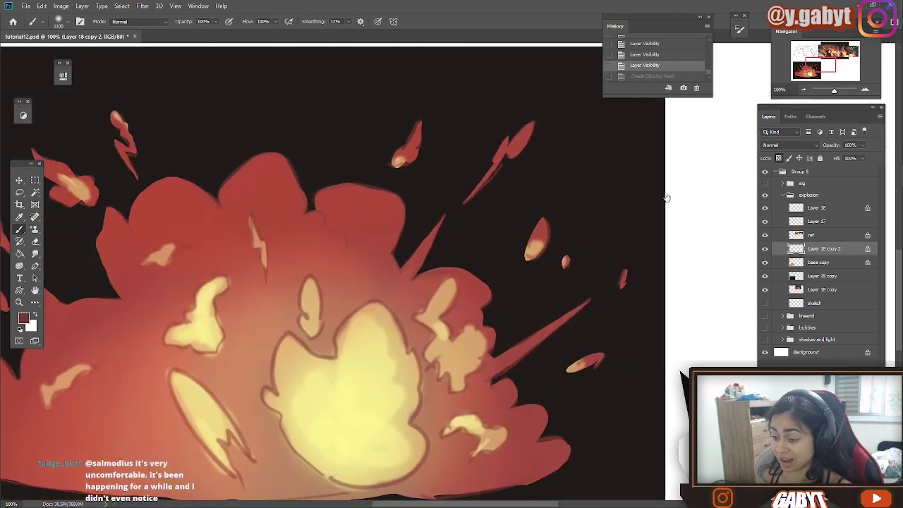
pyautogui.moveTo(434, 315)
pyautogui.mouseDown()
pyautogui.moveTo(579, 287)
pyautogui.moveTo(576, 311)
pyautogui.mouseUp()
pyautogui.click(806, 90)
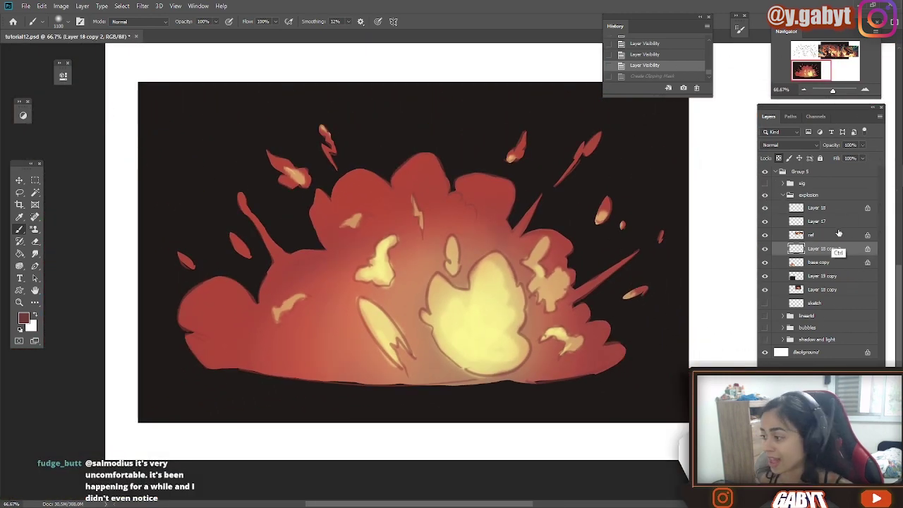
pyautogui.hotkey('ctrl', 'alt', 'g')
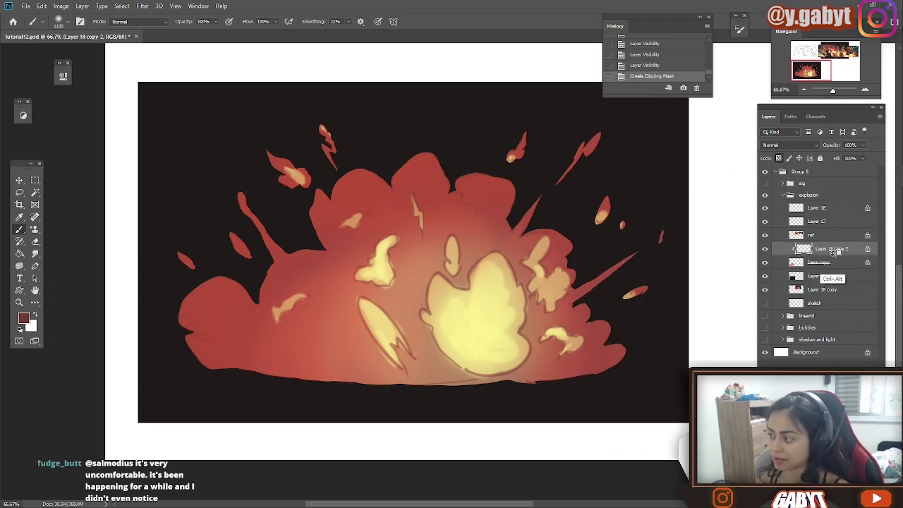
pyautogui.hotkey('ctrl', 'alt', 'g')
pyautogui.hotkey('ctrl', 'alt', 'g')
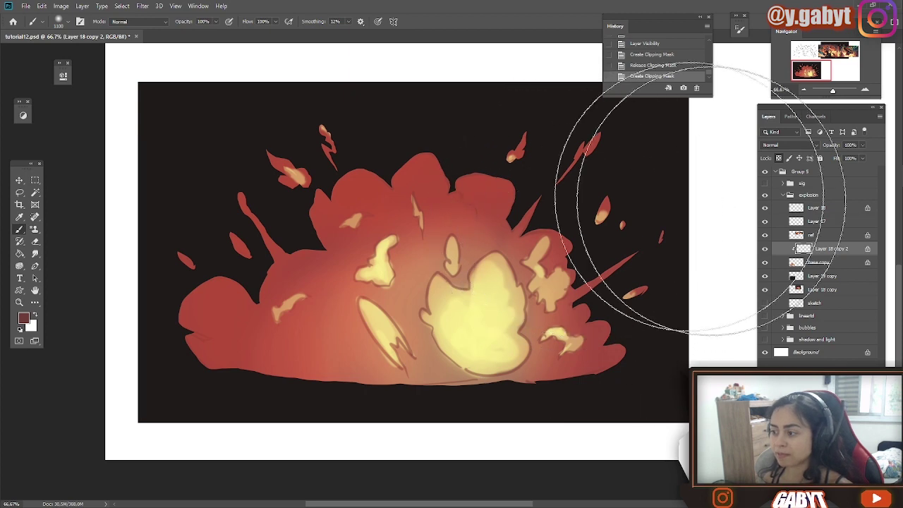
# Merge the clipped line art down into base copy and unlock that layer's transparent pixels.
pyautogui.keyDown('alt'); pyautogui.click(836, 251); pyautogui.keyUp('alt')
pyautogui.keyDown('alt'); pyautogui.click(836, 254); pyautogui.keyUp('alt')
pyautogui.hotkey('ctrl', 'e')
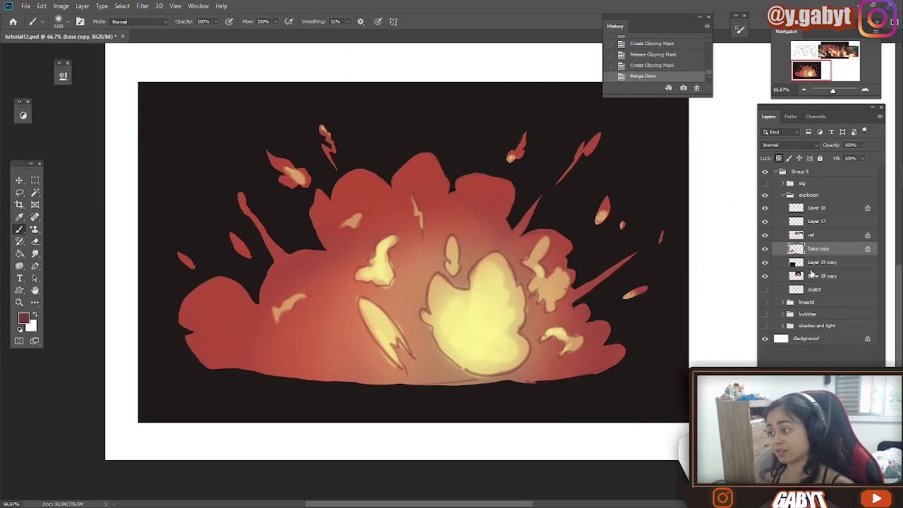
pyautogui.click(779, 158)
# Reduce the brush size, sample the red of the upper-left lobe, choose a brush preset and paint over the top lobes' outlines.
pyautogui.hotkey('ctrl', '+')
pyautogui.click(440, 313)
pyautogui.hotkey('ctrl', 'z')
pyautogui.moveTo(83, 268); pyautogui.dragTo(34, 264)
pyautogui.rightClick(307, 195)
pyautogui.moveTo(441, 216); pyautogui.dragTo(399, 216)
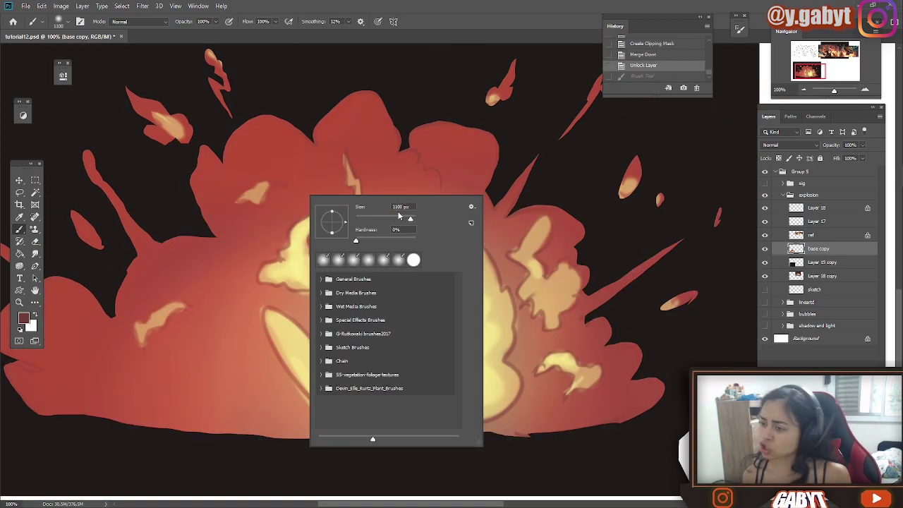
pyautogui.click(206, 194)
pyautogui.keyDown('alt'); pyautogui.click(237, 134); pyautogui.keyUp('alt')
pyautogui.click(740, 29)
pyautogui.click(590, 110)
pyautogui.click(739, 29)
pyautogui.moveTo(261, 117); pyautogui.dragTo(276, 118)
pyautogui.moveTo(282, 118)
pyautogui.mouseDown()
pyautogui.moveTo(313, 127)
pyautogui.moveTo(362, 98)
pyautogui.mouseUp()
pyautogui.moveTo(78, 264); pyautogui.dragTo(149, 268)
pyautogui.click(35, 254)
pyautogui.moveTo(338, 241); pyautogui.dragTo(371, 212)
pyautogui.hotkey('ctrl', 'z')
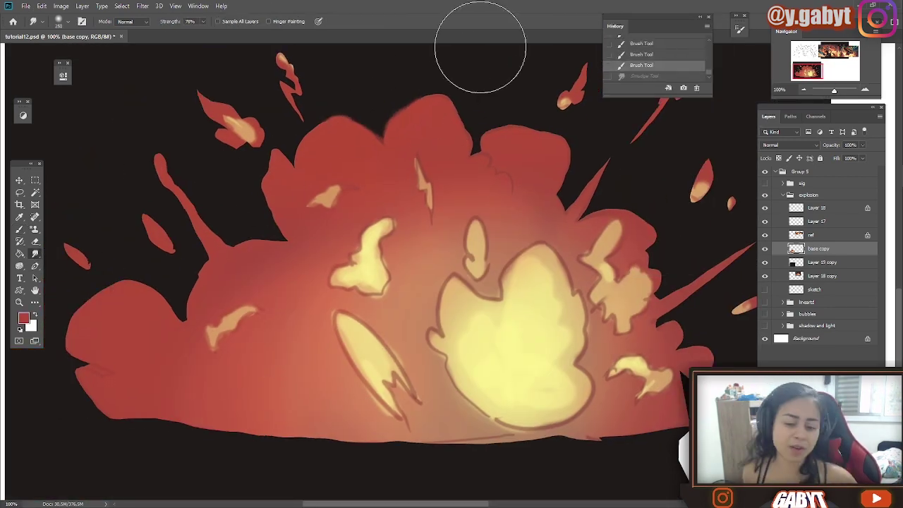
pyautogui.press('[')
pyautogui.press('[')
pyautogui.press('[')
pyautogui.press('[')
# Paint over the edges of the upper-left lobes with a much smaller brush.
pyautogui.hotkey('ctrl', '+')
pyautogui.press('b')
pyautogui.moveTo(183, 256)
pyautogui.mouseDown()
pyautogui.moveTo(381, 281)
pyautogui.moveTo(444, 271)
pyautogui.mouseUp()
pyautogui.hotkey('ctrl', 'z')
pyautogui.press('[')
pyautogui.press('[')
pyautogui.press('[')
pyautogui.press('[')
pyautogui.moveTo(439, 147); pyautogui.dragTo(343, 159)
# Switch brush presets and clean up the edges of the left lobes and the base of the long left splash.
pyautogui.click(740, 29)
pyautogui.click(590, 109)
pyautogui.moveTo(333, 251)
pyautogui.mouseDown()
pyautogui.moveTo(391, 299)
pyautogui.moveTo(373, 249)
pyautogui.moveTo(376, 150)
pyautogui.mouseUp()
pyautogui.click(739, 29)
pyautogui.click(589, 109)
pyautogui.moveTo(427, 164); pyautogui.dragTo(518, 113)
pyautogui.moveTo(306, 269)
pyautogui.mouseDown()
pyautogui.moveTo(432, 161)
pyautogui.moveTo(417, 197)
pyautogui.mouseUp()
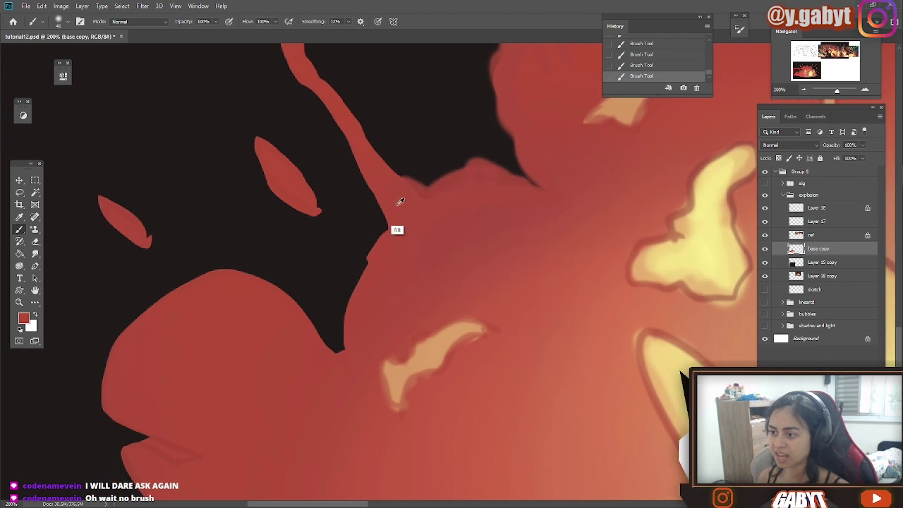
# Set the brush opacity to 50% and paint dark centres into the long left splash and the oval debris beside it.
pyautogui.moveTo(384, 236); pyautogui.dragTo(351, 323)
pyautogui.moveTo(311, 162); pyautogui.dragTo(368, 298)
pyautogui.keyDown('alt'); pyautogui.click(351, 119); pyautogui.keyUp('alt')
pyautogui.hotkey('ctrl', 'z')
pyautogui.press('5')
pyautogui.moveTo(348, 201)
pyautogui.mouseDown()
pyautogui.moveTo(345, 182)
pyautogui.moveTo(347, 205)
pyautogui.mouseUp()
pyautogui.moveTo(344, 339); pyautogui.dragTo(298, 289)
pyautogui.hotkey('ctrl', 'z')
pyautogui.moveTo(305, 305); pyautogui.dragTo(297, 282)
# Paint near-black into the tip of the splash spike between the top-right and right lobes.
pyautogui.moveTo(382, 299); pyautogui.dragTo(148, 367)
pyautogui.moveTo(570, 196); pyautogui.dragTo(333, 263)
pyautogui.moveTo(599, 247); pyautogui.dragTo(120, 237)
pyautogui.moveTo(414, 100); pyautogui.dragTo(408, 122)
pyautogui.moveTo(311, 269); pyautogui.dragTo(457, 144)
pyautogui.moveTo(397, 154); pyautogui.dragTo(375, 189)
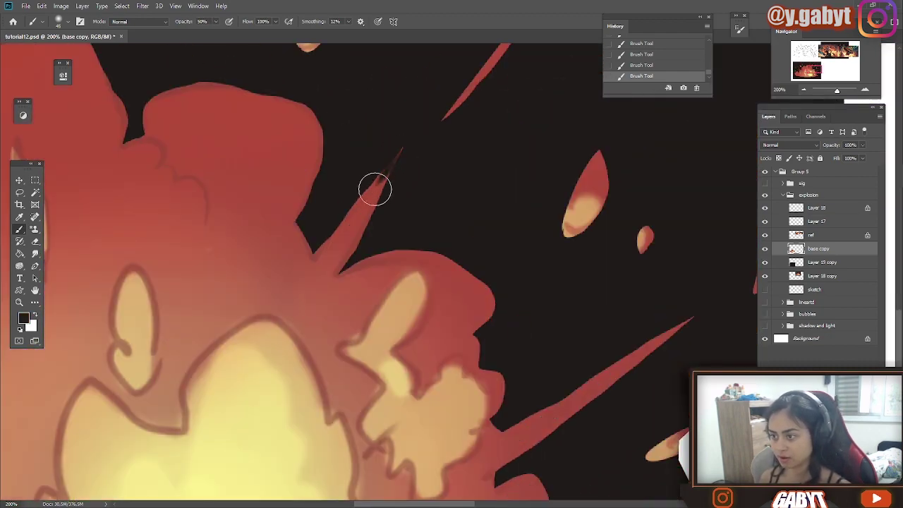
# Enlarge the brush considerably and paint a faint dark red smoke wisp beside the long left splash.
pyautogui.moveTo(212, 172); pyautogui.dragTo(635, 185)
pyautogui.hotkey('ctrl', '-')
pyautogui.hotkey('ctrl', '-')
pyautogui.hotkey('ctrl', '-')
pyautogui.moveTo(532, 177); pyautogui.dragTo(713, 56)
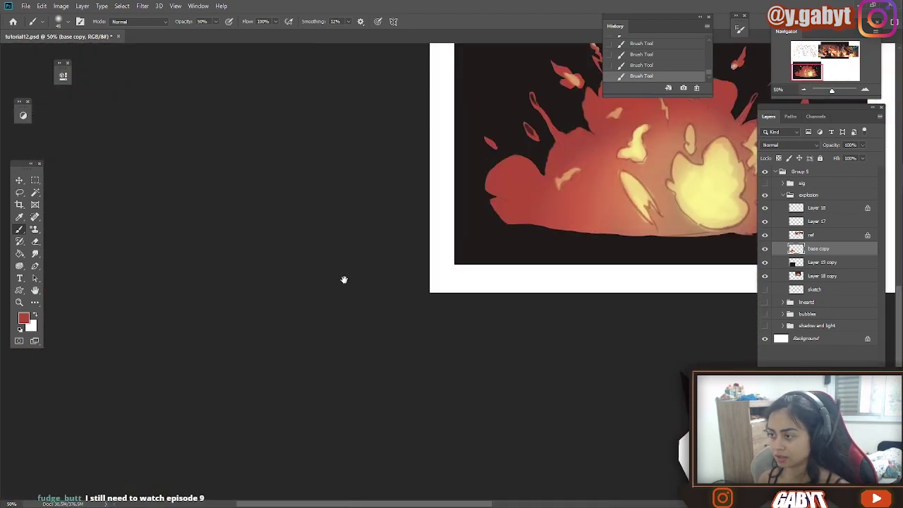
pyautogui.moveTo(345, 280); pyautogui.dragTo(148, 415)
pyautogui.hotkey('ctrl', '+')
pyautogui.hotkey('ctrl', '+')
pyautogui.press(']')
pyautogui.press(']')
pyautogui.press(']')
pyautogui.press(']')
pyautogui.press(']')
pyautogui.press(']')
pyautogui.press(']')
pyautogui.press(']')
pyautogui.press(']')
pyautogui.press(']')
pyautogui.press(']')
pyautogui.press(']')
pyautogui.hotkey('ctrl', 'z')
pyautogui.moveTo(454, 242)
pyautogui.mouseDown()
pyautogui.moveTo(408, 246)
pyautogui.moveTo(375, 182)
pyautogui.mouseUp()
# Sample a dark red, paint smoke wisps and shadow patches around the left middle lobe, and undo the last three strokes.
pyautogui.keyDown('alt'); pyautogui.click(405, 236); pyautogui.keyUp('alt')
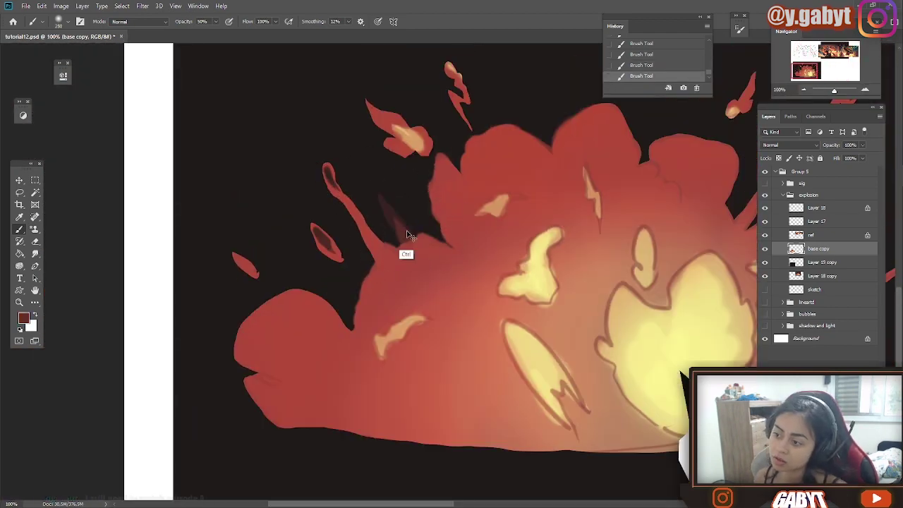
pyautogui.moveTo(381, 228)
pyautogui.mouseDown()
pyautogui.moveTo(427, 230)
pyautogui.moveTo(424, 202)
pyautogui.mouseUp()
pyautogui.moveTo(384, 254); pyautogui.dragTo(366, 302)
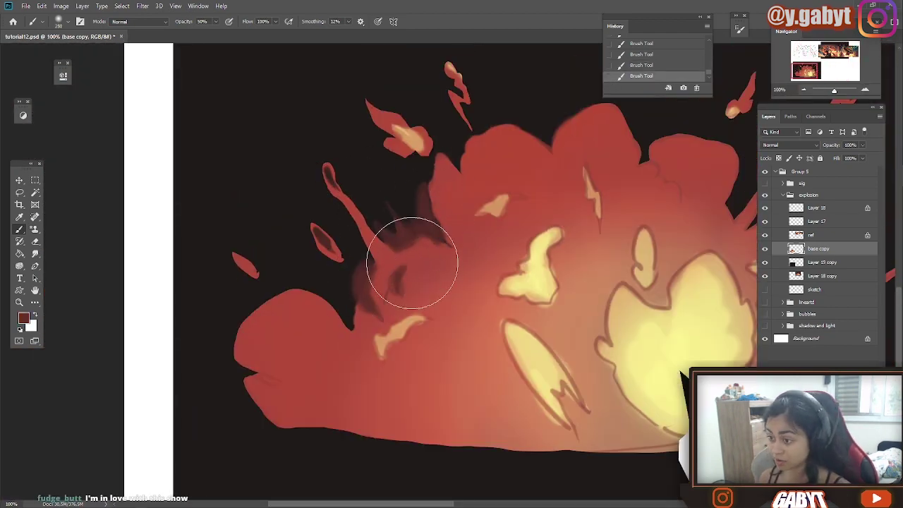
pyautogui.moveTo(412, 262)
pyautogui.mouseDown()
pyautogui.moveTo(424, 289)
pyautogui.moveTo(369, 248)
pyautogui.moveTo(286, 322)
pyautogui.moveTo(291, 400)
pyautogui.moveTo(322, 409)
pyautogui.mouseUp()
pyautogui.moveTo(361, 371); pyautogui.dragTo(366, 396)
pyautogui.hotkey('ctrl', 'z')
pyautogui.hotkey('ctrl', 'z')
pyautogui.hotkey('ctrl', 'z')
# Paint dark red shadow patches on the left lobes and on the small lobes at the explosion's lower right.
pyautogui.moveTo(480, 149)
pyautogui.mouseDown()
pyautogui.moveTo(383, 219)
pyautogui.moveTo(427, 220)
pyautogui.mouseUp()
pyautogui.moveTo(381, 213)
pyautogui.mouseDown()
pyautogui.moveTo(398, 240)
pyautogui.moveTo(350, 282)
pyautogui.moveTo(216, 197)
pyautogui.mouseUp()
pyautogui.moveTo(631, 393); pyautogui.dragTo(621, 345)
pyautogui.moveTo(604, 381); pyautogui.dragTo(598, 391)
pyautogui.moveTo(593, 338)
pyautogui.mouseDown()
pyautogui.moveTo(591, 321)
pyautogui.moveTo(556, 330)
pyautogui.mouseUp()
pyautogui.moveTo(579, 307); pyautogui.dragTo(583, 290)
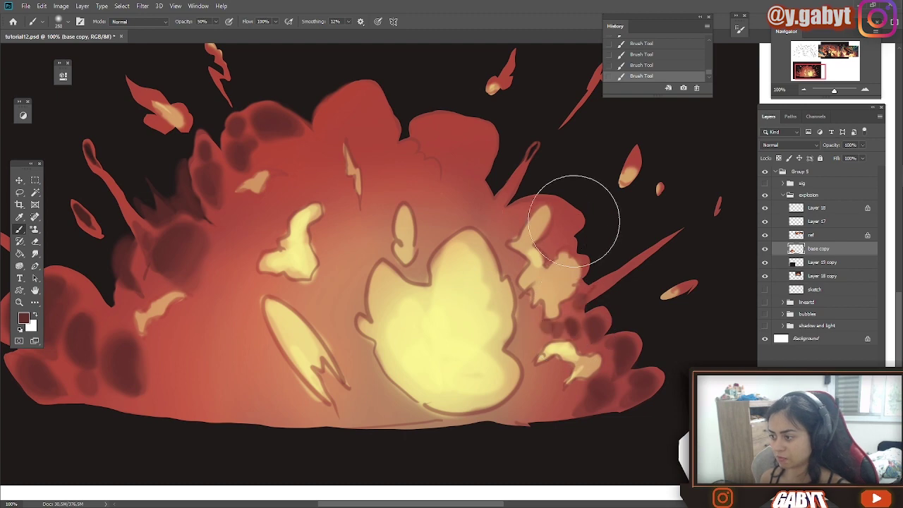
# Paint dark red shadow patches on the right lobe and on the lobes along the explosion's top.
pyautogui.moveTo(574, 221); pyautogui.dragTo(567, 227)
pyautogui.moveTo(484, 146)
pyautogui.mouseDown()
pyautogui.moveTo(438, 131)
pyautogui.moveTo(405, 170)
pyautogui.mouseUp()
pyautogui.moveTo(385, 130); pyautogui.dragTo(366, 94)
pyautogui.moveTo(834, 91); pyautogui.dragTo(833, 81)
pyautogui.moveTo(338, 302); pyautogui.dragTo(621, 149)
pyautogui.click(866, 88)
pyautogui.click(866, 88)
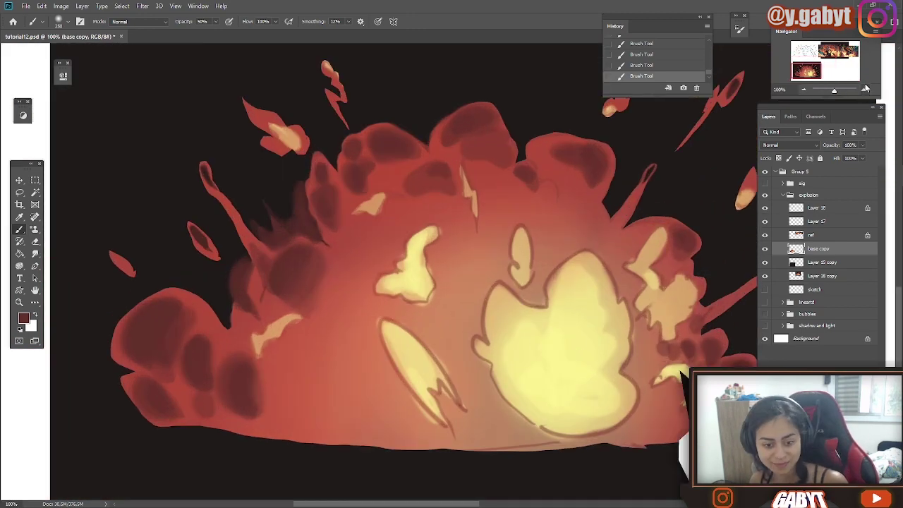
pyautogui.moveTo(275, 178); pyautogui.dragTo(374, 125)
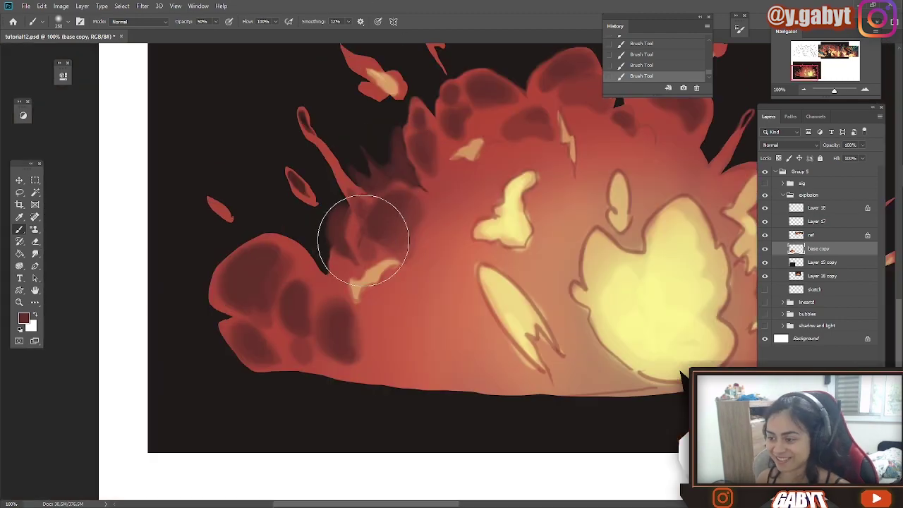
# Sample reds from the explosion and paint soft dark red shadow patches inside its lower left body, beside the small left flame.
pyautogui.keyDown('alt'); pyautogui.click(349, 238); pyautogui.keyUp('alt')
pyautogui.moveTo(365, 243); pyautogui.dragTo(369, 218)
pyautogui.moveTo(396, 283); pyautogui.dragTo(303, 289)
pyautogui.keyDown('alt'); pyautogui.click(302, 240); pyautogui.keyUp('alt')
pyautogui.moveTo(304, 285)
pyautogui.mouseDown()
pyautogui.moveTo(307, 300)
pyautogui.moveTo(302, 293)
pyautogui.mouseUp()
pyautogui.keyDown('alt'); pyautogui.click(311, 346); pyautogui.keyUp('alt')
pyautogui.keyDown('alt'); pyautogui.click(311, 347); pyautogui.keyUp('alt')
pyautogui.moveTo(315, 330); pyautogui.dragTo(332, 337)
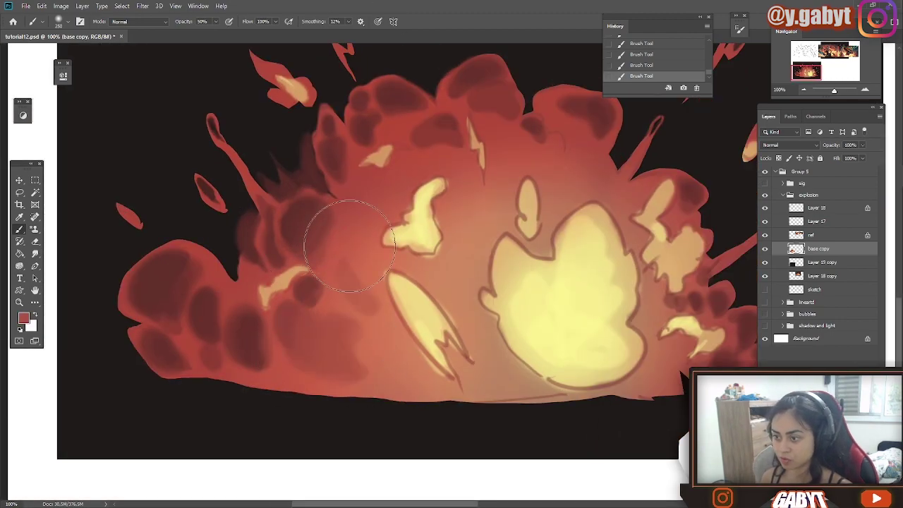
# Paint faint darker red patches in the explosion's interior between the left middle lobe and the yellow streak.
pyautogui.moveTo(351, 250); pyautogui.dragTo(355, 278)
pyautogui.moveTo(354, 278); pyautogui.dragTo(254, 315)
pyautogui.moveTo(467, 195); pyautogui.dragTo(329, 292)
pyautogui.moveTo(635, 363); pyautogui.dragTo(721, 293)
pyautogui.keyDown('alt'); pyautogui.click(329, 348); pyautogui.keyUp('alt')
pyautogui.keyDown('alt'); pyautogui.click(721, 294); pyautogui.keyUp('alt')
# Sample bright yellow from the fire in the reference artwork and paint pale, glowing streaks inside the explosion's yellow core.
pyautogui.moveTo(212, 452); pyautogui.dragTo(494, 141)
pyautogui.moveTo(334, 308); pyautogui.dragTo(313, 256)
pyautogui.moveTo(600, 148); pyautogui.dragTo(381, 345)
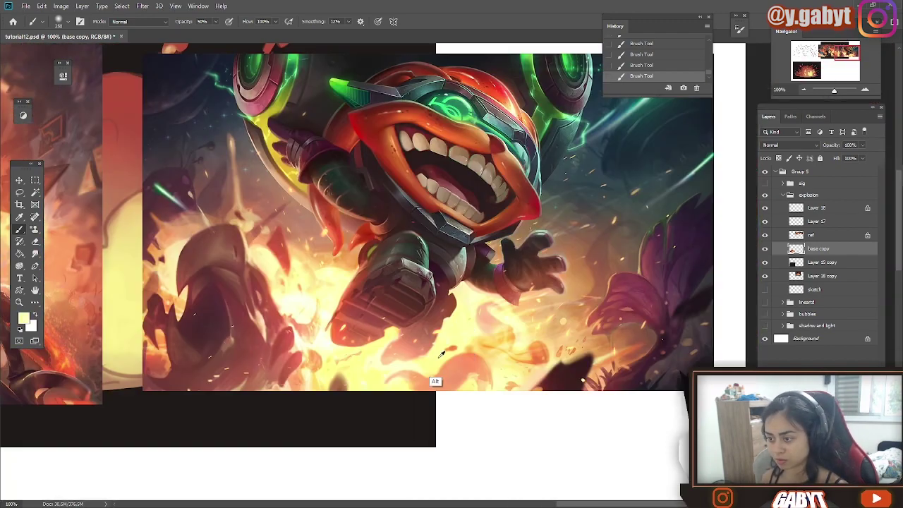
pyautogui.keyDown('alt'); pyautogui.click(435, 364); pyautogui.keyUp('alt')
pyautogui.moveTo(268, 381); pyautogui.dragTo(550, 148)
pyautogui.moveTo(339, 353)
pyautogui.mouseDown()
pyautogui.moveTo(374, 303)
pyautogui.moveTo(400, 353)
pyautogui.moveTo(445, 360)
pyautogui.mouseUp()
pyautogui.keyDown('alt'); pyautogui.click(369, 315); pyautogui.keyUp('alt')
pyautogui.keyDown('alt'); pyautogui.click(454, 383); pyautogui.keyUp('alt')
pyautogui.keyDown('alt'); pyautogui.click(387, 304); pyautogui.keyUp('alt')
pyautogui.moveTo(348, 296); pyautogui.dragTo(349, 326)
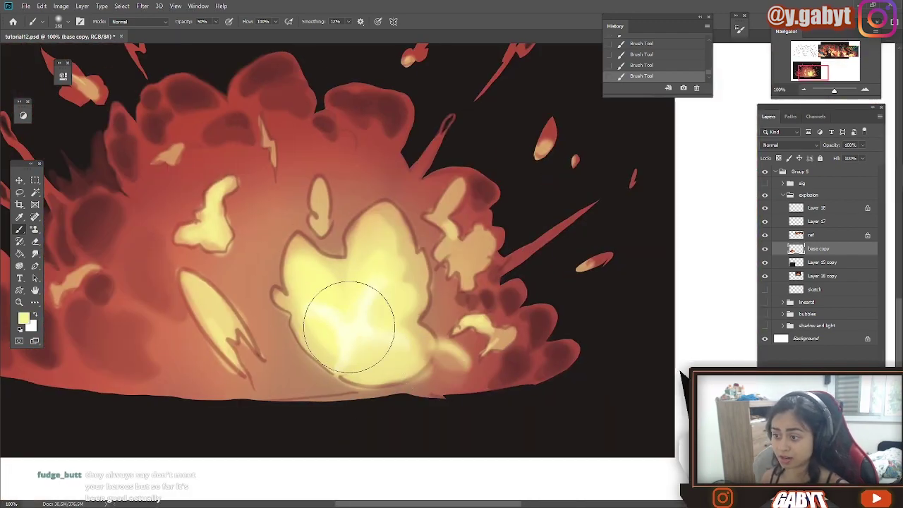
pyautogui.keyDown('alt'); pyautogui.click(346, 305); pyautogui.keyUp('alt')
pyautogui.moveTo(298, 265); pyautogui.dragTo(383, 296)
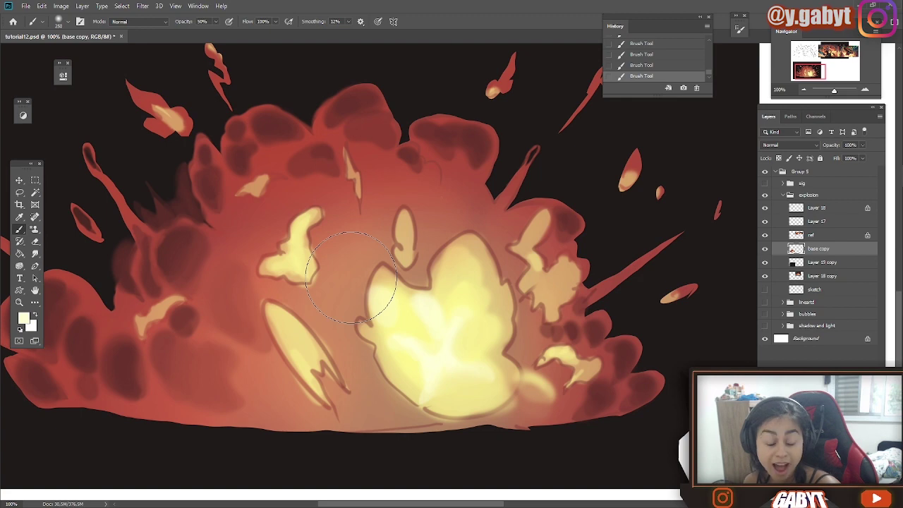
# Switch to a smaller brush at 100% opacity and undo the last two strokes.
pyautogui.rightClick(290, 149)
pyautogui.click(381, 175)
pyautogui.moveTo(352, 163)
pyautogui.mouseDown()
pyautogui.moveTo(358, 177)
pyautogui.moveTo(427, 209)
pyautogui.mouseUp()
pyautogui.keyDown('alt'); pyautogui.click(408, 191); pyautogui.keyUp('alt')
pyautogui.hotkey('ctrl', 'z')
pyautogui.hotkey('ctrl', 'z')
# Paint an orange highlight on the long left splash and rework the small left flames into jagged yellow streaks.
pyautogui.moveTo(130, 368); pyautogui.dragTo(290, 215)
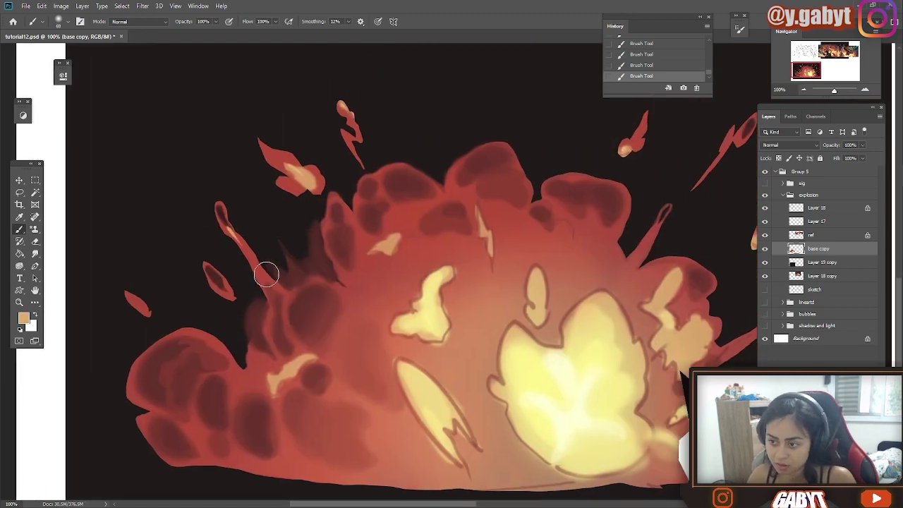
pyautogui.moveTo(253, 260); pyautogui.dragTo(151, 208)
pyautogui.keyDown('alt'); pyautogui.click(196, 309); pyautogui.keyUp('alt')
pyautogui.moveTo(188, 277); pyautogui.dragTo(197, 304)
pyautogui.moveTo(250, 264)
pyautogui.mouseDown()
pyautogui.moveTo(151, 278)
pyautogui.moveTo(172, 263)
pyautogui.mouseUp()
pyautogui.keyDown('alt'); pyautogui.click(247, 285); pyautogui.keyUp('alt')
pyautogui.moveTo(259, 250)
pyautogui.mouseDown()
pyautogui.moveTo(220, 276)
pyautogui.moveTo(286, 192)
pyautogui.mouseUp()
# Move the reference artwork of the crowned swordswoman directly beside the explosion painting and reselect the base copy layer.
pyautogui.moveTo(834, 91); pyautogui.dragTo(832, 90)
pyautogui.moveTo(475, 203); pyautogui.dragTo(507, 411)
pyautogui.hotkey('ctrl', '+')
pyautogui.hotkey('ctrl', '+')
pyautogui.moveTo(280, 335); pyautogui.dragTo(376, 167)
pyautogui.click(819, 248)
# Sample dark reds and paint pointed smoke wisps around the explosion's upper right lobe, undoing misplaced strokes.
pyautogui.keyDown('alt'); pyautogui.click(113, 282); pyautogui.keyUp('alt')
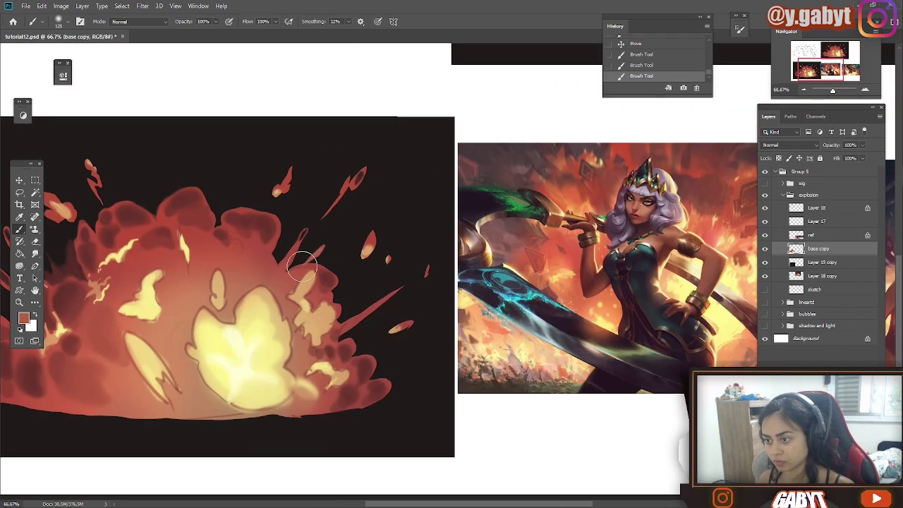
pyautogui.hotkey('ctrl', 'z')
pyautogui.keyDown('alt'); pyautogui.click(265, 224); pyautogui.keyUp('alt')
pyautogui.moveTo(277, 256); pyautogui.dragTo(281, 237)
pyautogui.moveTo(246, 198); pyautogui.dragTo(202, 186)
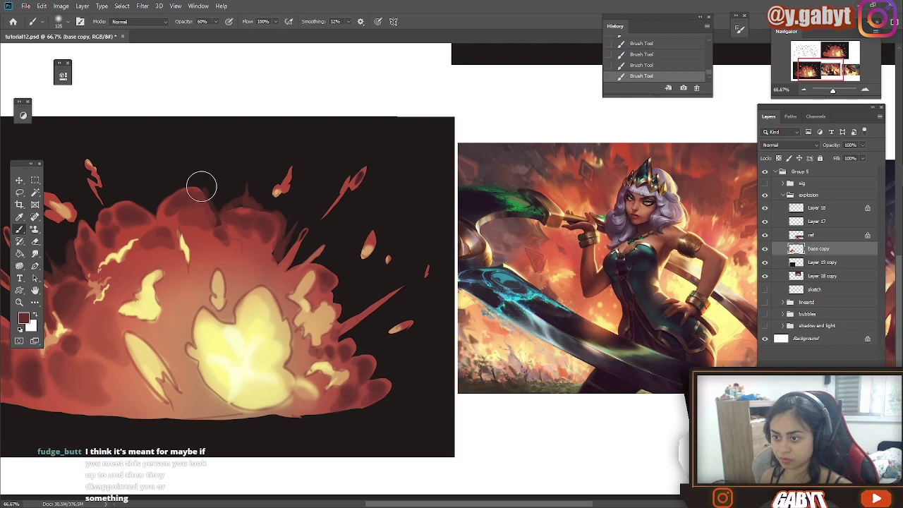
pyautogui.hotkey('ctrl', 'z')
pyautogui.moveTo(243, 247)
pyautogui.mouseDown()
pyautogui.moveTo(303, 182)
pyautogui.moveTo(308, 202)
pyautogui.moveTo(188, 179)
pyautogui.mouseUp()
# Paint mottled dark red shading across the upper lobes and add small yellow sparks above the core.
pyautogui.keyDown('alt'); pyautogui.click(300, 184); pyautogui.keyUp('alt')
pyautogui.keyDown('alt'); pyautogui.click(155, 211); pyautogui.keyUp('alt')
pyautogui.moveTo(145, 211); pyautogui.dragTo(134, 244)
pyautogui.moveTo(423, 63)
pyautogui.mouseDown()
pyautogui.moveTo(256, 256)
pyautogui.moveTo(451, 77)
pyautogui.mouseUp()
pyautogui.moveTo(291, 299); pyautogui.dragTo(346, 161)
pyautogui.hotkey('ctrl', 'z')
pyautogui.moveTo(356, 212)
pyautogui.mouseDown()
pyautogui.moveTo(313, 215)
pyautogui.moveTo(172, 260)
pyautogui.moveTo(291, 233)
pyautogui.mouseUp()
pyautogui.keyDown('alt'); pyautogui.click(286, 243); pyautogui.keyUp('alt')
pyautogui.moveTo(269, 236); pyautogui.dragTo(260, 203)
pyautogui.moveTo(338, 233); pyautogui.dragTo(335, 204)
# Sample yellows from the core and repaint its upper edge as soft flame tips with small sparks beside it.
pyautogui.keyDown('alt'); pyautogui.click(335, 196); pyautogui.keyUp('alt')
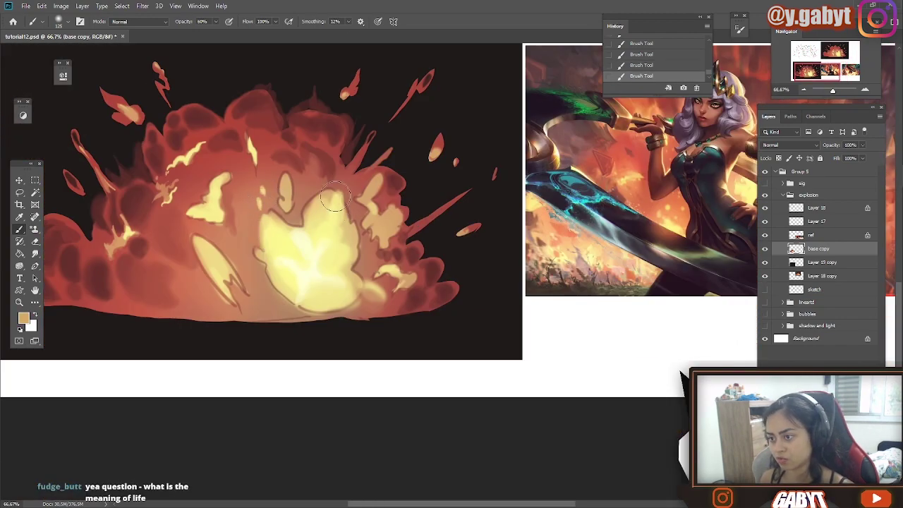
pyautogui.keyDown('alt'); pyautogui.click(356, 263); pyautogui.keyUp('alt')
pyautogui.moveTo(357, 263); pyautogui.dragTo(393, 197)
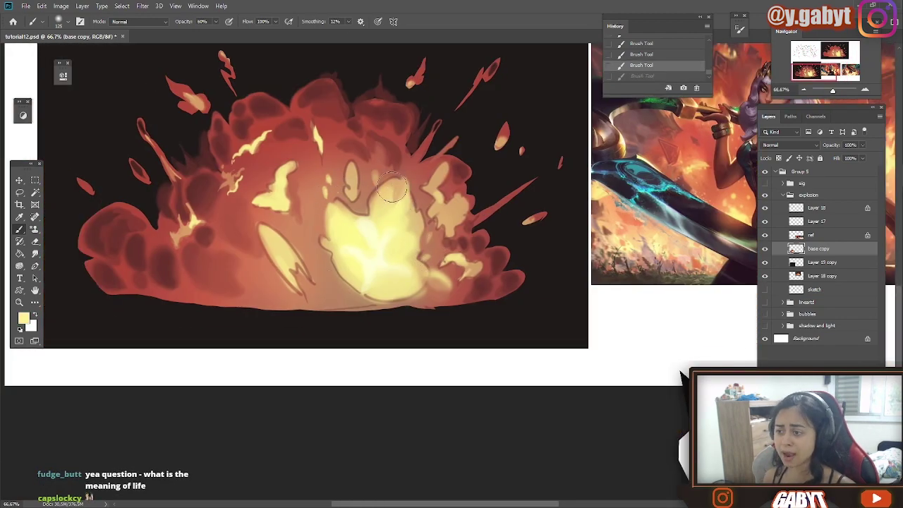
pyautogui.keyDown('alt'); pyautogui.click(388, 240); pyautogui.keyUp('alt')
pyautogui.moveTo(388, 240); pyautogui.dragTo(211, 267)
pyautogui.keyDown('alt'); pyautogui.click(211, 267); pyautogui.keyUp('alt')
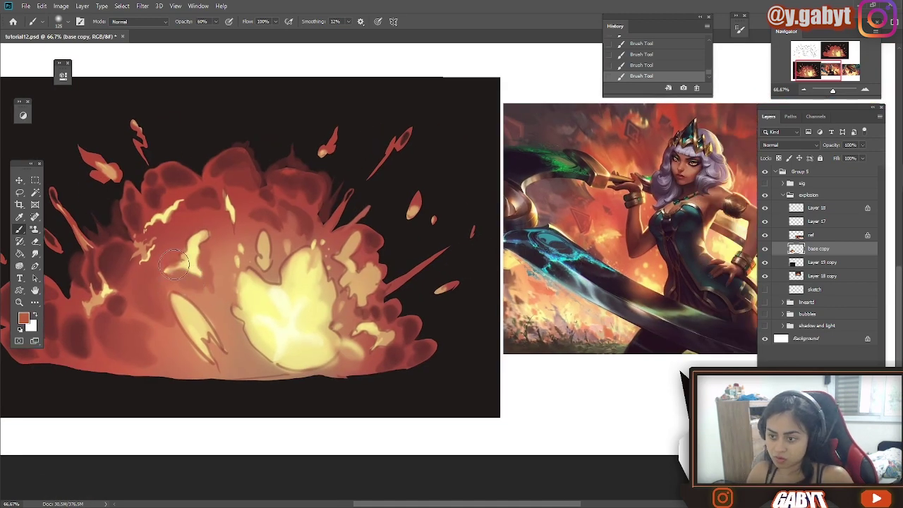
# Sample surrounding colours and carve the yellow flame left of the core into a thinner jagged shape with small sparks nearby.
pyautogui.keyDown('alt'); pyautogui.click(192, 263); pyautogui.keyUp('alt')
pyautogui.moveTo(215, 231)
pyautogui.mouseDown()
pyautogui.moveTo(200, 244)
pyautogui.moveTo(137, 240)
pyautogui.moveTo(137, 283)
pyautogui.mouseUp()
pyautogui.moveTo(85, 317); pyautogui.dragTo(240, 304)
pyautogui.moveTo(213, 310); pyautogui.dragTo(223, 323)
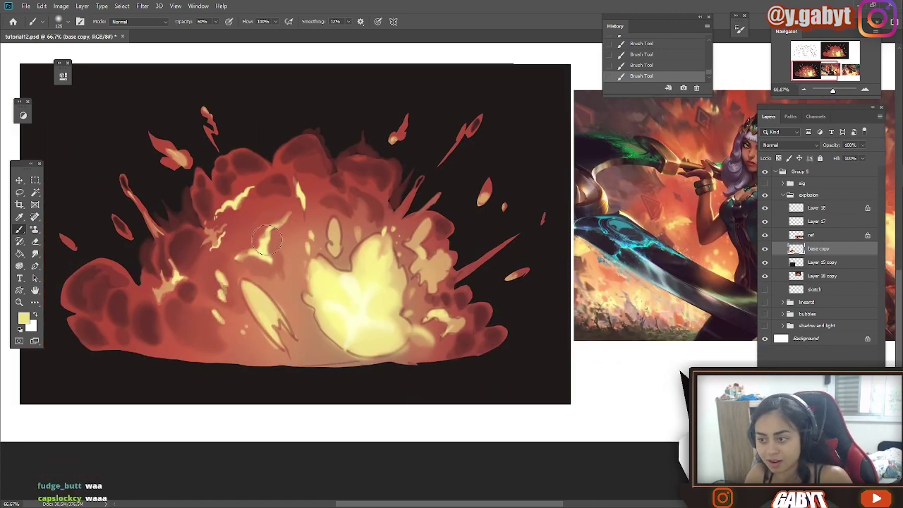
# Paint pale yellow puffs inside the core and break its left edge into spiky flame tips.
pyautogui.moveTo(266, 240); pyautogui.dragTo(108, 229)
pyautogui.keyDown('alt'); pyautogui.click(188, 274); pyautogui.keyUp('alt')
pyautogui.moveTo(158, 363); pyautogui.dragTo(237, 303)
pyautogui.keyDown('alt'); pyautogui.click(252, 279); pyautogui.keyUp('alt')
pyautogui.moveTo(249, 262); pyautogui.dragTo(221, 276)
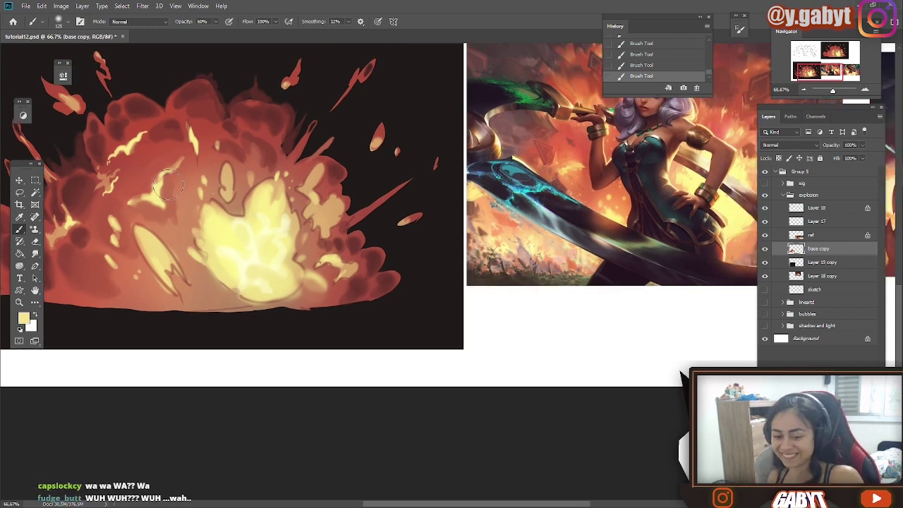
# Reshape the small flame above the core and the flames on its right and left, then undo the last two strokes.
pyautogui.keyDown('alt'); pyautogui.click(187, 198); pyautogui.keyUp('alt')
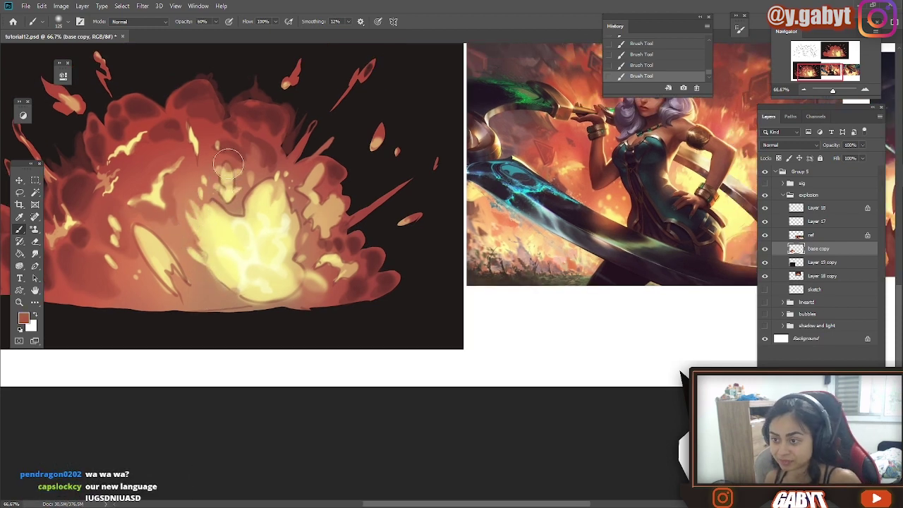
pyautogui.keyDown('alt'); pyautogui.click(230, 202); pyautogui.keyUp('alt')
pyautogui.moveTo(307, 216)
pyautogui.mouseDown()
pyautogui.moveTo(272, 261)
pyautogui.moveTo(278, 243)
pyautogui.mouseUp()
pyautogui.moveTo(303, 244)
pyautogui.mouseDown()
pyautogui.moveTo(138, 258)
pyautogui.moveTo(205, 268)
pyautogui.moveTo(526, 190)
pyautogui.mouseUp()
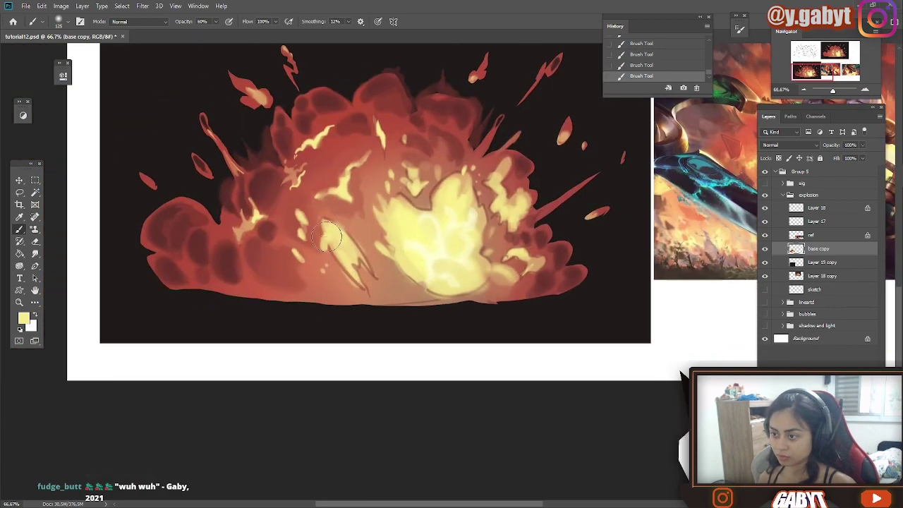
pyautogui.hotkey('ctrl', 'z')
pyautogui.hotkey('ctrl', 'z')
# Hide the interface panels and paint orange fire patches around the core and the left yellow flame.
pyautogui.press('Tab')
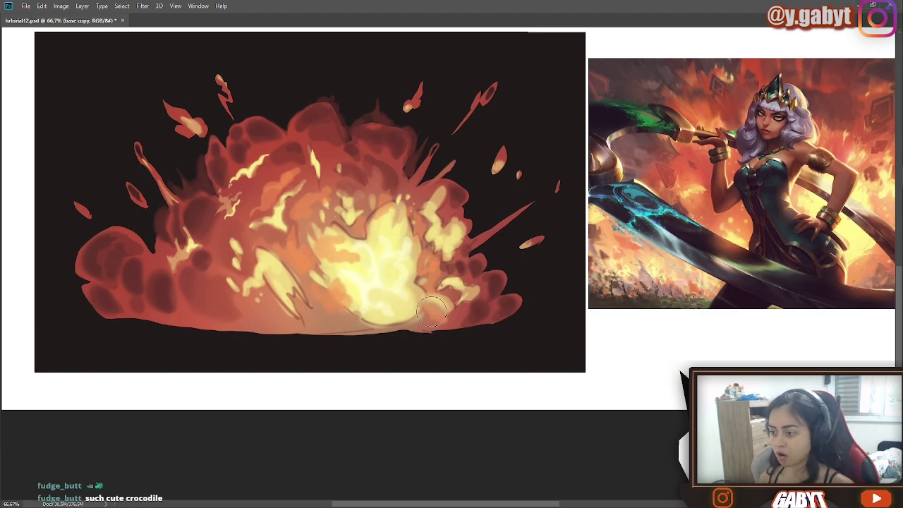
pyautogui.moveTo(319, 325); pyautogui.dragTo(314, 315)
pyautogui.moveTo(259, 222); pyautogui.dragTo(281, 200)
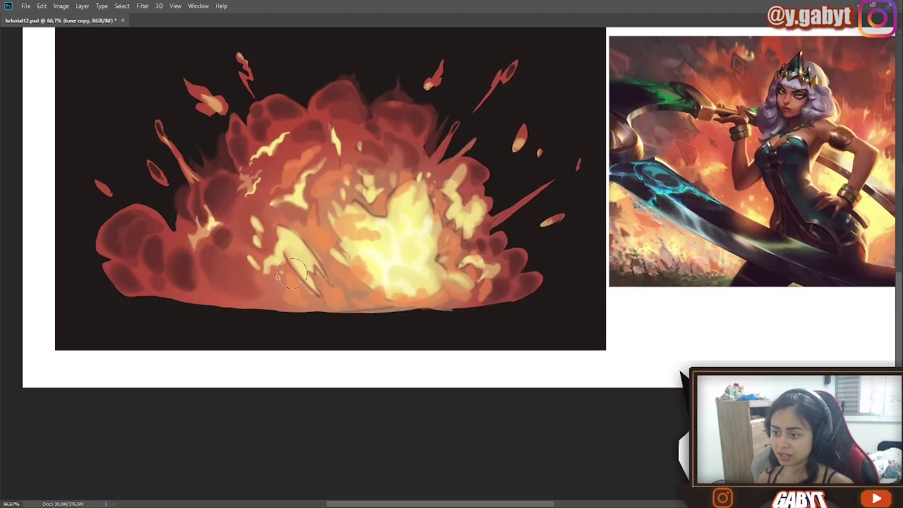
pyautogui.press('alt')
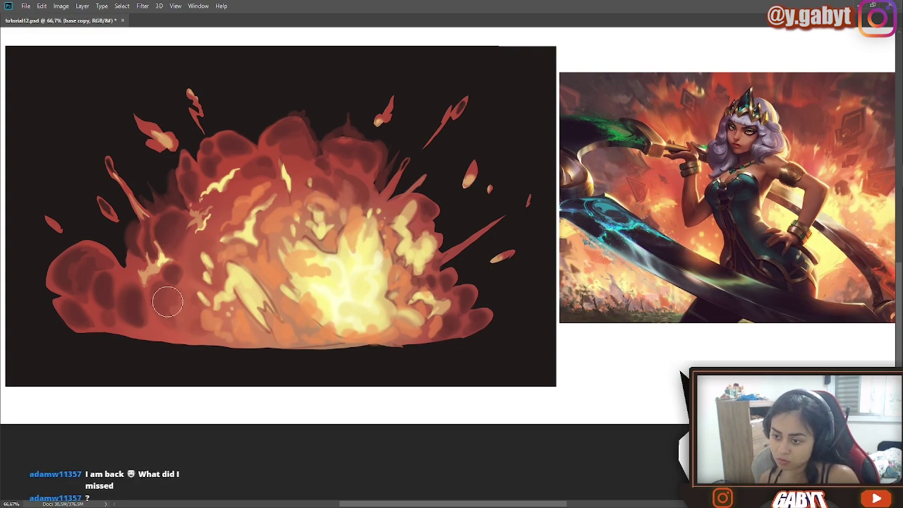
pyautogui.scroll(-4, 484, 367)
pyautogui.scroll(2, 299, 327)
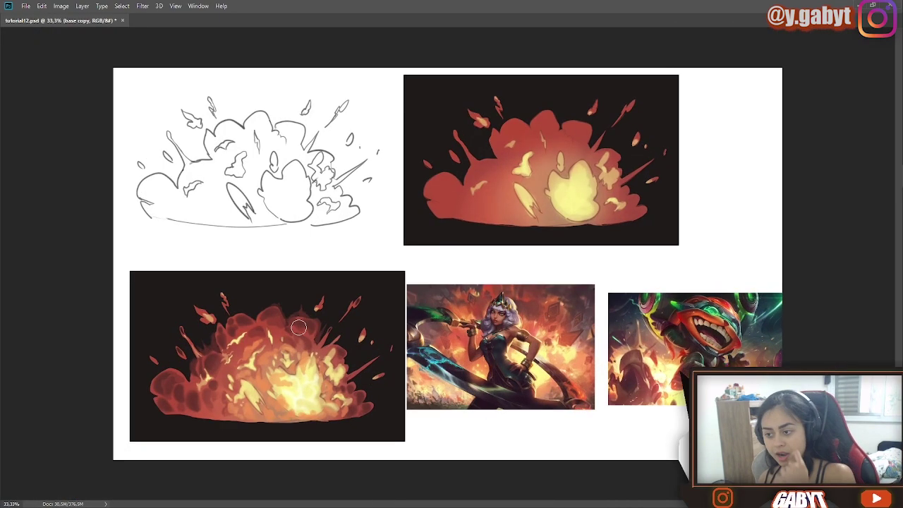
pyautogui.moveTo(236, 264); pyautogui.dragTo(364, 309)
pyautogui.hotkey('ctrl', 'z')
pyautogui.moveTo(361, 237)
pyautogui.mouseDown()
pyautogui.moveTo(329, 236)
pyautogui.moveTo(202, 304)
pyautogui.mouseUp()
pyautogui.hotkey('ctrl', 'z')
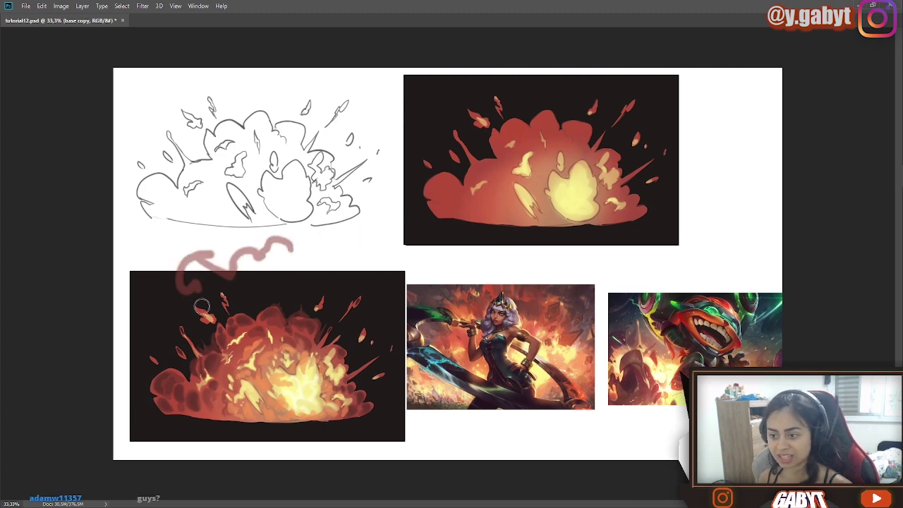
pyautogui.hotkey('ctrl', 'z')
# Paint thin dark red streaks on the dark ground below the explosion's left side.
pyautogui.scroll(2, 202, 304)
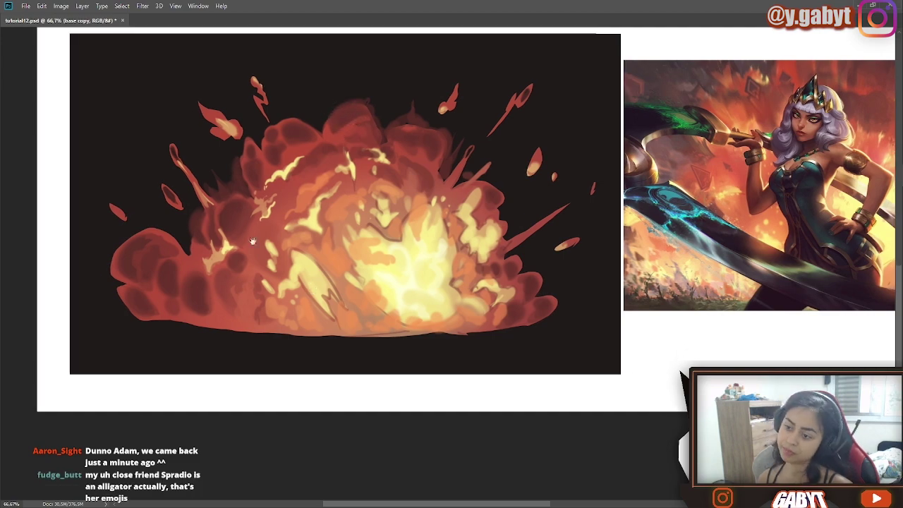
pyautogui.scroll(2, 268, 262)
pyautogui.moveTo(273, 289)
pyautogui.mouseDown()
pyautogui.moveTo(252, 322)
pyautogui.moveTo(242, 278)
pyautogui.moveTo(256, 363)
pyautogui.moveTo(417, 420)
pyautogui.moveTo(219, 406)
pyautogui.mouseUp()
pyautogui.moveTo(344, 454); pyautogui.dragTo(473, 346)
pyautogui.moveTo(522, 327); pyautogui.dragTo(354, 366)
pyautogui.moveTo(371, 335); pyautogui.dragTo(454, 328)
pyautogui.moveTo(203, 325); pyautogui.dragTo(318, 335)
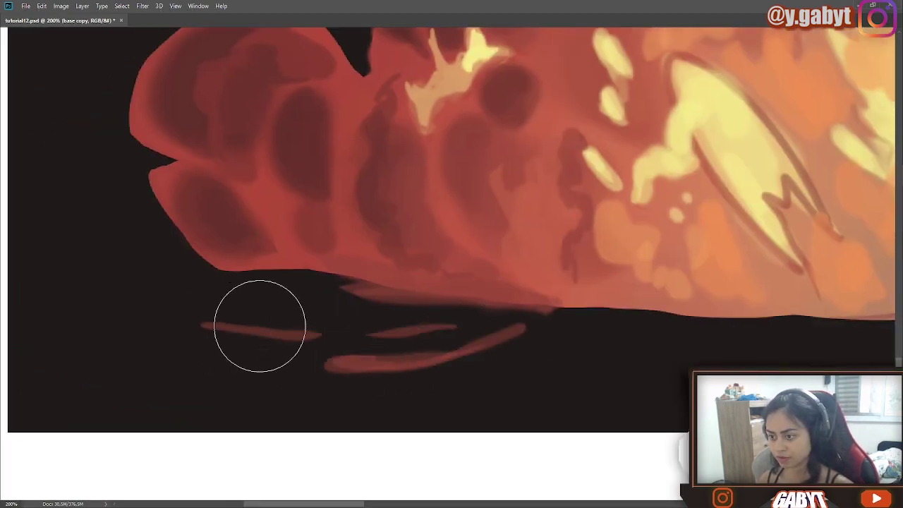
pyautogui.moveTo(486, 276); pyautogui.dragTo(179, 256)
pyautogui.moveTo(273, 347); pyautogui.dragTo(365, 311)
# Paint thin orange debris streaks on the dark ground below the explosion's right side.
pyautogui.moveTo(726, 329)
pyautogui.mouseDown()
pyautogui.moveTo(730, 280)
pyautogui.moveTo(403, 360)
pyautogui.mouseUp()
pyautogui.moveTo(416, 364); pyautogui.dragTo(462, 403)
pyautogui.moveTo(524, 409); pyautogui.dragTo(605, 428)
pyautogui.moveTo(560, 381); pyautogui.dragTo(689, 403)
pyautogui.moveTo(651, 360); pyautogui.dragTo(693, 368)
pyautogui.moveTo(862, 274)
pyautogui.mouseDown()
pyautogui.moveTo(809, 322)
pyautogui.moveTo(832, 279)
pyautogui.mouseUp()
# Paint slanted orange streaks radiating downward from the explosion's base below its centre.
pyautogui.moveTo(538, 401); pyautogui.dragTo(737, 289)
pyautogui.moveTo(454, 269); pyautogui.dragTo(404, 341)
pyautogui.moveTo(391, 269); pyautogui.dragTo(341, 308)
pyautogui.moveTo(317, 294); pyautogui.dragTo(262, 331)
pyautogui.moveTo(299, 262); pyautogui.dragTo(234, 298)
# Paint over the dark outline of the large yellow flame left of the core and reshape its inner and lower edges.
pyautogui.moveTo(320, 132); pyautogui.dragTo(373, 272)
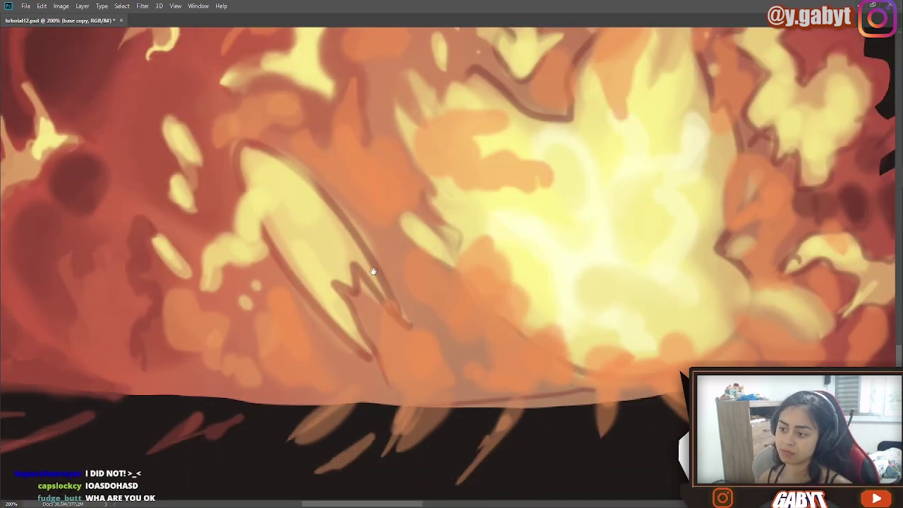
pyautogui.moveTo(339, 334)
pyautogui.mouseDown()
pyautogui.moveTo(297, 283)
pyautogui.moveTo(353, 279)
pyautogui.moveTo(371, 334)
pyautogui.mouseUp()
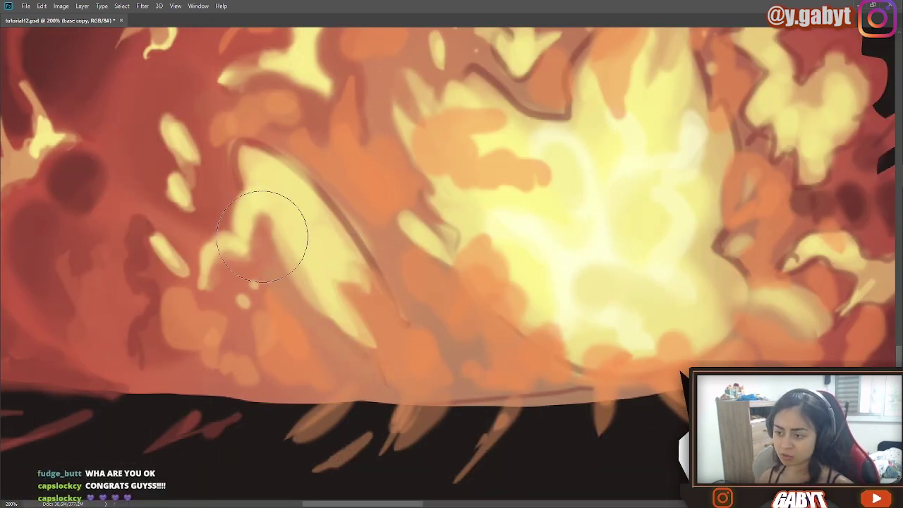
pyautogui.scroll(-1, 279, 269)
pyautogui.moveTo(386, 200); pyautogui.dragTo(425, 308)
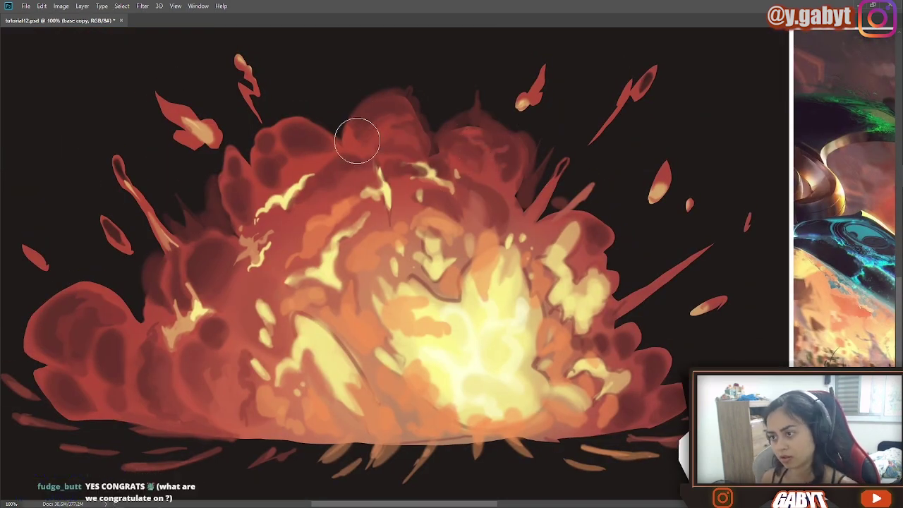
# Paint light orange crack-like highlights on the explosion's top lobes and left lobes.
pyautogui.moveTo(413, 212); pyautogui.dragTo(494, 221)
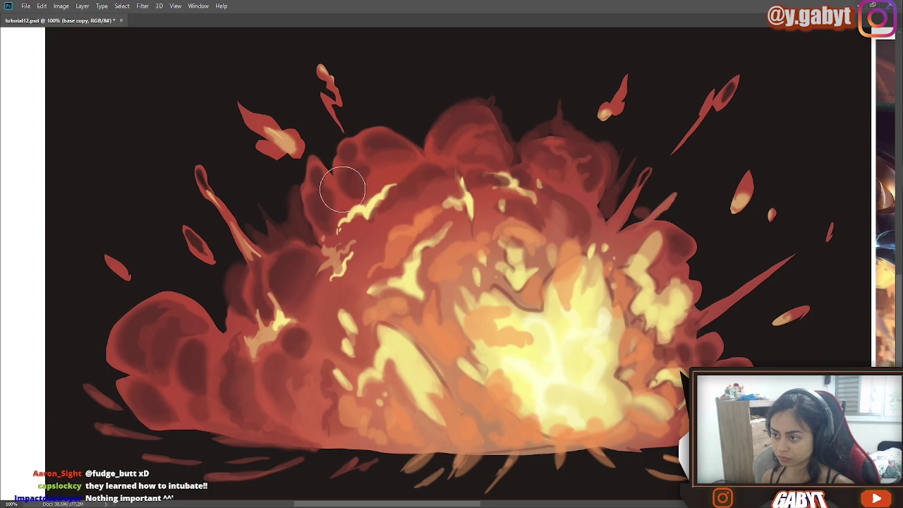
pyautogui.moveTo(370, 184); pyautogui.dragTo(359, 159)
pyautogui.moveTo(462, 138); pyautogui.dragTo(482, 128)
pyautogui.moveTo(559, 149); pyautogui.dragTo(555, 145)
pyautogui.moveTo(291, 363); pyautogui.dragTo(279, 343)
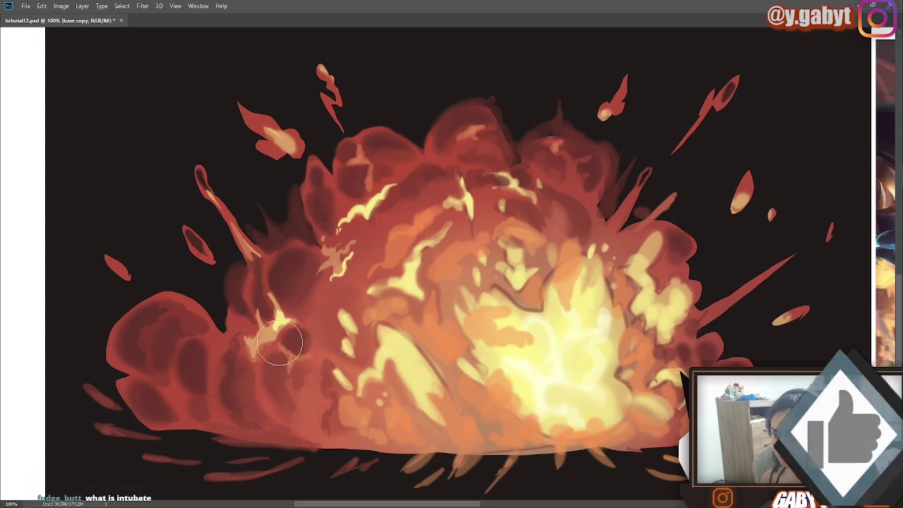
pyautogui.moveTo(214, 345)
pyautogui.mouseDown()
pyautogui.moveTo(222, 372)
pyautogui.moveTo(203, 400)
pyautogui.mouseUp()
# Sample a dark red beside the upper right lobe and paint pointed smoke wisps between it and the side splash.
pyautogui.moveTo(542, 223); pyautogui.dragTo(414, 198)
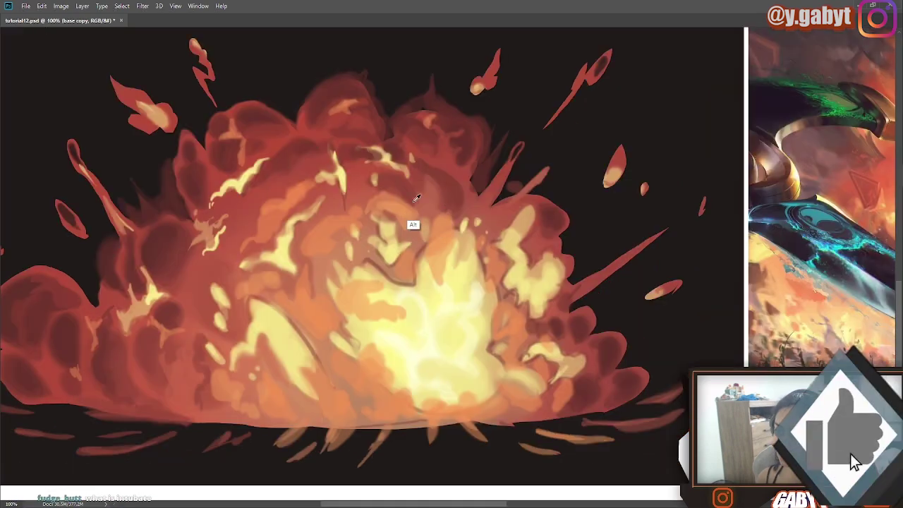
pyautogui.keyDown('alt'); pyautogui.click(473, 162); pyautogui.keyUp('alt')
pyautogui.moveTo(474, 179)
pyautogui.mouseDown()
pyautogui.moveTo(492, 185)
pyautogui.moveTo(473, 146)
pyautogui.mouseUp()
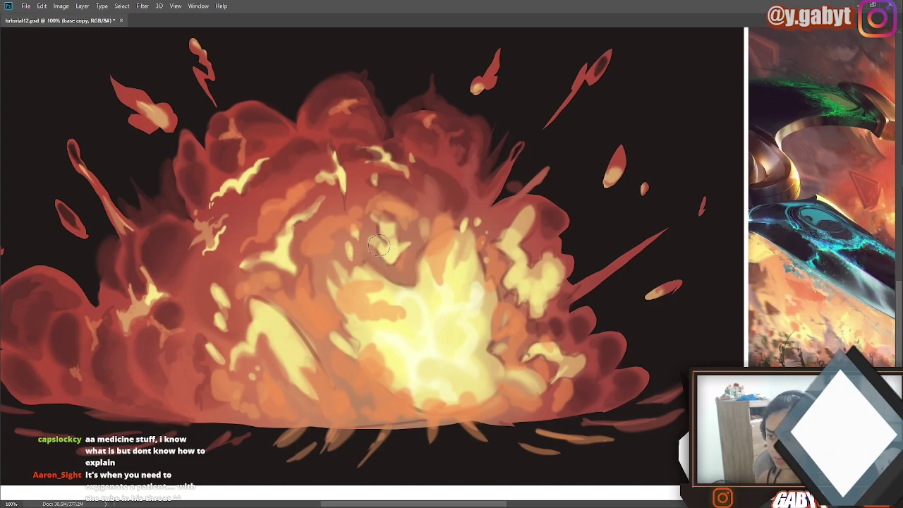
# Paint over the dark outline beneath the small arrow-shaped flame above the core and examine the fire in the reference artwork.
pyautogui.keyDown('alt'); pyautogui.click(374, 222); pyautogui.keyUp('alt')
pyautogui.keyDown('ctrl'); pyautogui.click(424, 264); pyautogui.keyUp('ctrl')
pyautogui.moveTo(456, 260); pyautogui.dragTo(776, 92)
pyautogui.moveTo(776, 268); pyautogui.dragTo(466, 283)
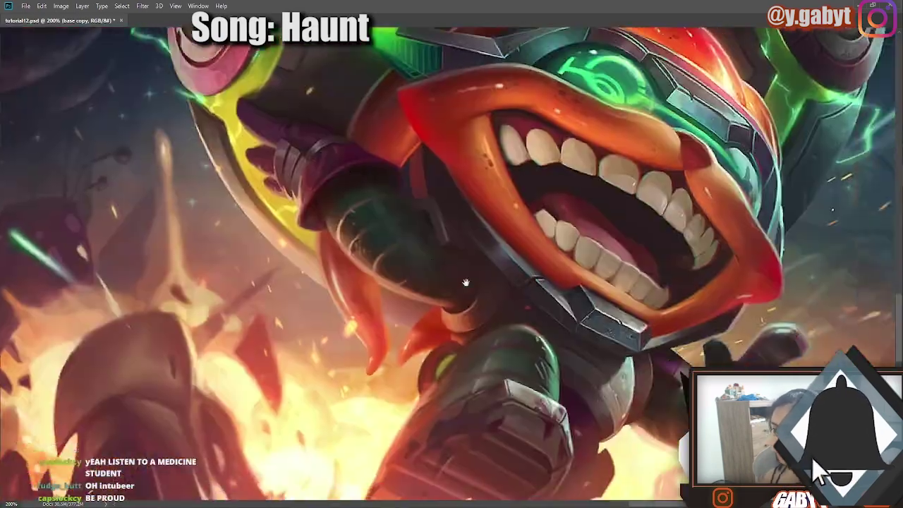
pyautogui.keyDown('alt'); pyautogui.click(465, 282); pyautogui.keyUp('alt')
pyautogui.moveTo(303, 211); pyautogui.dragTo(667, 189)
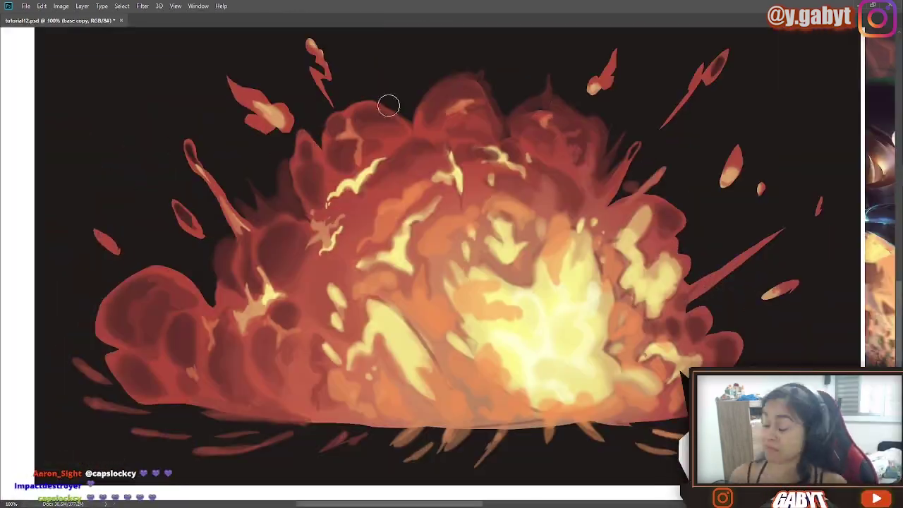
# Paint dark red smoke wisps along the upper left edge and mottled shading on the left middle lobe.
pyautogui.moveTo(445, 101); pyautogui.dragTo(447, 112)
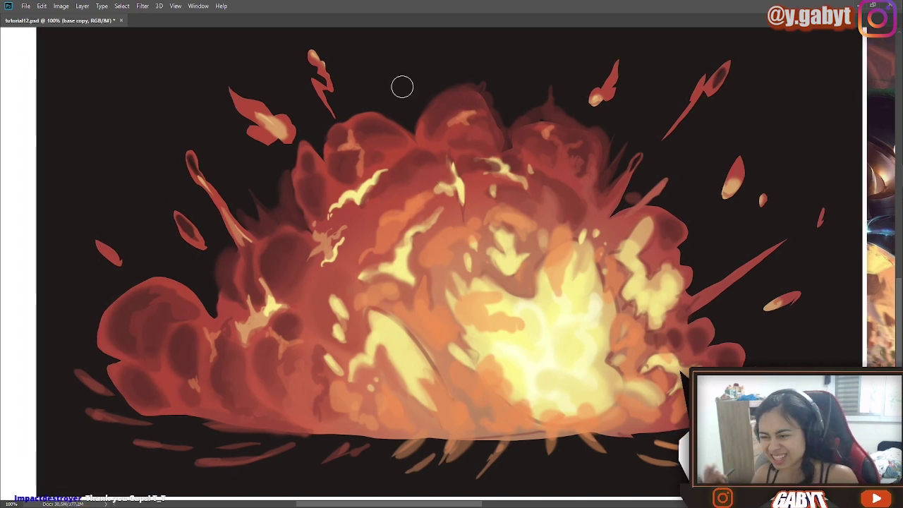
pyautogui.moveTo(306, 199)
pyautogui.mouseDown()
pyautogui.moveTo(313, 205)
pyautogui.moveTo(298, 207)
pyautogui.mouseUp()
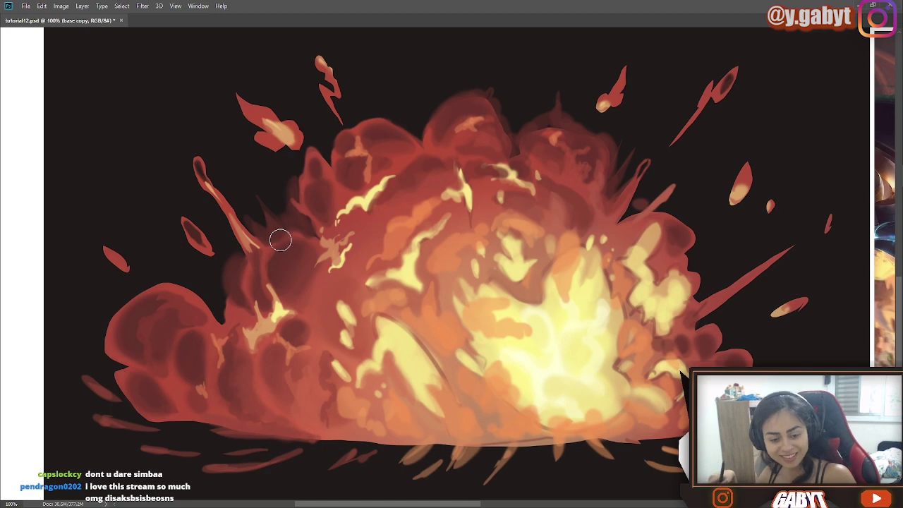
pyautogui.scroll(-2, 280, 241)
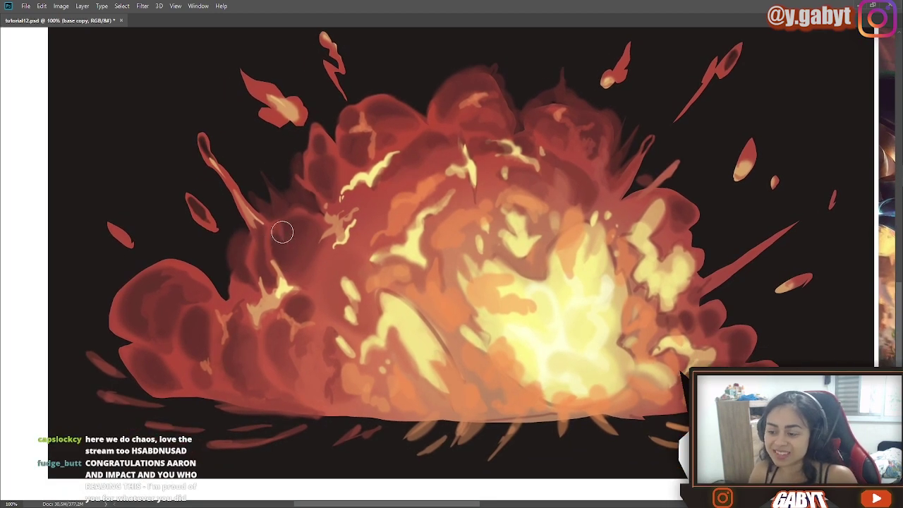
pyautogui.press('alt')
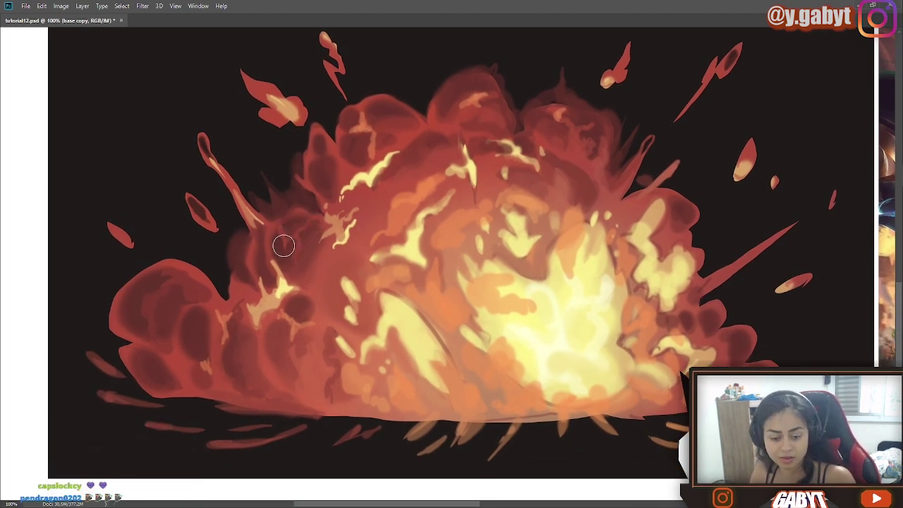
pyautogui.scroll(-4, 228, 151)
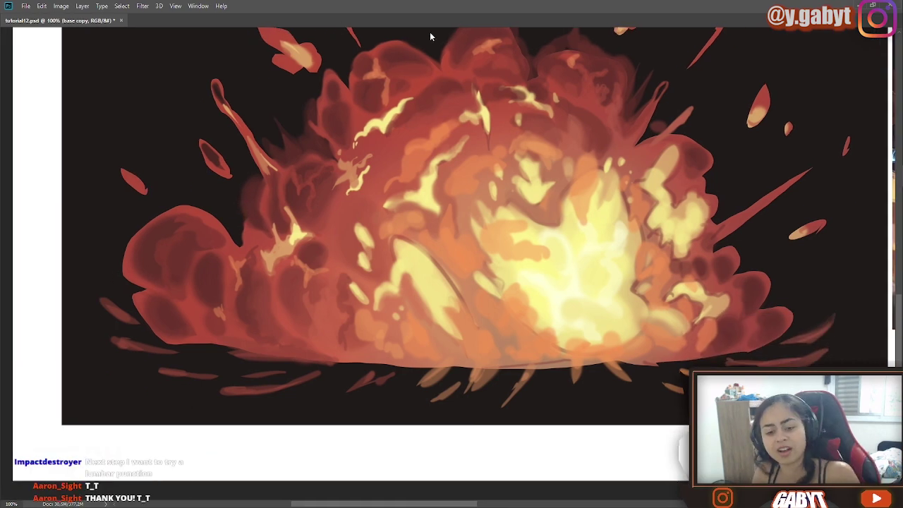
# Sample a light orange from the left spark and paint thin crack-like highlights running down the left middle lobes.
pyautogui.scroll(-2, 295, 243)
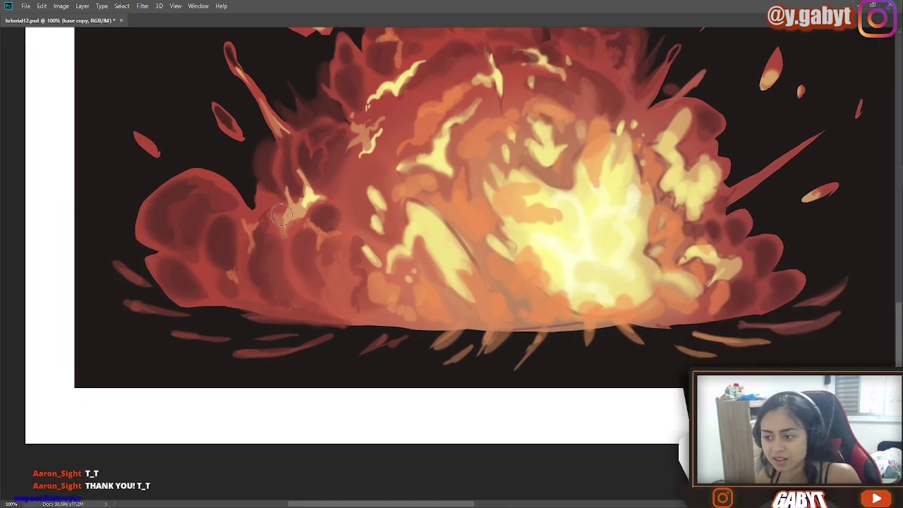
pyautogui.moveTo(293, 281)
pyautogui.mouseDown()
pyautogui.moveTo(219, 289)
pyautogui.moveTo(182, 309)
pyautogui.mouseUp()
pyautogui.keyDown('alt'); pyautogui.click(299, 283); pyautogui.keyUp('alt')
pyautogui.moveTo(296, 264); pyautogui.dragTo(291, 279)
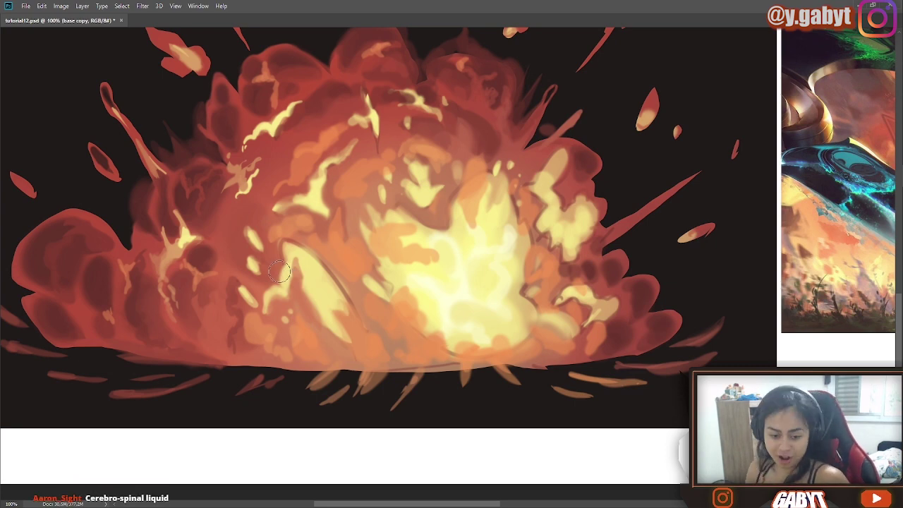
pyautogui.moveTo(257, 173); pyautogui.dragTo(279, 221)
pyautogui.hotkey('ctrl', 'z')
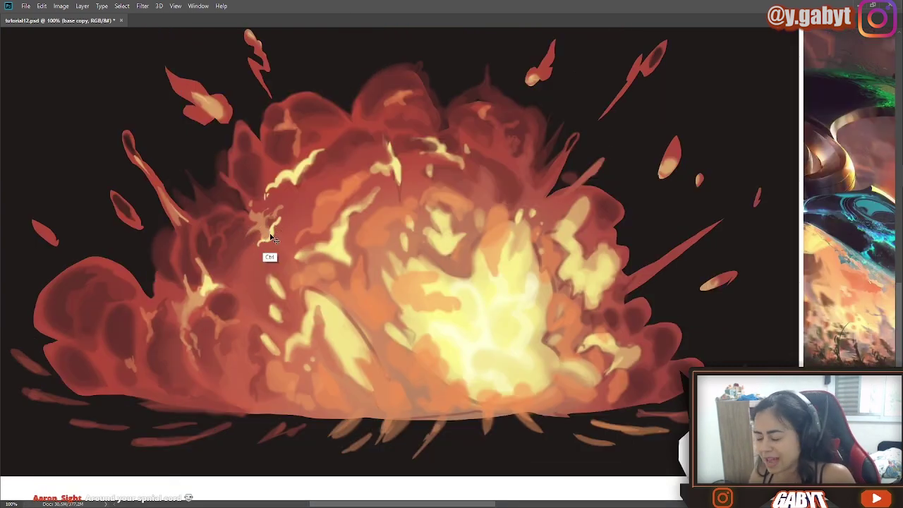
pyautogui.moveTo(278, 168); pyautogui.dragTo(334, 171)
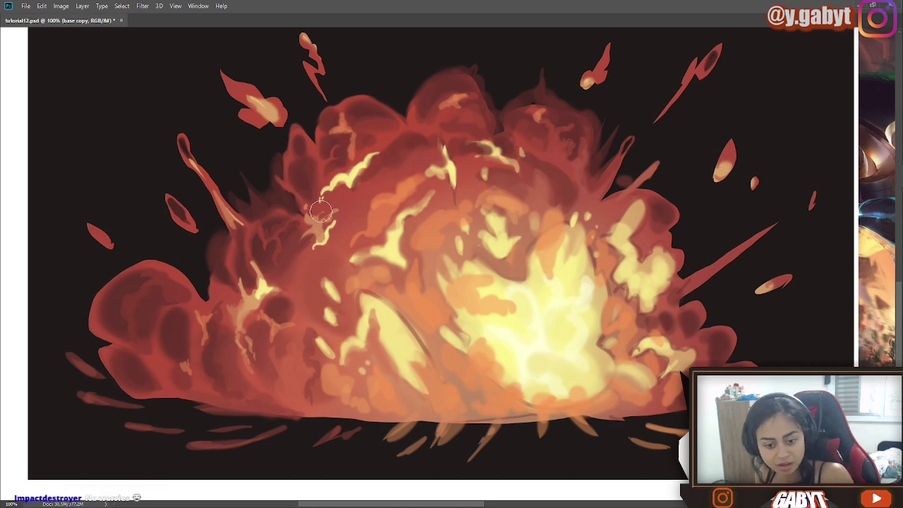
# Paint vein-like orange highlights and mottled dark red shading on the upper left lobe and the small lobe beside it.
pyautogui.moveTo(395, 78); pyautogui.dragTo(426, 99)
pyautogui.moveTo(381, 132); pyautogui.dragTo(390, 174)
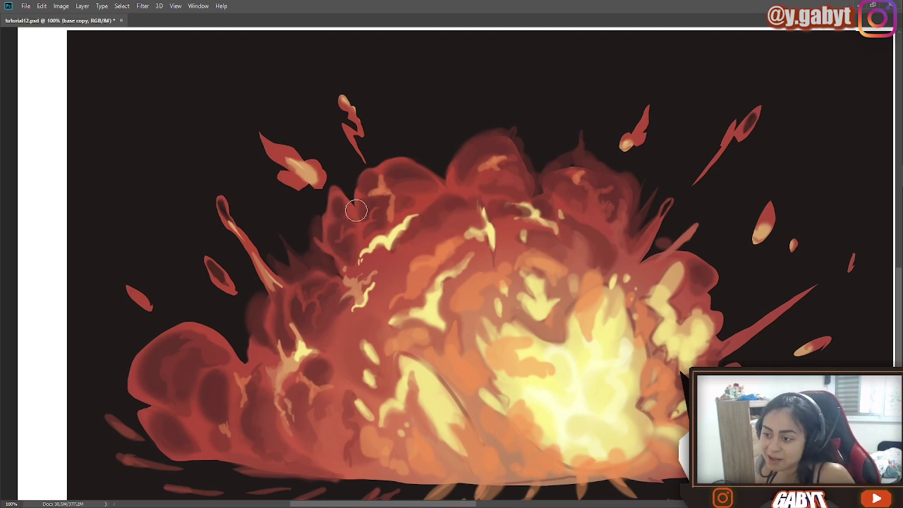
pyautogui.hscroll(2, 334, 219)
pyautogui.hscroll(2, 330, 188)
pyautogui.scroll(1, 375, 196)
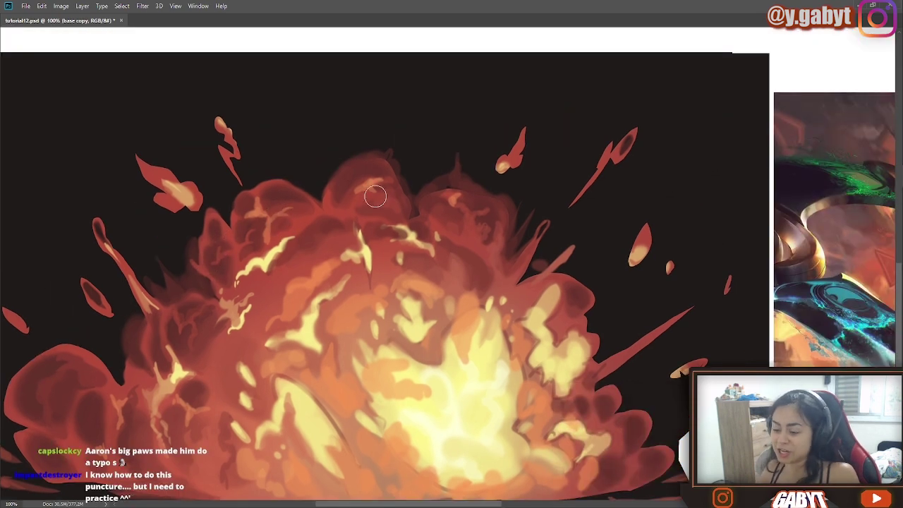
pyautogui.moveTo(249, 243); pyautogui.dragTo(221, 181)
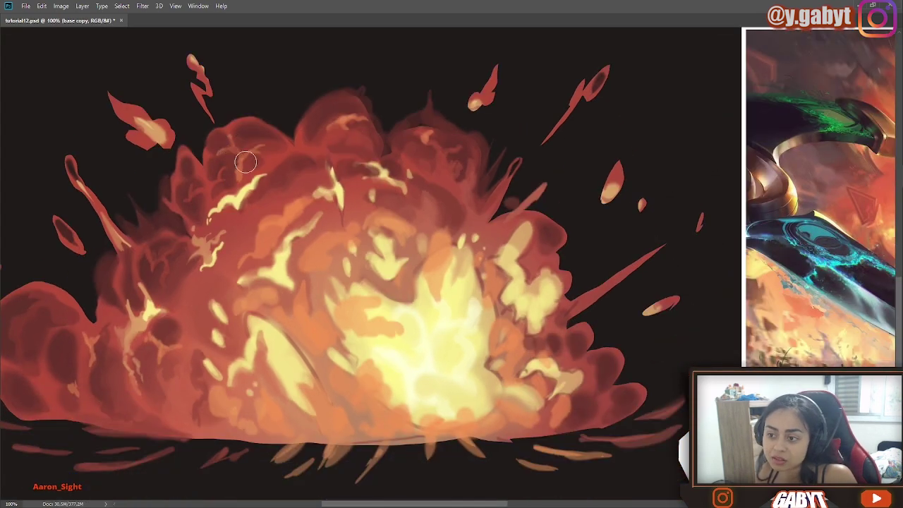
pyautogui.moveTo(230, 219); pyautogui.dragTo(349, 161)
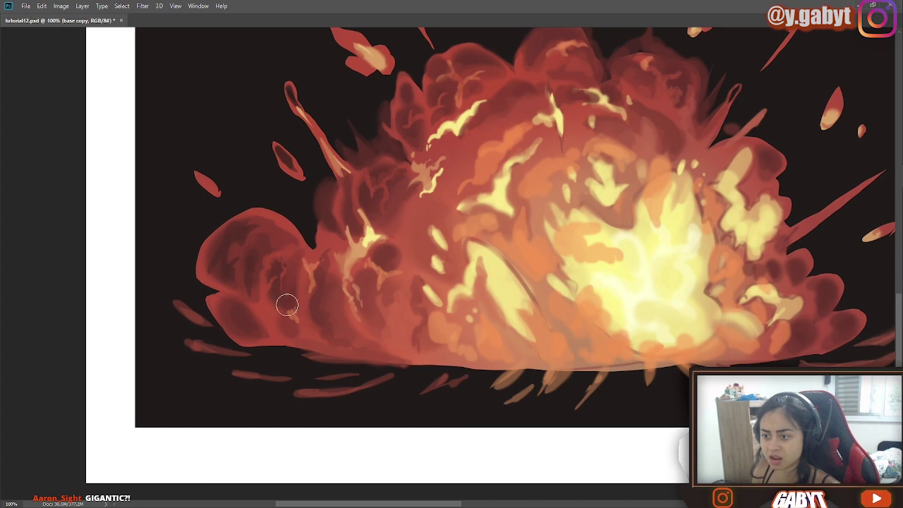
# Switch to full-screen display and paint mottled dark red folds with lighter red veins on the far-left lobe.
pyautogui.hotkey('alt', 'Tab')
pyautogui.click(452, 56)
pyautogui.press('f')
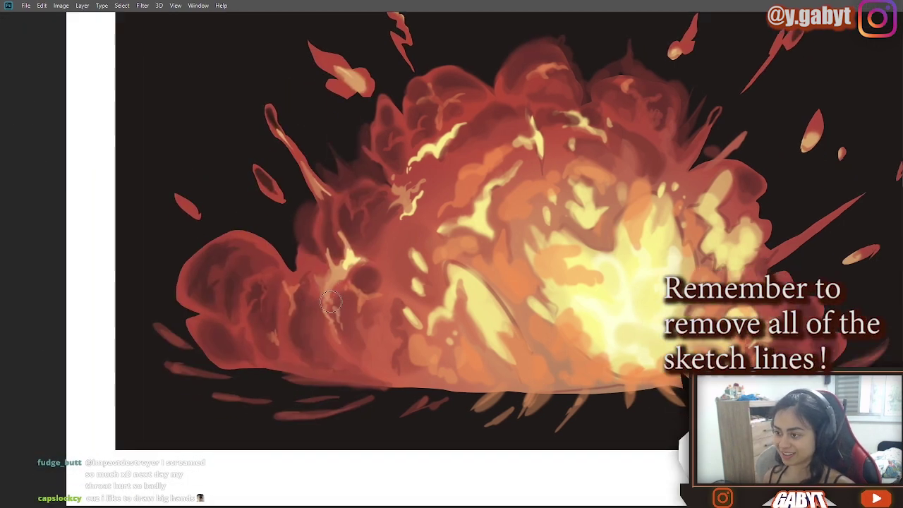
pyautogui.press('f')
pyautogui.moveTo(342, 313); pyautogui.dragTo(388, 311)
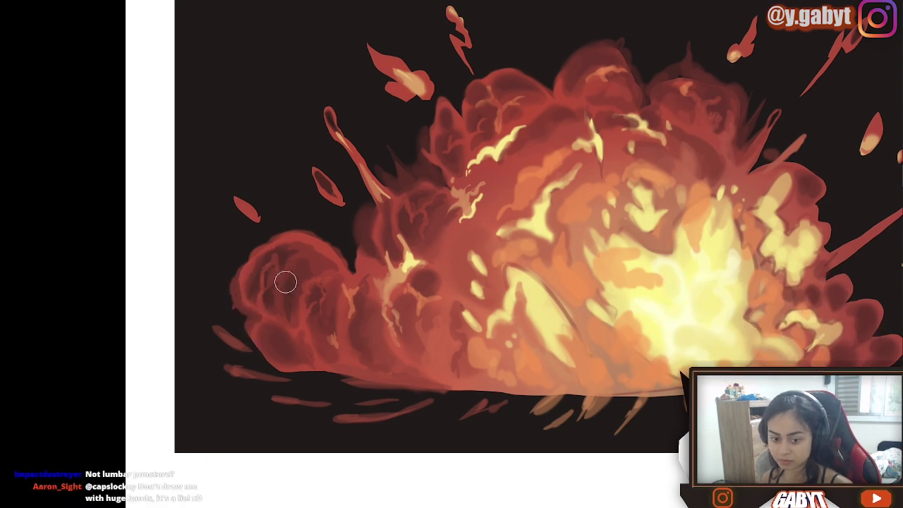
pyautogui.moveTo(313, 300); pyautogui.dragTo(187, 336)
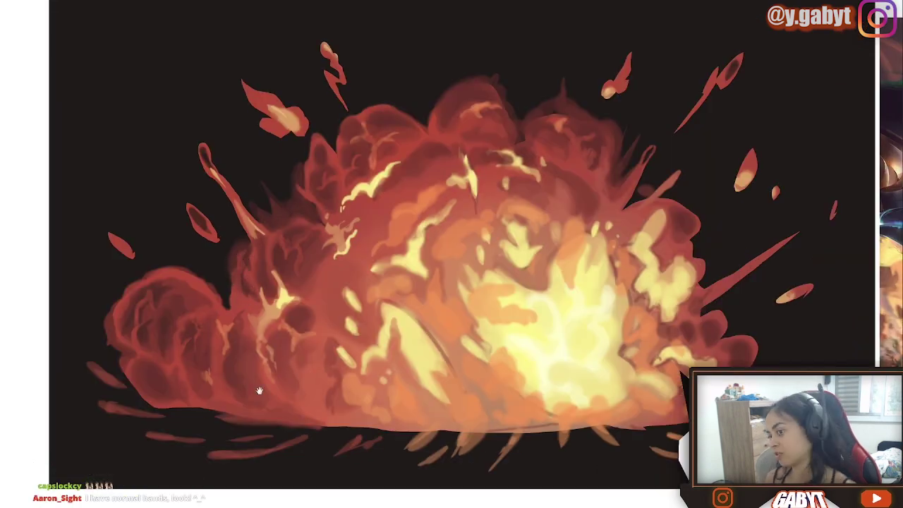
# Scatter small red ember specks around the flying debris and above the explosion's left lobe.
pyautogui.moveTo(258, 391); pyautogui.dragTo(138, 351)
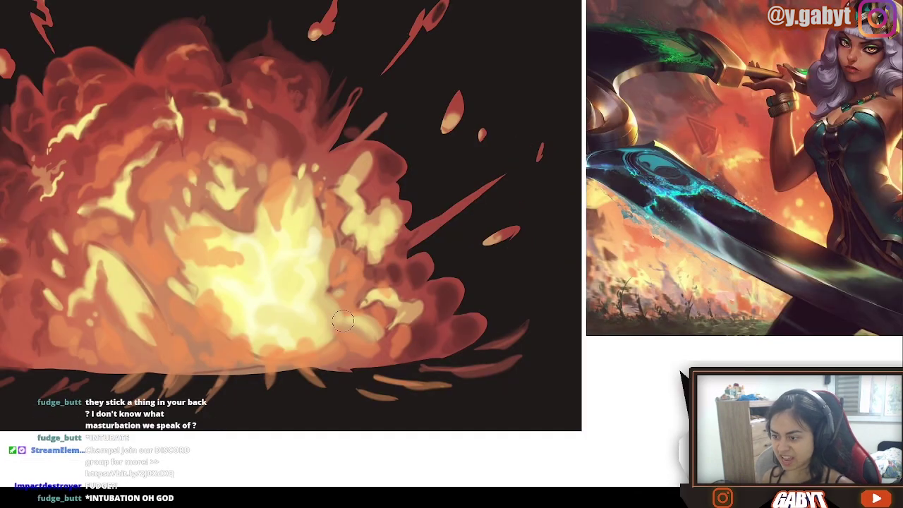
pyautogui.scroll(-6, 568, 259)
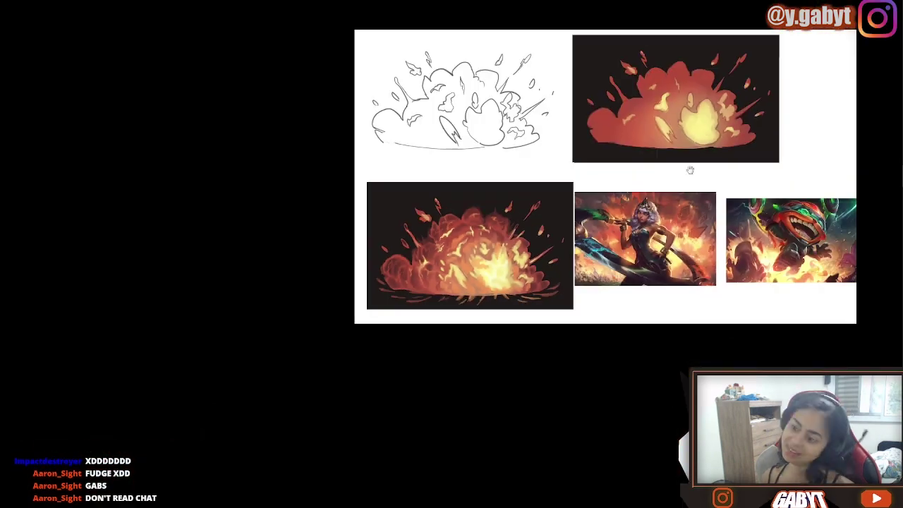
pyautogui.scroll(10, 409, 251)
pyautogui.moveTo(331, 234); pyautogui.dragTo(596, 215)
pyautogui.moveTo(382, 153); pyautogui.dragTo(302, 270)
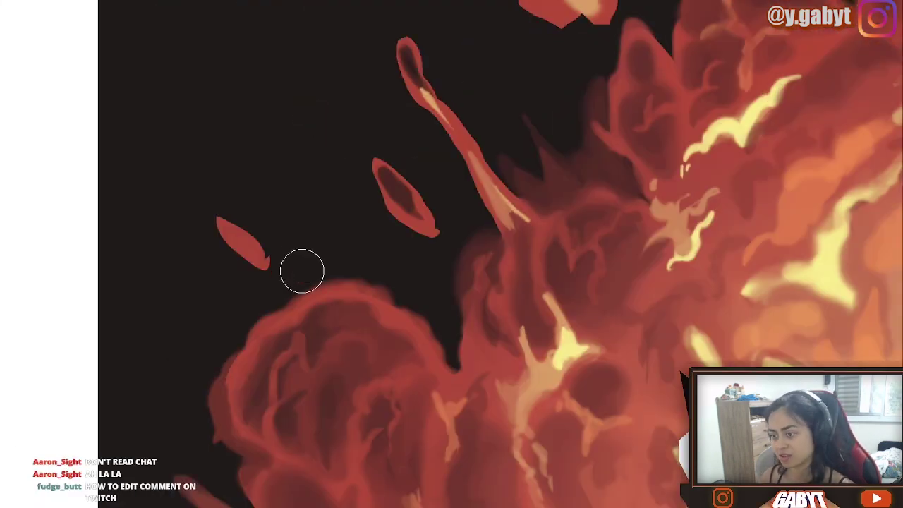
pyautogui.click(302, 266)
pyautogui.click(366, 242)
pyautogui.click(287, 172)
pyautogui.click(214, 343)
pyautogui.click(192, 297)
pyautogui.click(373, 129)
pyautogui.scroll(-5, 475, 158)
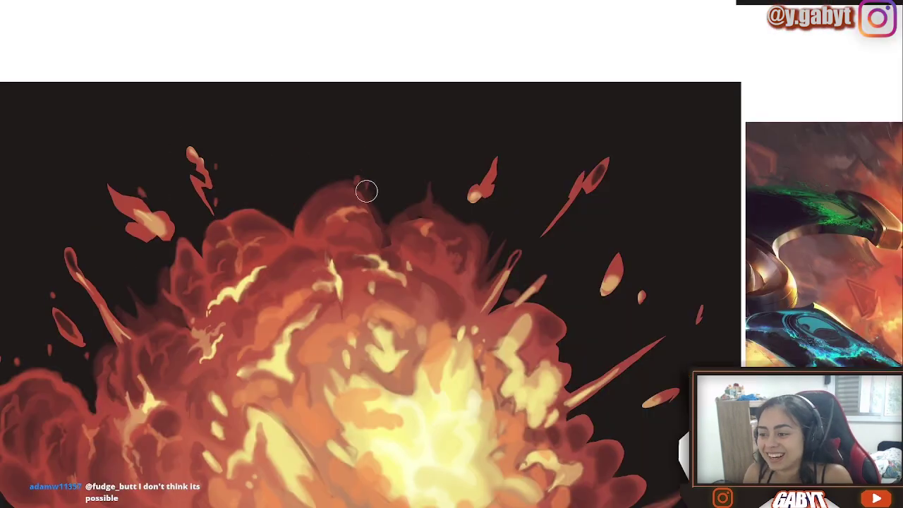
# Paint faint dark red smoke wisps and thin streaks rising behind the explosion's top lobes.
pyautogui.moveTo(339, 212); pyautogui.dragTo(385, 176)
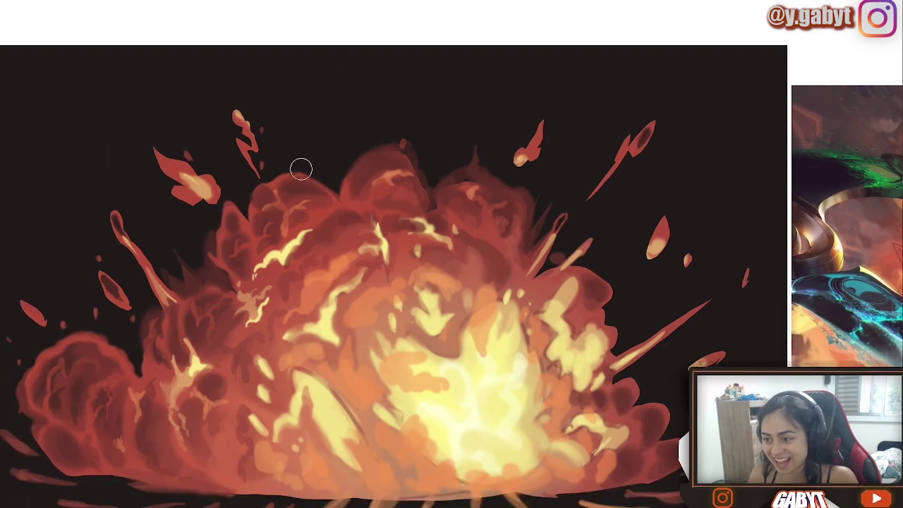
pyautogui.moveTo(298, 165); pyautogui.dragTo(294, 105)
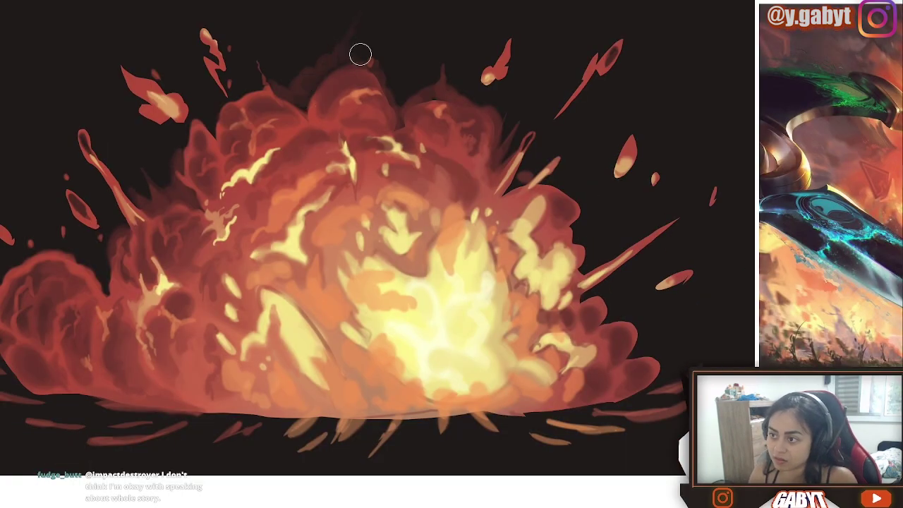
pyautogui.scroll(-3, 414, 178)
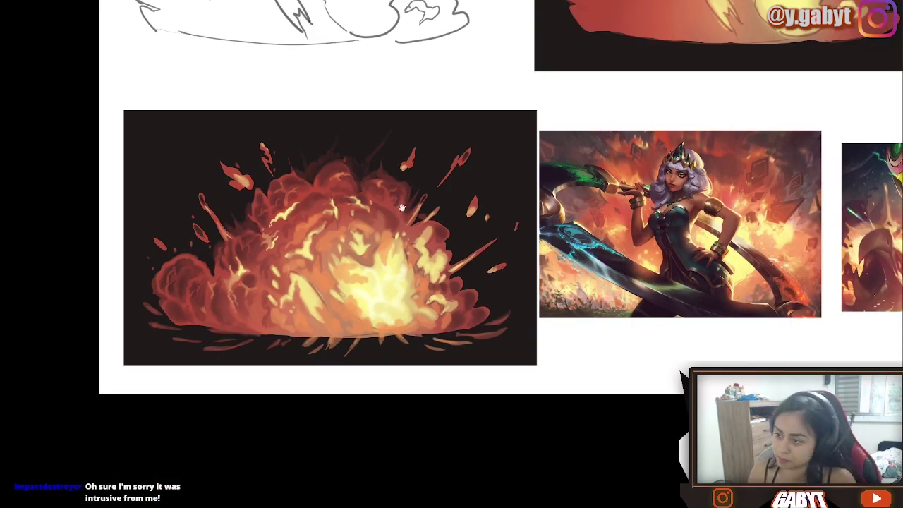
pyautogui.scroll(-3, 396, 164)
# Break up the orange and red areas left of the glowing core with ragged flame edges and sampled red shading.
pyautogui.scroll(6, 345, 204)
pyautogui.moveTo(411, 109); pyautogui.dragTo(396, 176)
pyautogui.moveTo(376, 187)
pyautogui.mouseDown()
pyautogui.moveTo(367, 177)
pyautogui.moveTo(302, 232)
pyautogui.mouseUp()
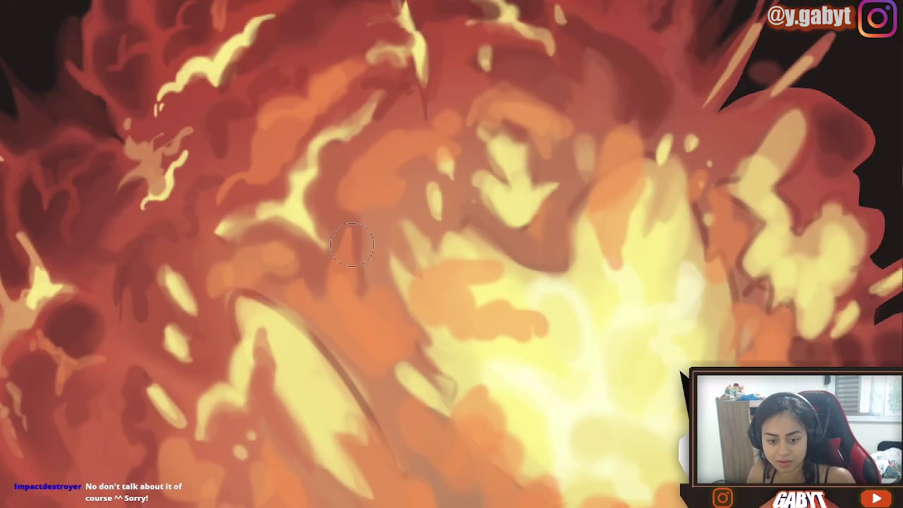
pyautogui.scroll(-3, 353, 251)
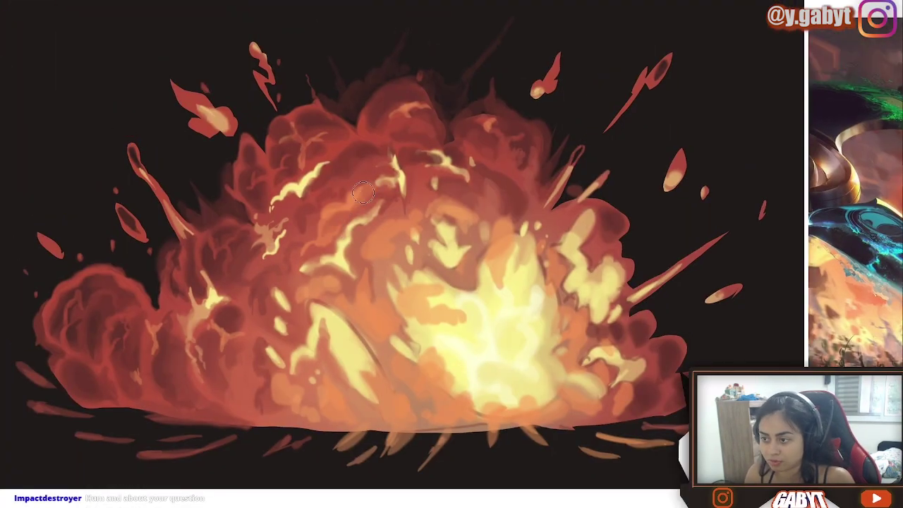
pyautogui.moveTo(316, 211); pyautogui.dragTo(376, 175)
pyautogui.keyDown('alt'); pyautogui.click(321, 272); pyautogui.keyUp('alt')
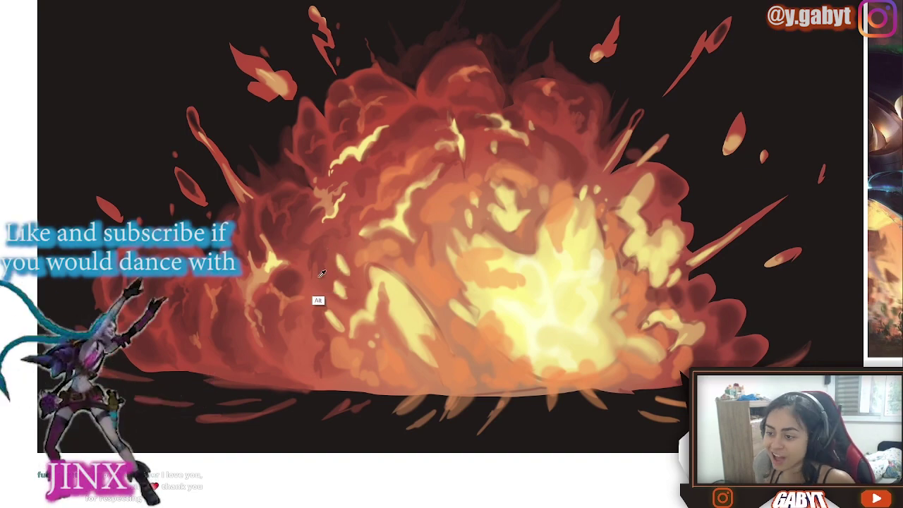
pyautogui.moveTo(328, 268); pyautogui.dragTo(309, 252)
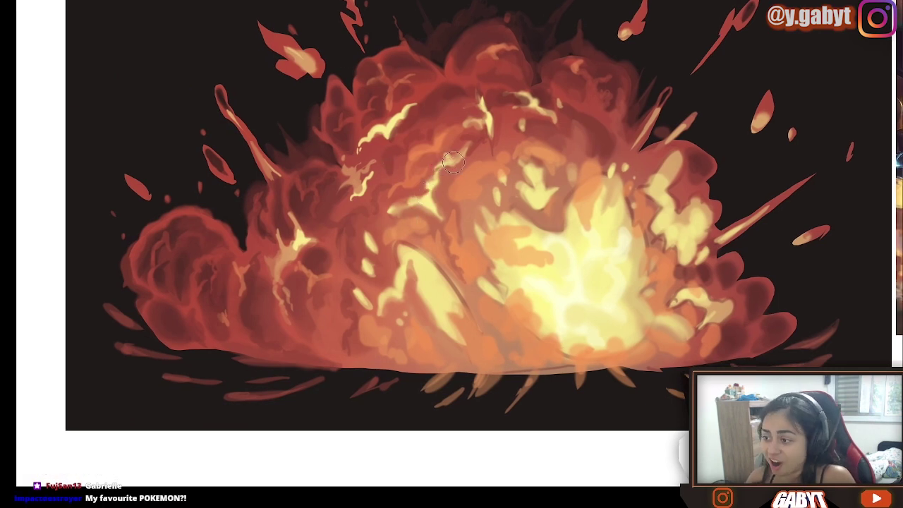
# Undo the last stroke on the far-left lobe's outer edge, sample its dark red and repaint the shading there.
pyautogui.press('alt')
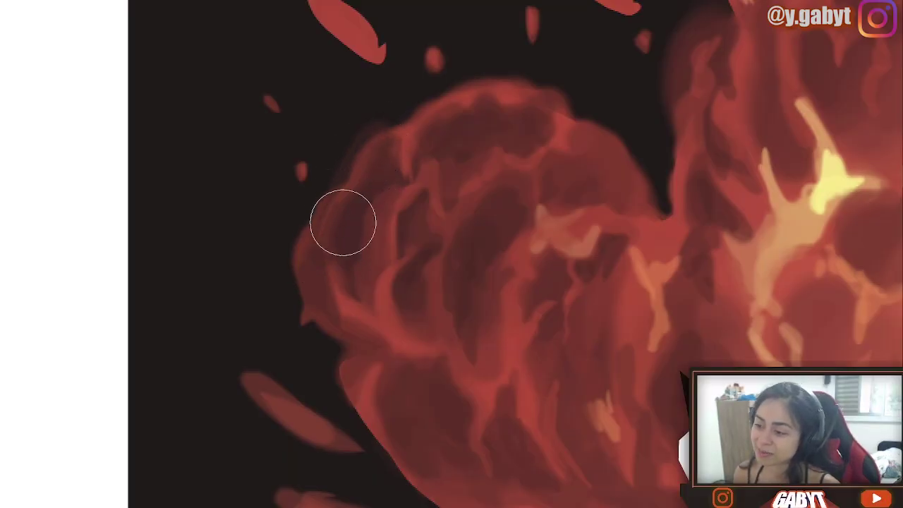
pyautogui.hotkey('ctrl', 'z')
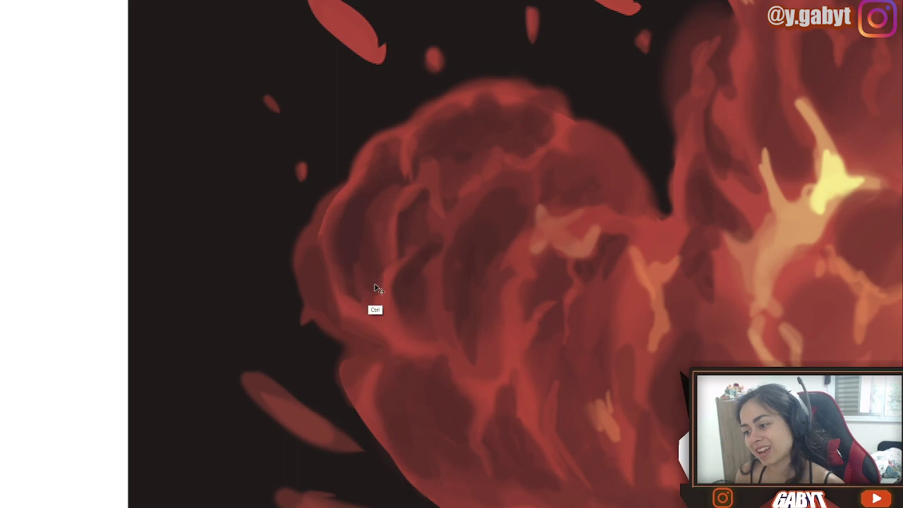
pyautogui.keyDown('alt'); pyautogui.click(361, 221); pyautogui.keyUp('alt')
pyautogui.moveTo(361, 218); pyautogui.dragTo(367, 215)
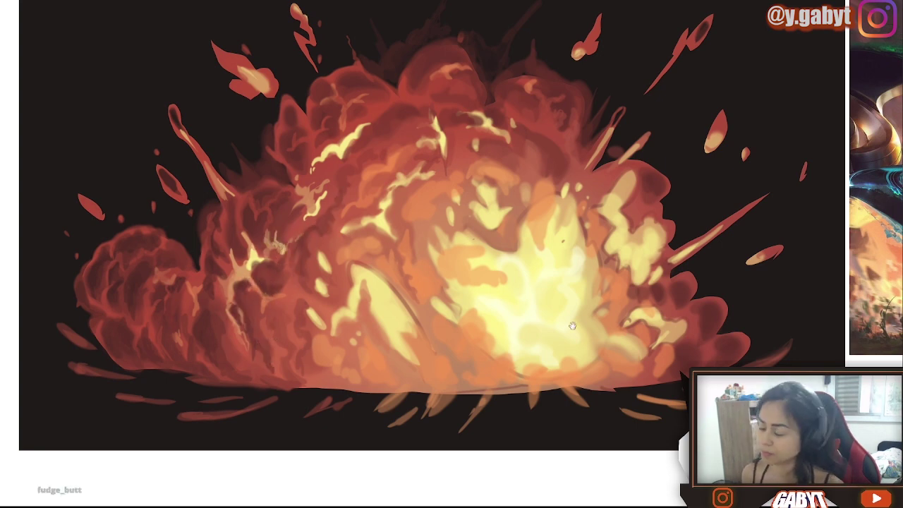
# Sample a dark red beside the right-hand yellow flame patch and paint a jagged, bumpy edge along its inner side.
pyautogui.moveTo(572, 325); pyautogui.dragTo(456, 327)
pyautogui.press('F5')
pyautogui.press('F5')
pyautogui.moveTo(514, 258)
pyautogui.mouseDown()
pyautogui.moveTo(521, 281)
pyautogui.moveTo(492, 256)
pyautogui.mouseUp()
pyautogui.moveTo(360, 167); pyautogui.dragTo(332, 143)
pyautogui.keyDown('alt'); pyautogui.click(477, 246); pyautogui.keyUp('alt')
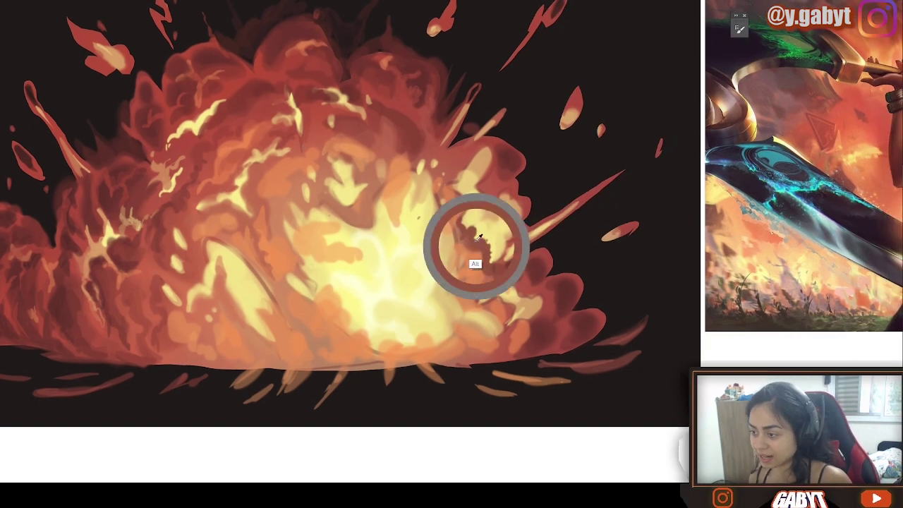
pyautogui.moveTo(473, 241); pyautogui.dragTo(458, 211)
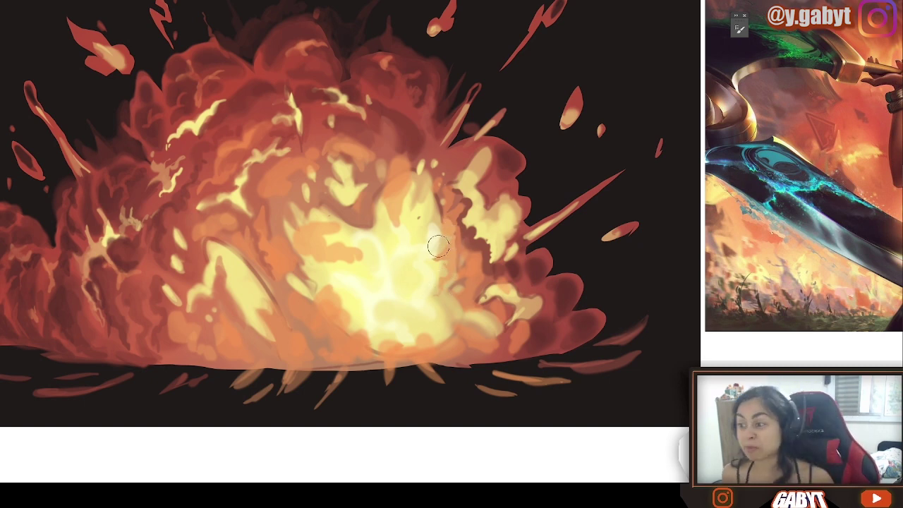
# Paint orange flame shapes across the glowing core and dark red shading around the lower right flame.
pyautogui.moveTo(350, 218)
pyautogui.mouseDown()
pyautogui.moveTo(344, 236)
pyautogui.moveTo(331, 221)
pyautogui.mouseUp()
pyautogui.rightClick(274, 234)
pyautogui.click(411, 269)
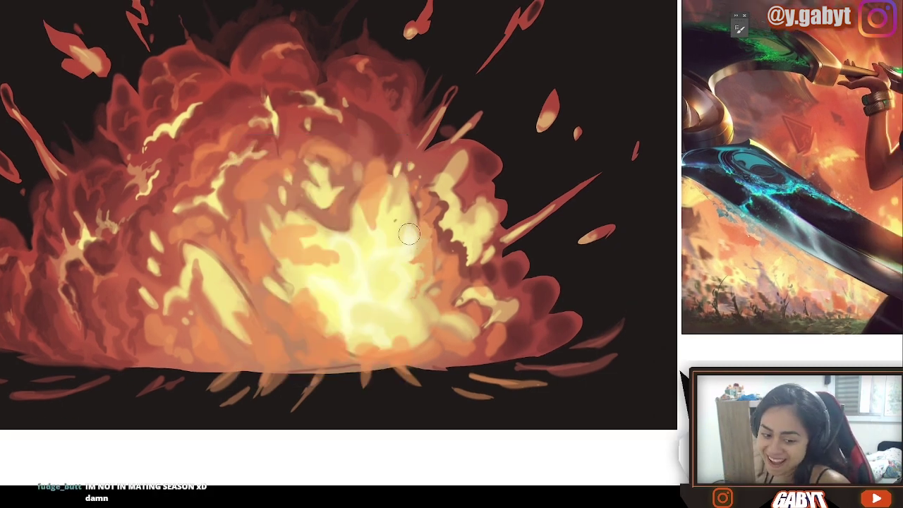
pyautogui.moveTo(436, 199); pyautogui.dragTo(435, 237)
pyautogui.press('alt')
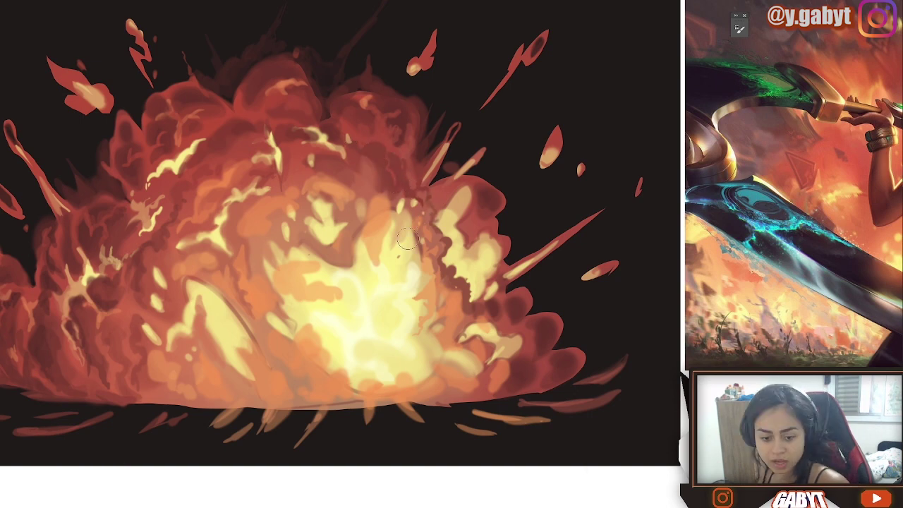
pyautogui.moveTo(600, 139); pyautogui.dragTo(749, 171)
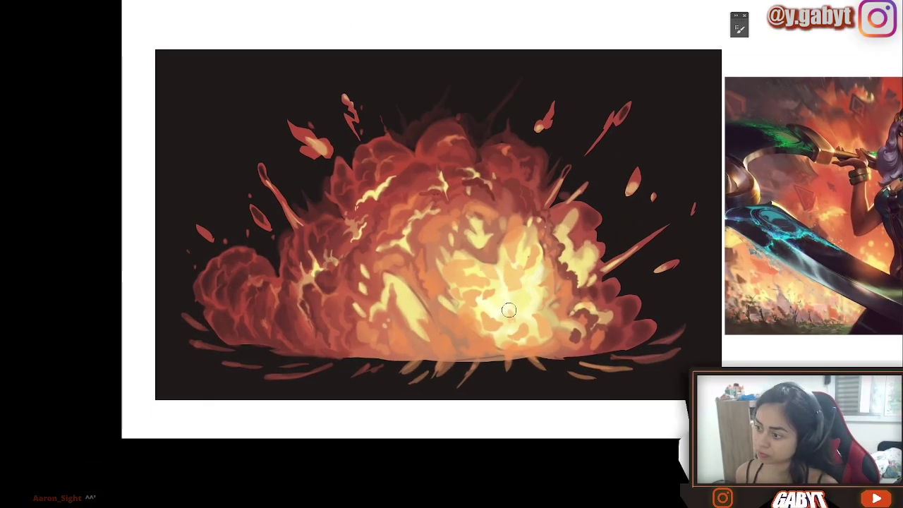
# Restore the hidden interface, zoom out to the whole canvas and move the reference images up over the sketch.
pyautogui.press('Tab')
pyautogui.hotkey('ctrl', '-')
pyautogui.hotkey('ctrl', '-')
pyautogui.hotkey('ctrl', '-')
pyautogui.moveTo(534, 376); pyautogui.dragTo(272, 179)
# Duplicate the base copy and Layer 19 copy layers together and place the copies beside the painted explosion.
pyautogui.click(818, 248)
pyautogui.click(764, 249)
pyautogui.click(764, 249)
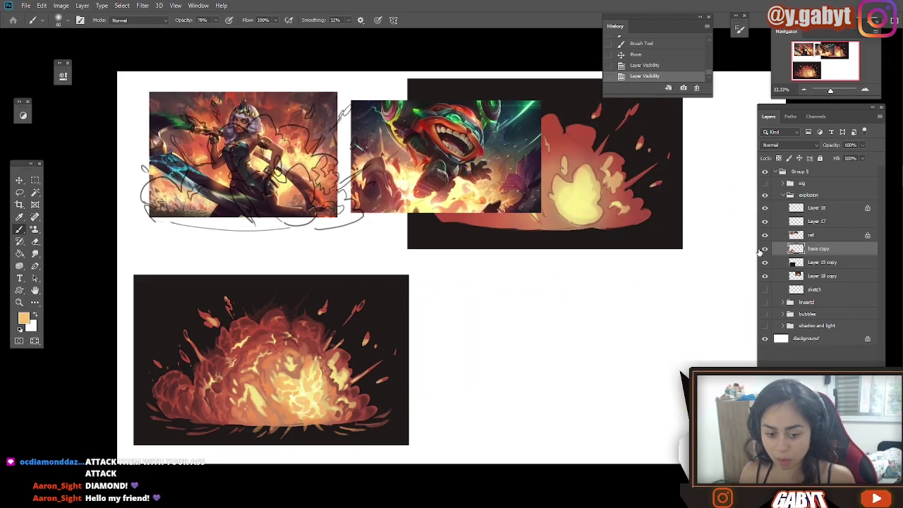
pyautogui.click(765, 261)
pyautogui.click(764, 262)
pyautogui.keyDown('ctrl'); pyautogui.click(822, 263); pyautogui.keyUp('ctrl')
pyautogui.hotkey('ctrl', 'j')
pyautogui.hotkey('ctrl', 't')
pyautogui.moveTo(288, 338); pyautogui.dragTo(580, 338)
pyautogui.press('Return')
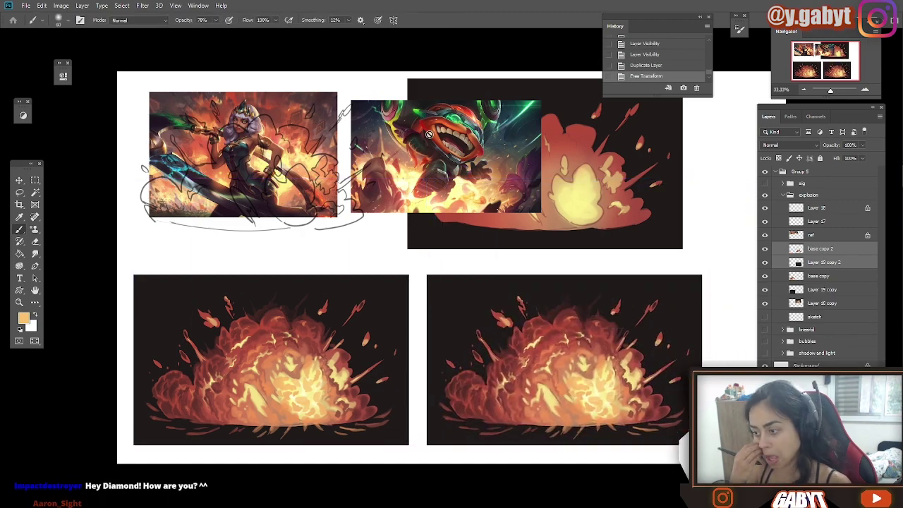
# Hide the ref layer, collapse the history and compare the sketch, flat-colour and rendered explosions.
pyautogui.click(765, 235)
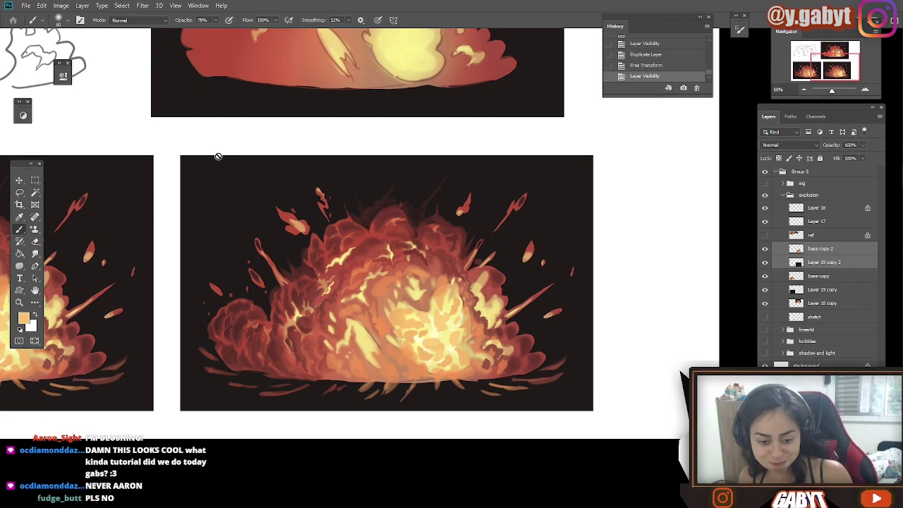
pyautogui.moveTo(384, 165); pyautogui.dragTo(589, 317)
pyautogui.click(700, 17)
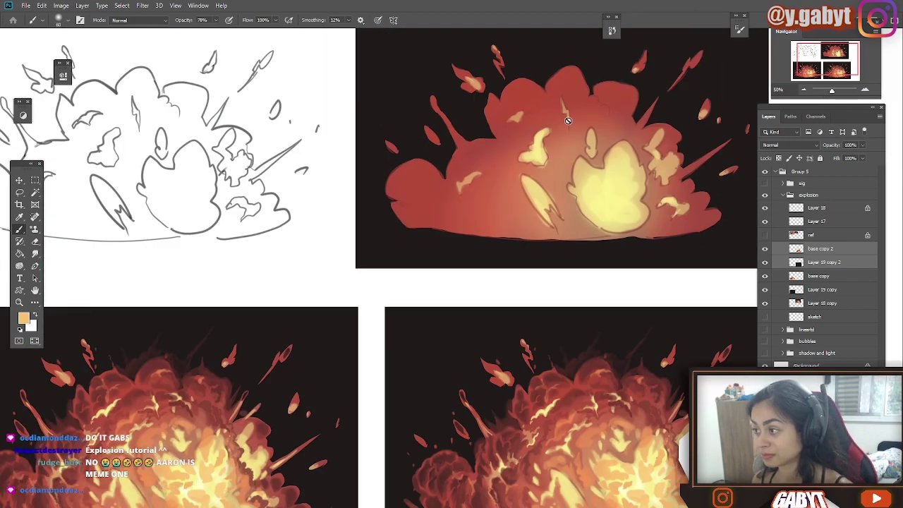
pyautogui.moveTo(329, 337); pyautogui.dragTo(348, 237)
pyautogui.moveTo(303, 324); pyautogui.dragTo(263, 315)
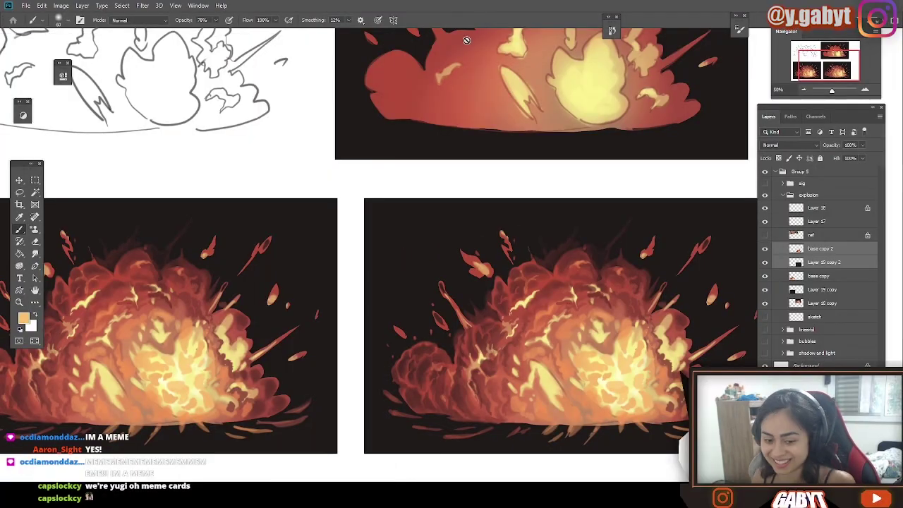
# Merge the base copy 2 layer with Layer 19 copy 2 so the duplicated explosion is one layer.
pyautogui.moveTo(729, 174)
pyautogui.mouseDown()
pyautogui.moveTo(553, 117)
pyautogui.moveTo(599, 120)
pyautogui.mouseUp()
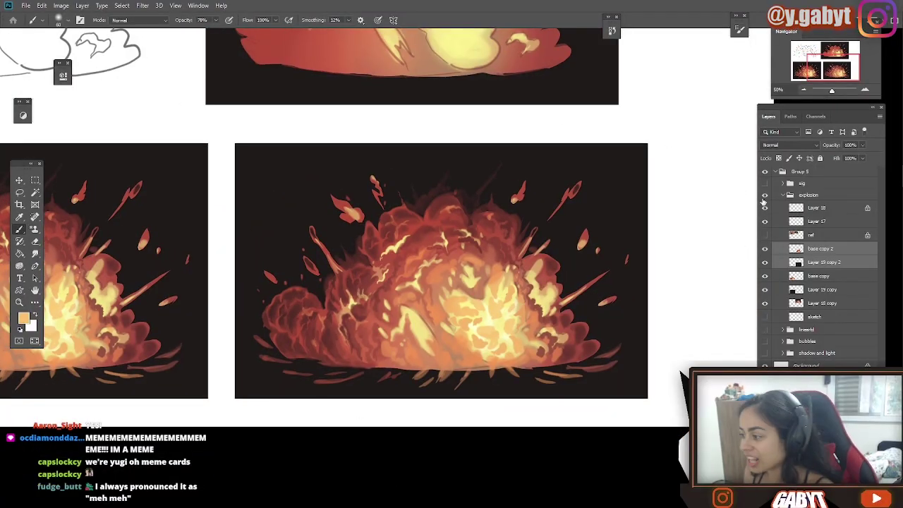
pyautogui.click(821, 249)
pyautogui.hotkey('ctrl', 'e')
pyautogui.moveTo(624, 199); pyautogui.dragTo(734, 205)
pyautogui.hotkey('ctrl', 'z')
# Merge base copy, Layer 19 copy and Layer 18 copy into a single layer.
pyautogui.click(815, 277)
pyautogui.click(814, 290)
pyautogui.keyDown('shift'); pyautogui.click(818, 262); pyautogui.keyUp('shift')
pyautogui.hotkey('ctrl', 'e')
pyautogui.moveTo(524, 296); pyautogui.dragTo(534, 314)
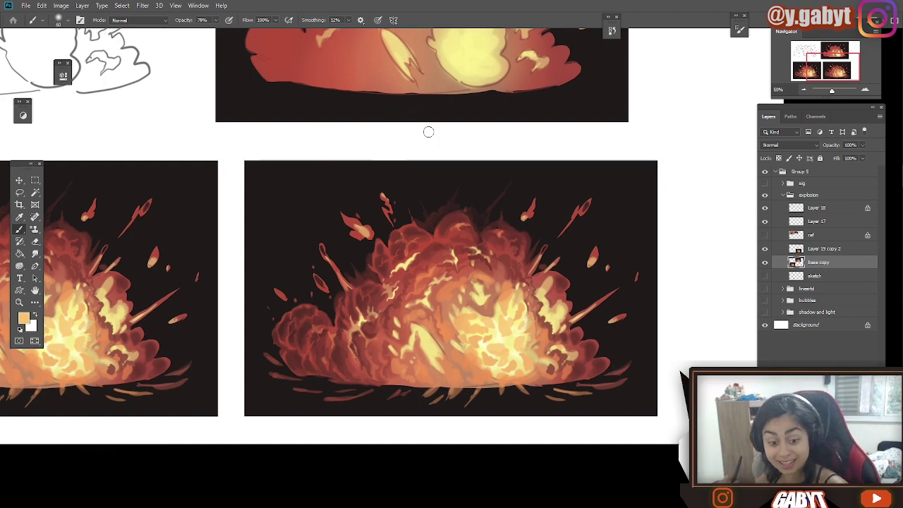
# Smudge the lower-left ground edge of the duplicated explosion on Layer 19 copy 2 into soft outward streaks.
pyautogui.hotkey('ctrl', '+')
pyautogui.moveTo(369, 334); pyautogui.dragTo(357, 277)
pyautogui.click(813, 249)
pyautogui.hotkey('ctrl', '+')
pyautogui.click(34, 253)
pyautogui.moveTo(282, 413); pyautogui.dragTo(451, 302)
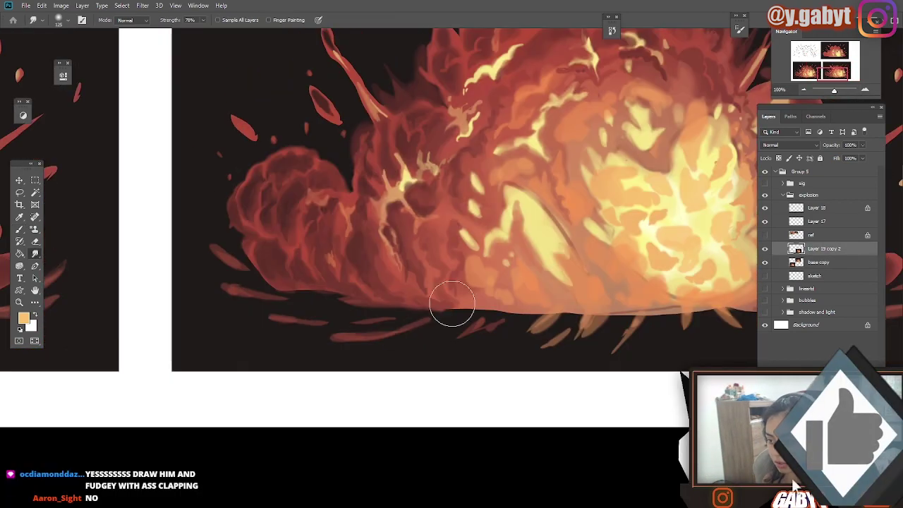
pyautogui.moveTo(410, 279); pyautogui.dragTo(361, 269)
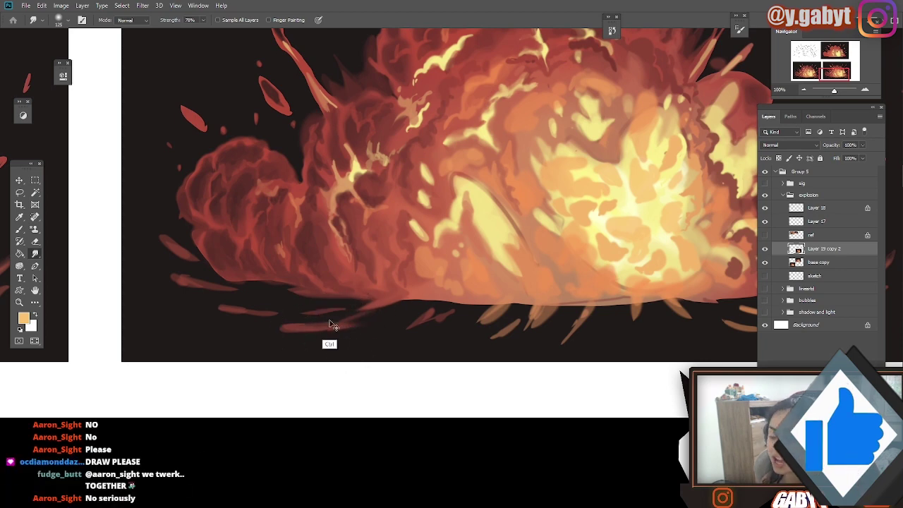
pyautogui.moveTo(290, 312); pyautogui.dragTo(245, 298)
pyautogui.moveTo(185, 269); pyautogui.dragTo(129, 296)
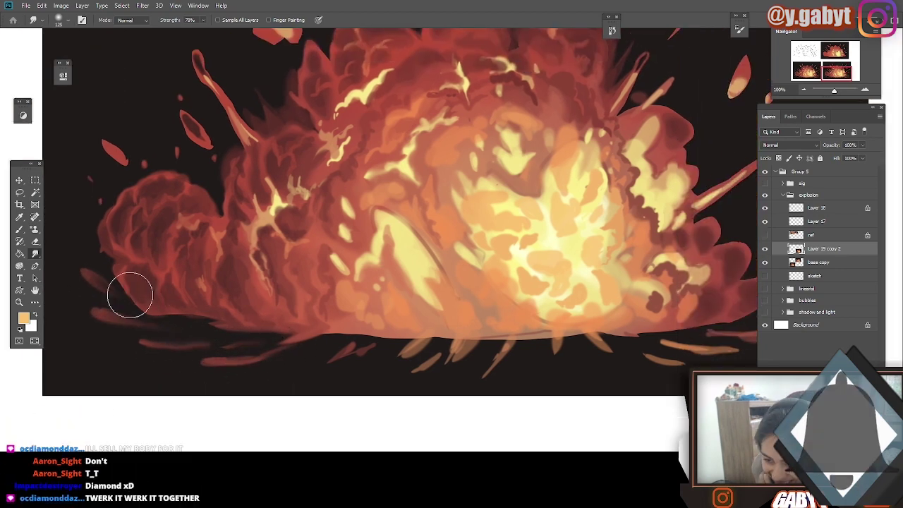
pyautogui.moveTo(323, 332)
pyautogui.mouseDown()
pyautogui.moveTo(356, 362)
pyautogui.moveTo(418, 337)
pyautogui.moveTo(439, 343)
pyautogui.mouseUp()
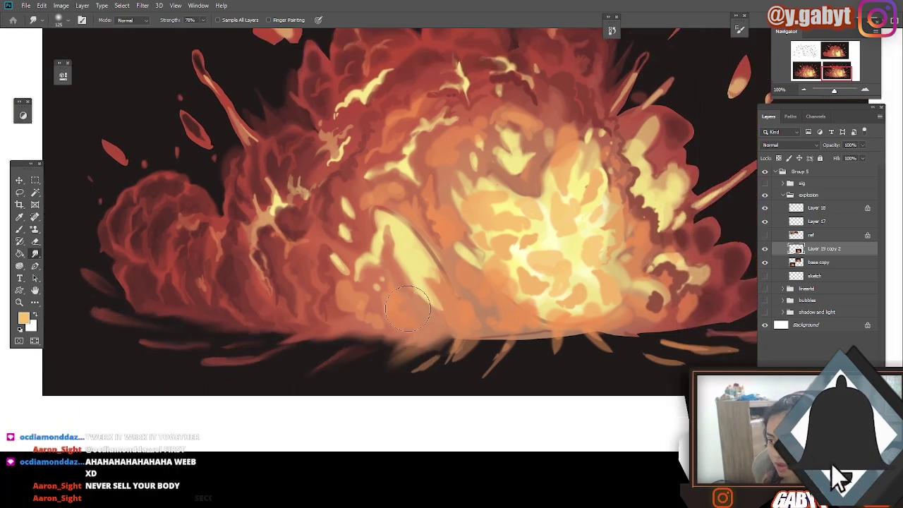
# Smudge the outer edges of the upper right flame lobe and the left smoke cloud into pointed wisps.
pyautogui.hscroll(5, 351, 339)
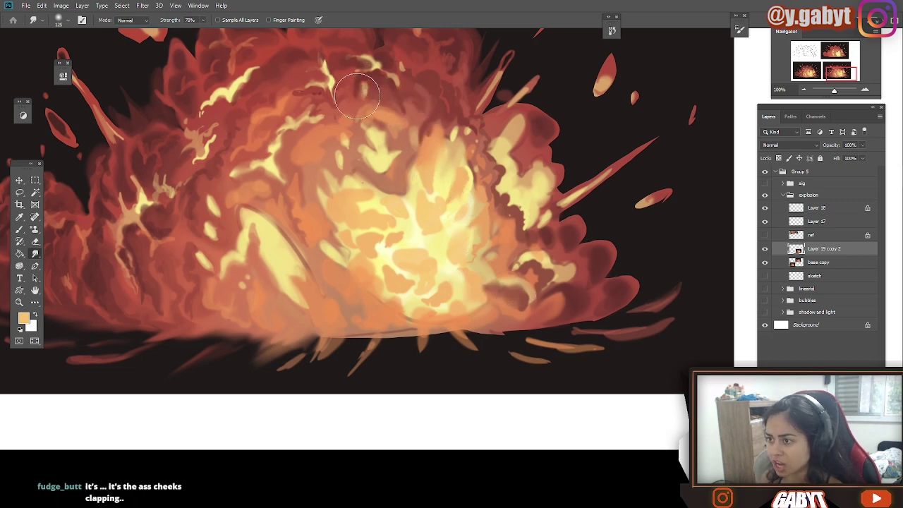
pyautogui.moveTo(571, 211)
pyautogui.mouseDown()
pyautogui.moveTo(425, 283)
pyautogui.moveTo(501, 227)
pyautogui.mouseUp()
pyautogui.hotkey('ctrl', 'z')
pyautogui.moveTo(448, 250)
pyautogui.mouseDown()
pyautogui.moveTo(483, 226)
pyautogui.moveTo(473, 224)
pyautogui.mouseUp()
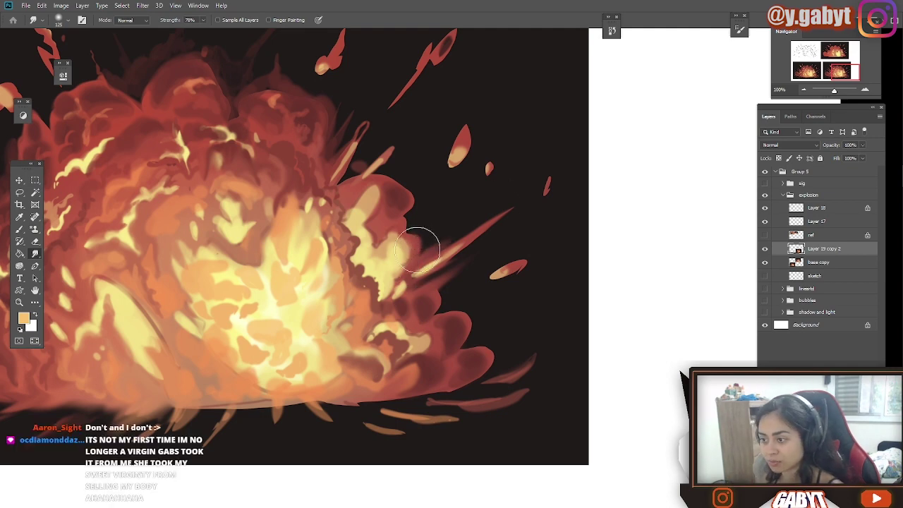
pyautogui.moveTo(405, 200); pyautogui.dragTo(422, 188)
pyautogui.moveTo(235, 102)
pyautogui.mouseDown()
pyautogui.moveTo(565, 162)
pyautogui.moveTo(585, 156)
pyautogui.mouseUp()
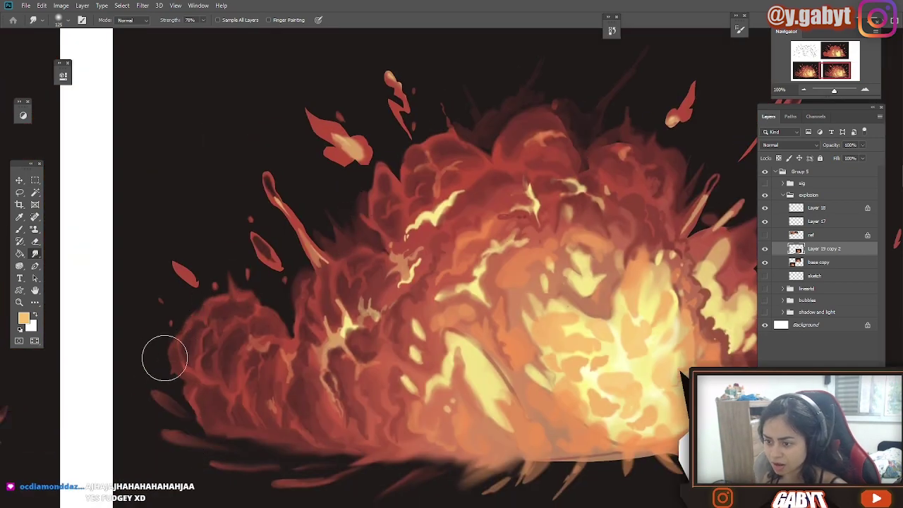
pyautogui.scroll(-5, 155, 317)
pyautogui.moveTo(229, 415); pyautogui.dragTo(3, 470)
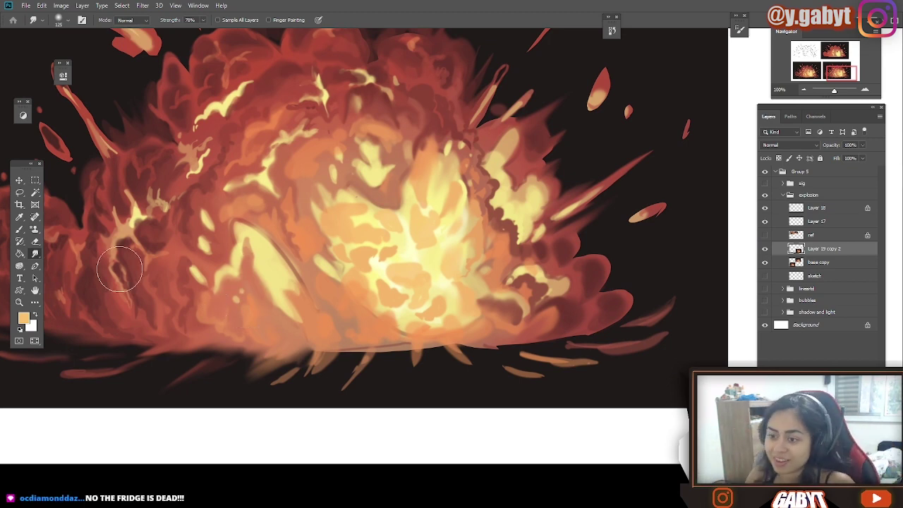
# Smudge the left smoke folds and the upper right smoke outline outward into soft spikes.
pyautogui.moveTo(160, 248); pyautogui.dragTo(267, 230)
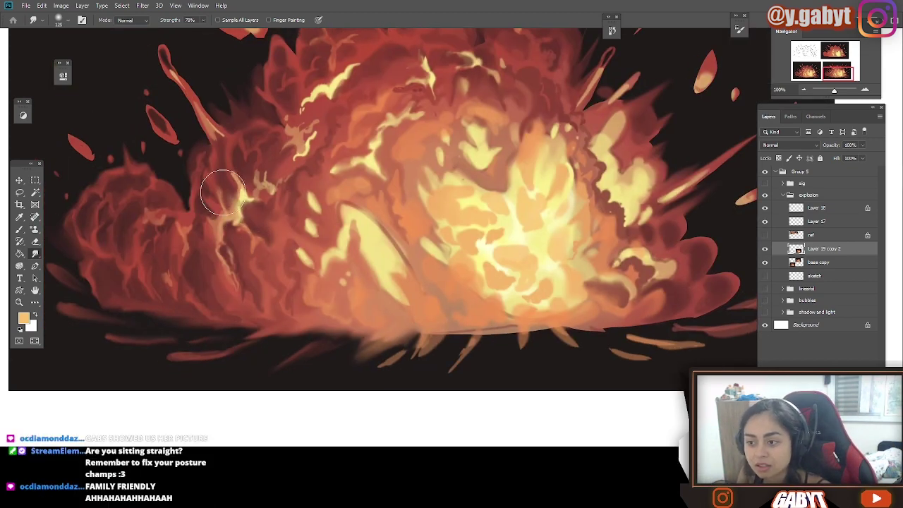
pyautogui.moveTo(223, 192)
pyautogui.mouseDown()
pyautogui.moveTo(291, 158)
pyautogui.moveTo(321, 98)
pyautogui.mouseUp()
pyautogui.moveTo(392, 174); pyautogui.dragTo(301, 180)
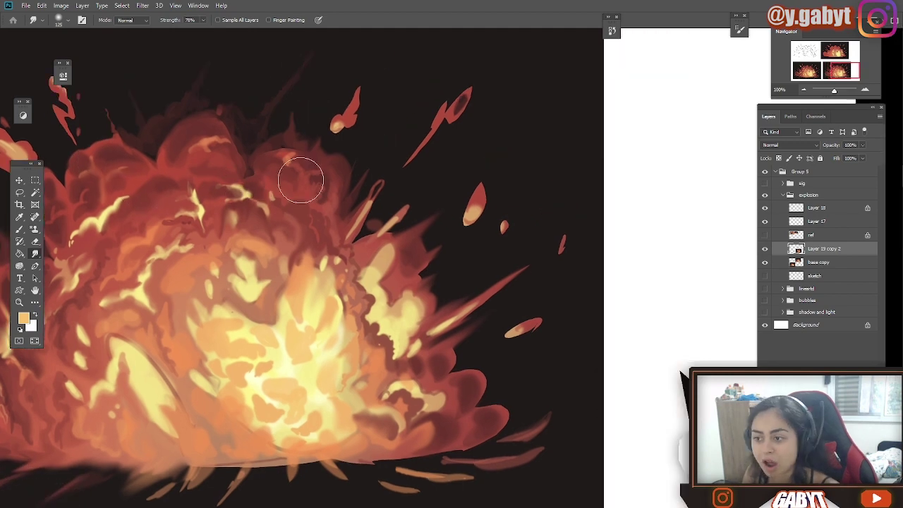
pyautogui.moveTo(336, 300); pyautogui.dragTo(304, 314)
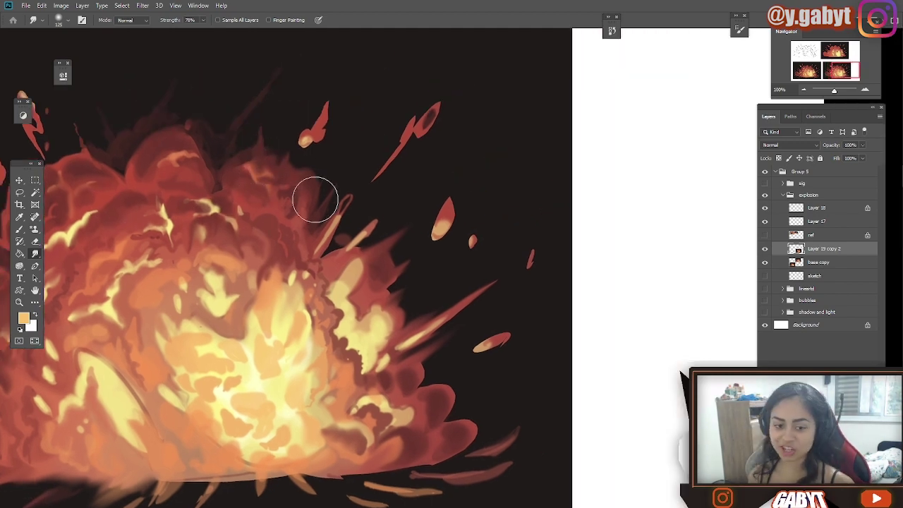
pyautogui.scroll(-5, 316, 200)
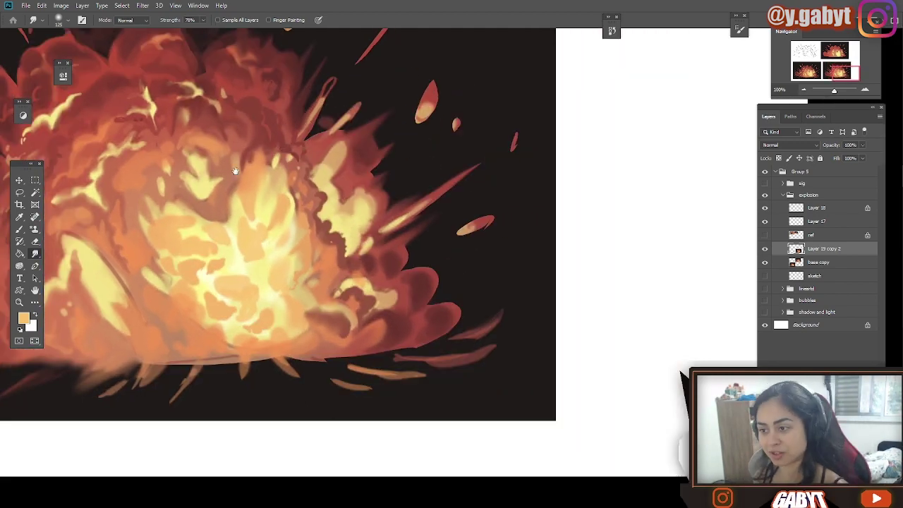
# Smudge the yellow flames on the explosion's right side and streak the nearby flying embers outward.
pyautogui.moveTo(236, 171); pyautogui.dragTo(325, 162)
pyautogui.moveTo(417, 157); pyautogui.dragTo(269, 217)
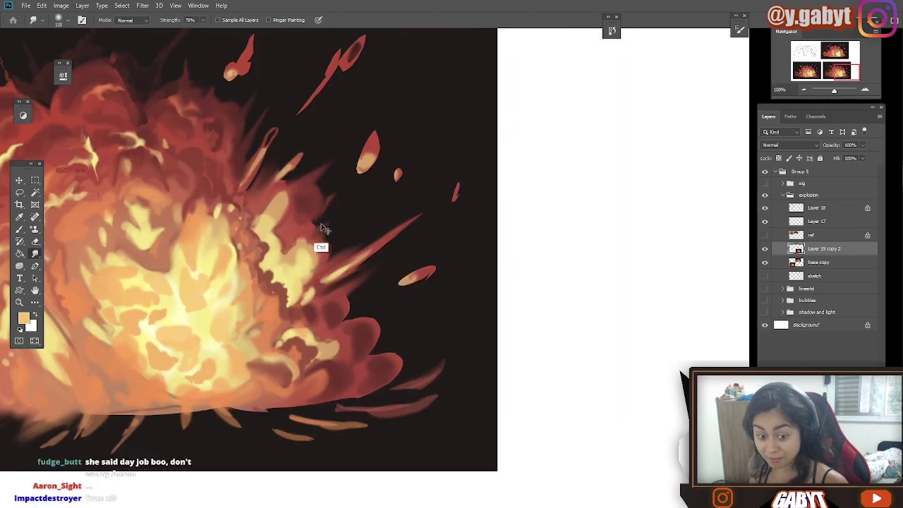
pyautogui.hscroll(-2, 359, 190)
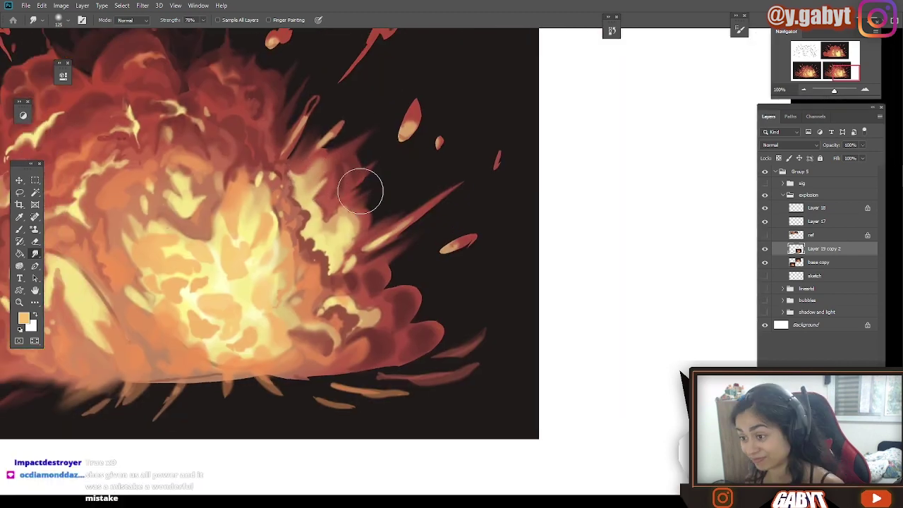
pyautogui.hscroll(-2, 383, 208)
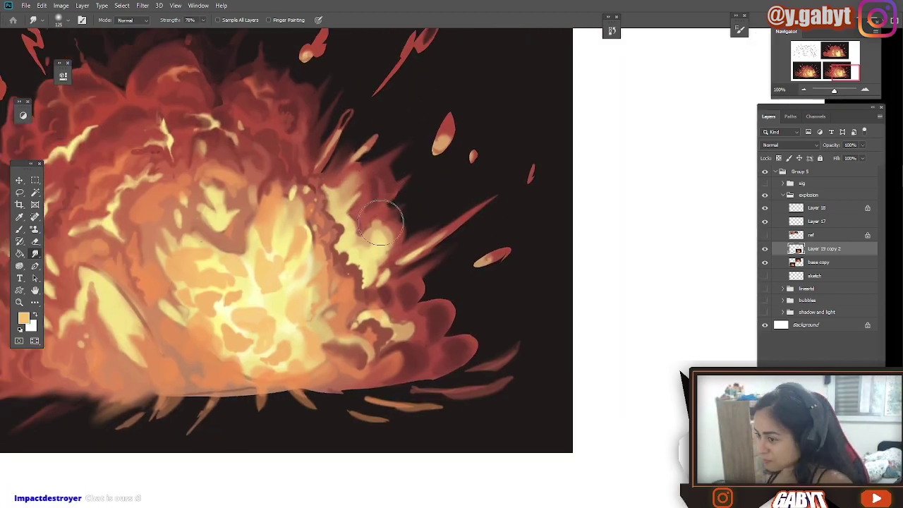
pyautogui.hscroll(5, 381, 224)
pyautogui.scroll(3, 355, 166)
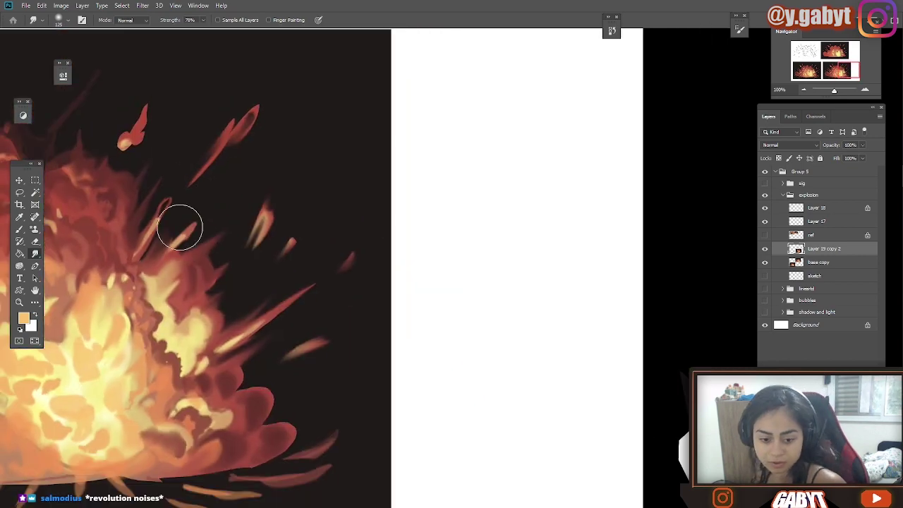
pyautogui.hscroll(-5, 338, 219)
pyautogui.scroll(-4, 466, 225)
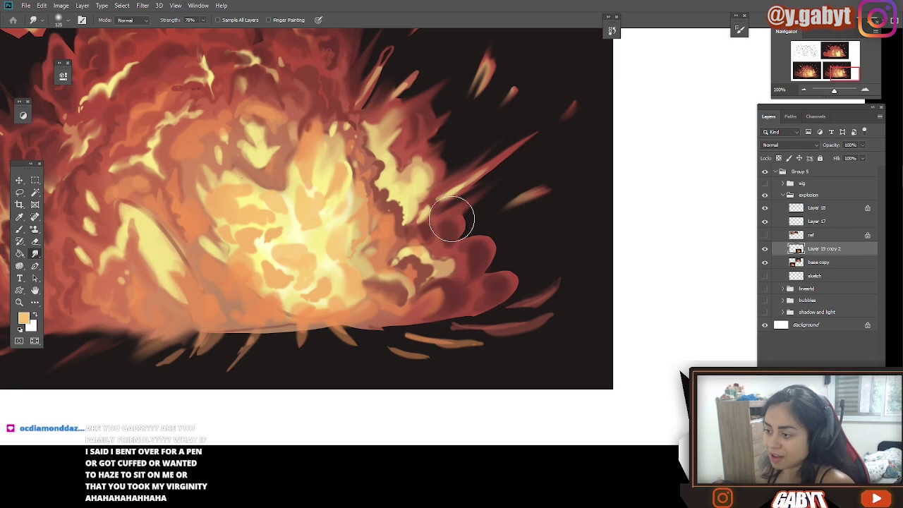
# Smudge the rounded lower right smoke lobes and the flames beneath the core into jagged outward points.
pyautogui.moveTo(477, 265)
pyautogui.mouseDown()
pyautogui.moveTo(452, 253)
pyautogui.moveTo(479, 196)
pyautogui.mouseUp()
pyautogui.moveTo(512, 225); pyautogui.dragTo(438, 202)
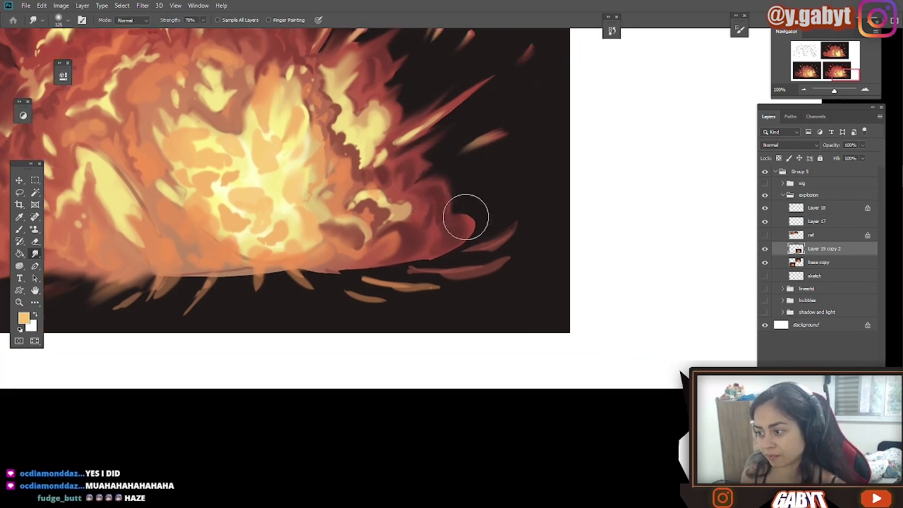
pyautogui.scroll(1, 323, 298)
pyautogui.hscroll(-1, 323, 298)
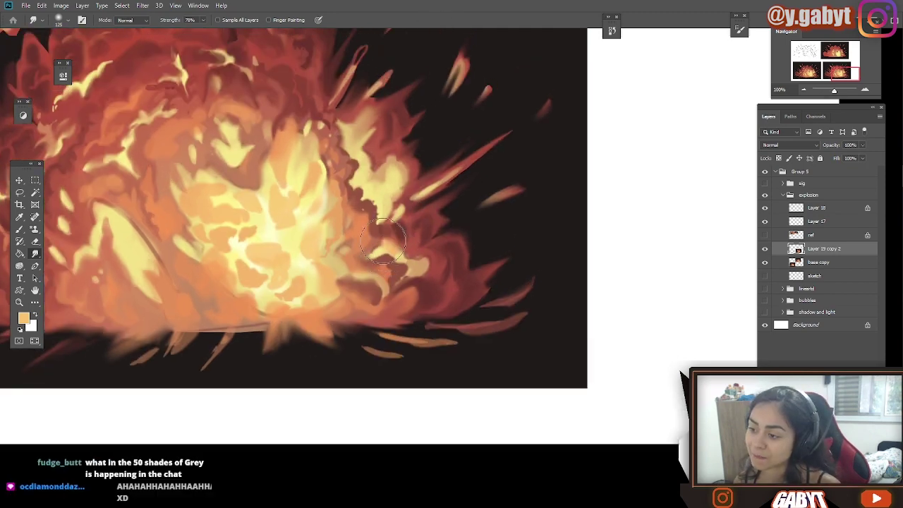
pyautogui.scroll(-1, 243, 240)
pyautogui.scroll(2, 245, 249)
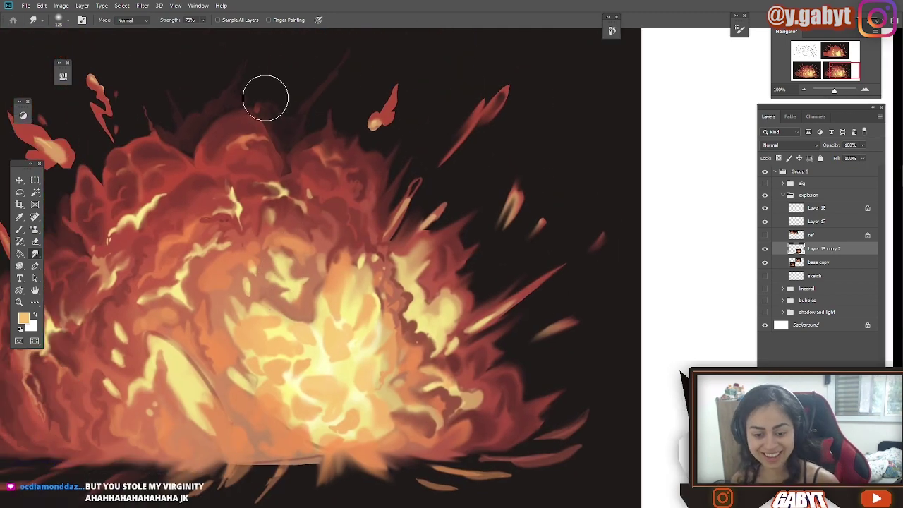
# Soften the inner smoke folds and yellow highlights across the explosion's body with the Smudge tool.
pyautogui.scroll(-2, 414, 161)
pyautogui.moveTo(425, 187); pyautogui.dragTo(558, 167)
pyautogui.moveTo(357, 148); pyautogui.dragTo(506, 185)
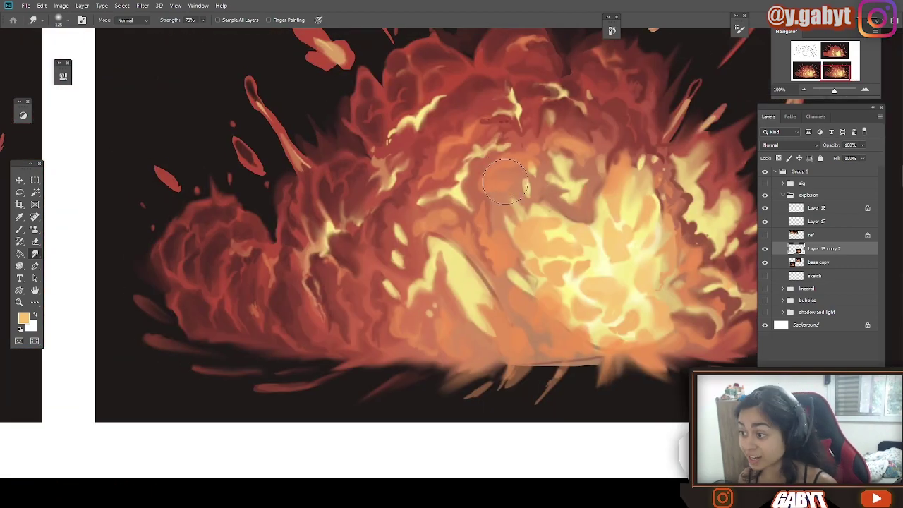
pyautogui.moveTo(544, 118); pyautogui.dragTo(505, 161)
pyautogui.moveTo(316, 377); pyautogui.dragTo(297, 277)
pyautogui.scroll(-1, 296, 276)
pyautogui.scroll(1, 409, 302)
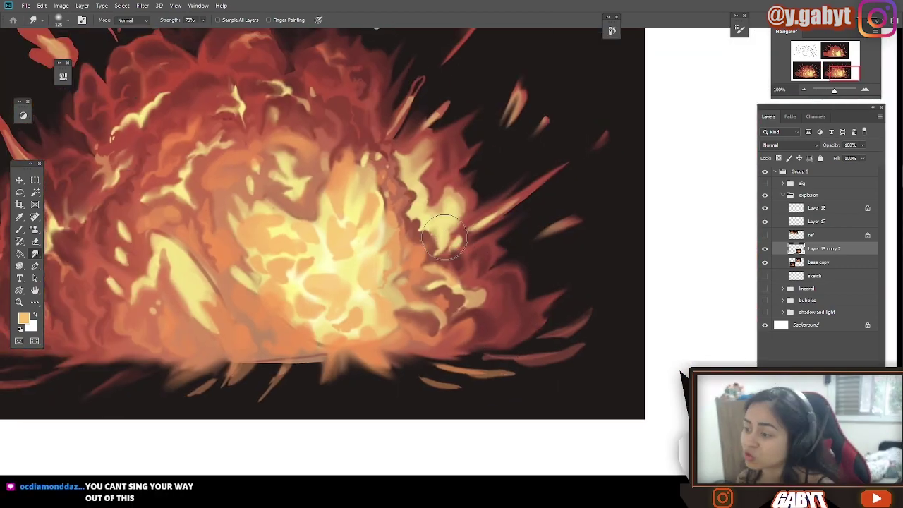
pyautogui.scroll(1, 476, 207)
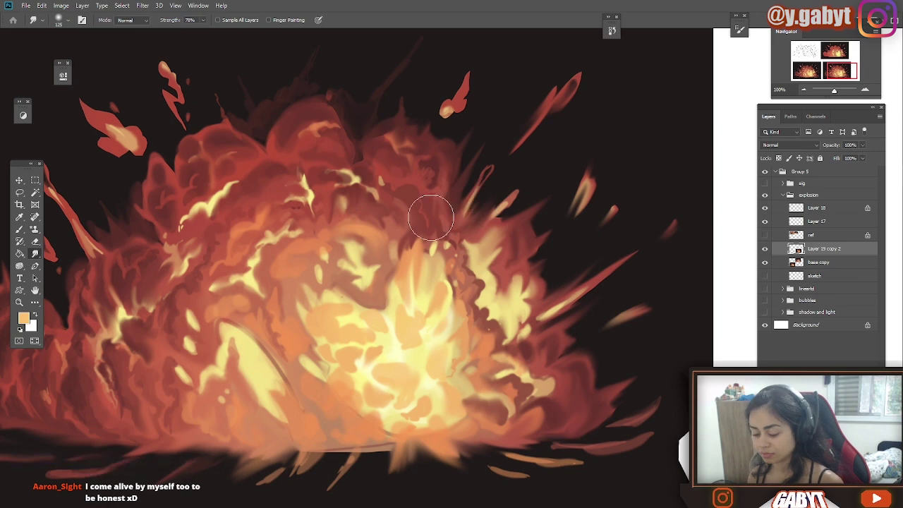
pyautogui.scroll(1, 486, 172)
# Smudge the embers above and to the left of the explosion into motion streaks at 67% strength.
pyautogui.moveTo(352, 185); pyautogui.dragTo(379, 155)
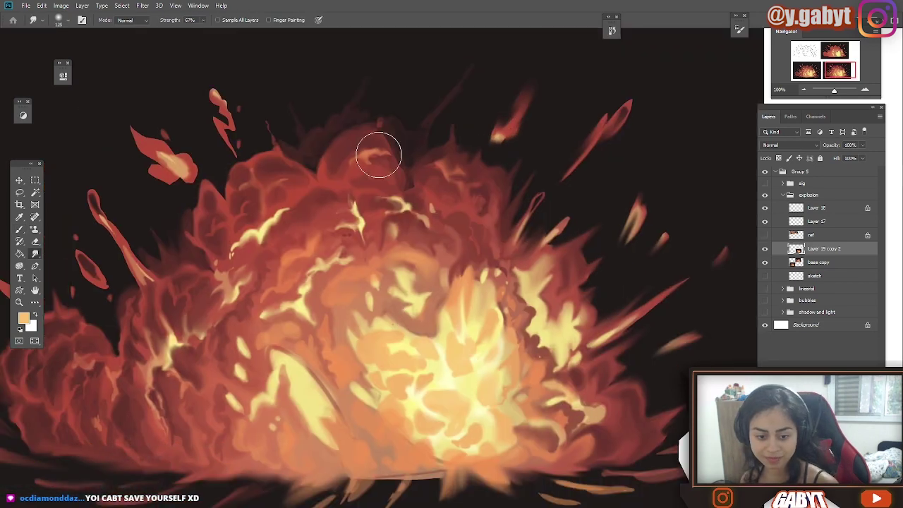
pyautogui.press('b')
pyautogui.moveTo(171, 134); pyautogui.dragTo(300, 166)
pyautogui.press('r')
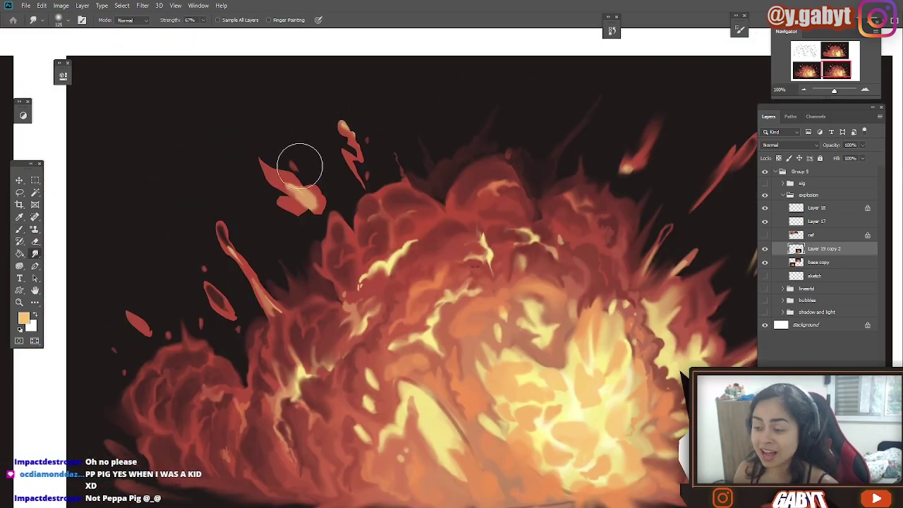
pyautogui.moveTo(257, 282); pyautogui.dragTo(220, 252)
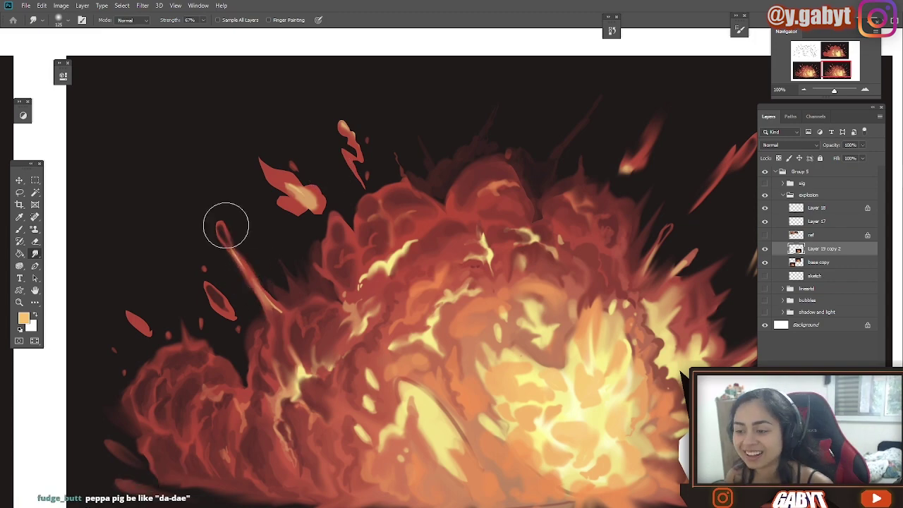
pyautogui.moveTo(229, 312); pyautogui.dragTo(205, 277)
pyautogui.moveTo(342, 188); pyautogui.dragTo(353, 134)
pyautogui.scroll(-8, 353, 134)
pyautogui.scroll(7, 308, 188)
pyautogui.moveTo(307, 188); pyautogui.dragTo(332, 219)
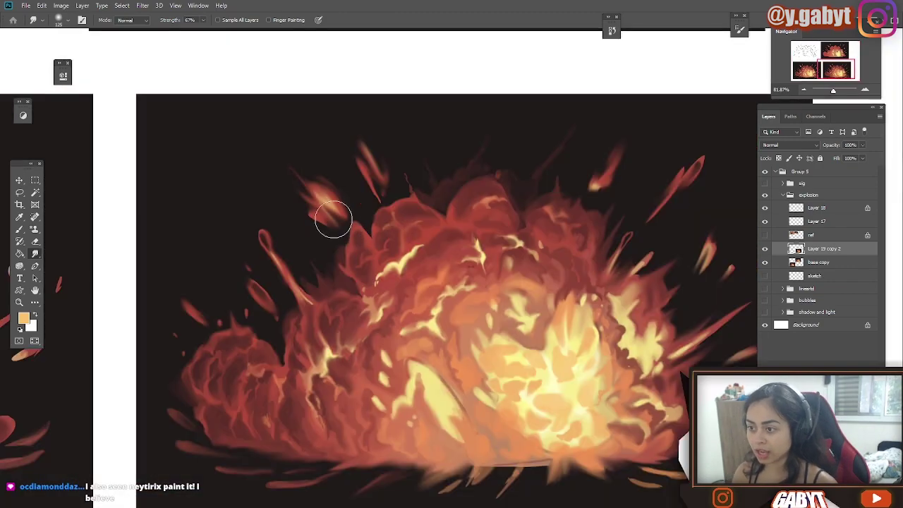
# Smudge the upper smoke highlights and the remaining hard ground line beneath the core into soft flame tips.
pyautogui.moveTo(667, 250); pyautogui.dragTo(419, 270)
pyautogui.moveTo(348, 281); pyautogui.dragTo(628, 179)
pyautogui.press('b')
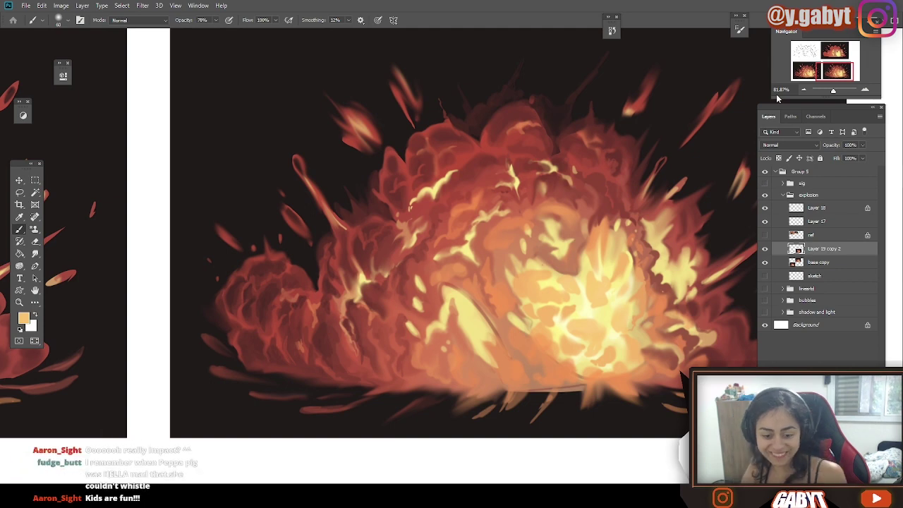
pyautogui.moveTo(515, 182); pyautogui.dragTo(424, 191)
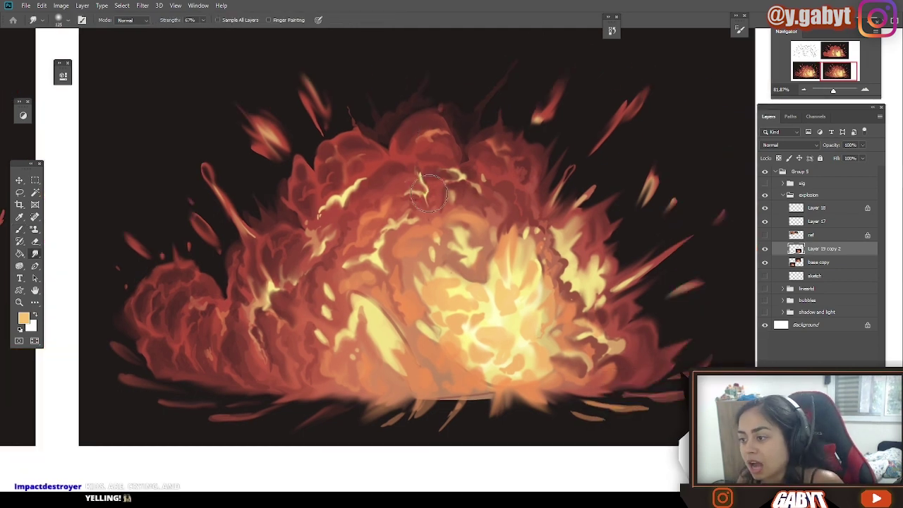
pyautogui.hscroll(3, 418, 176)
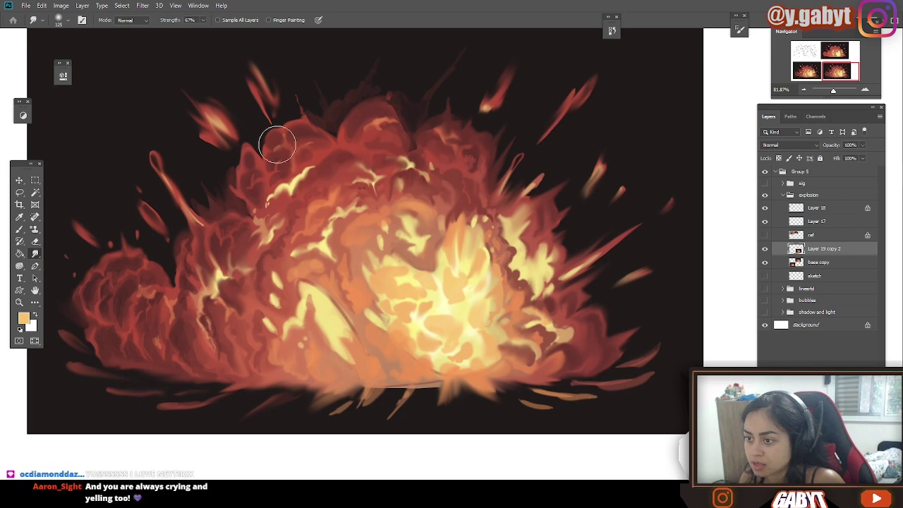
pyautogui.moveTo(277, 145); pyautogui.dragTo(284, 109)
pyautogui.moveTo(829, 91); pyautogui.dragTo(829, 106)
pyautogui.moveTo(453, 364); pyautogui.dragTo(377, 285)
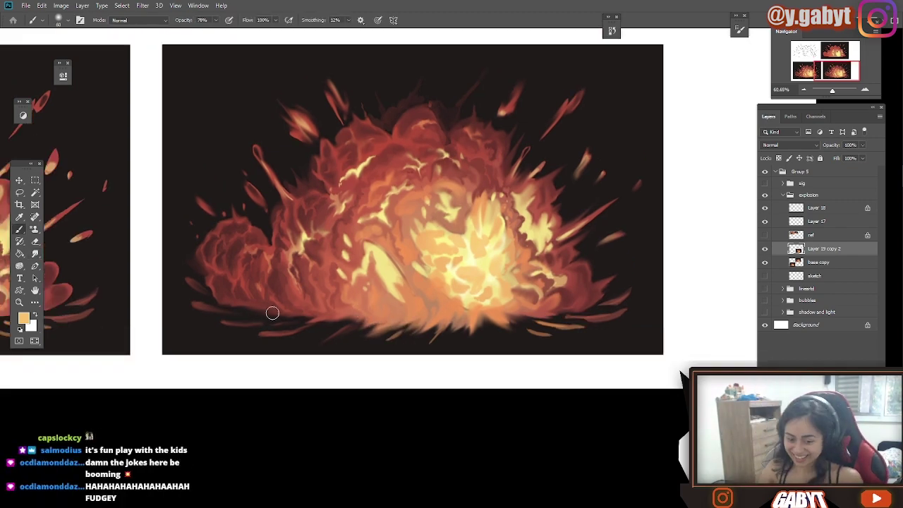
# Break up the large yellow highlight left of the explosion's core into thinner flame tongues with the Smudge tool.
pyautogui.moveTo(547, 157); pyautogui.dragTo(470, 238)
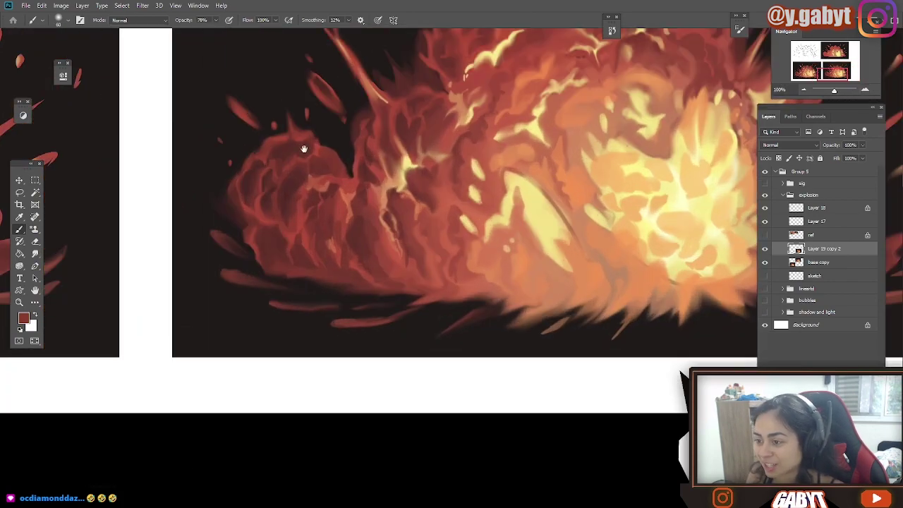
pyautogui.press('e')
pyautogui.moveTo(240, 241)
pyautogui.mouseDown()
pyautogui.moveTo(244, 254)
pyautogui.moveTo(93, 310)
pyautogui.mouseUp()
pyautogui.moveTo(407, 356); pyautogui.dragTo(324, 273)
pyautogui.press('b')
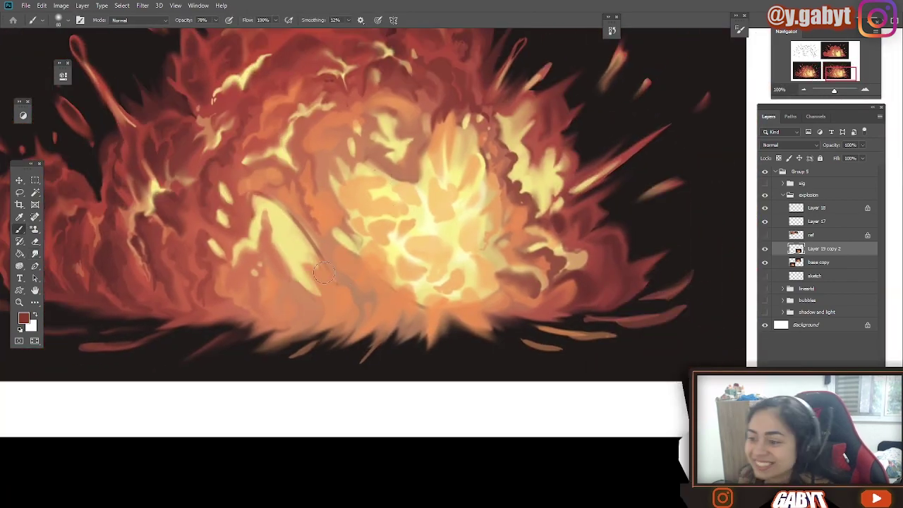
pyautogui.moveTo(285, 215); pyautogui.dragTo(307, 271)
pyautogui.moveTo(453, 281); pyautogui.dragTo(349, 272)
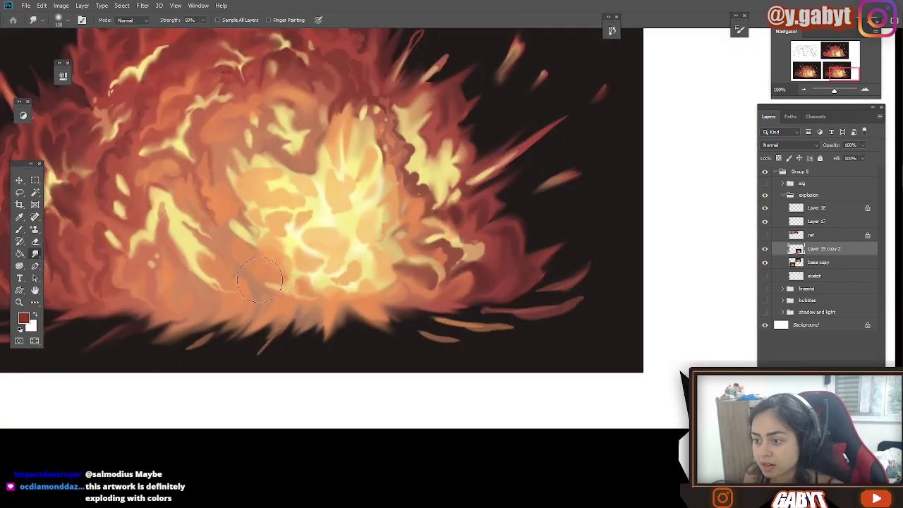
# Examine the whole smudged explosion beside the earlier stages on the sheet, checking its silhouette, core and embers.
pyautogui.hotkey('ctrl', '-')
pyautogui.hotkey('ctrl', '-')
pyautogui.hotkey('ctrl', '-')
pyautogui.hotkey('ctrl', '-')
pyautogui.hotkey('ctrl', '-')
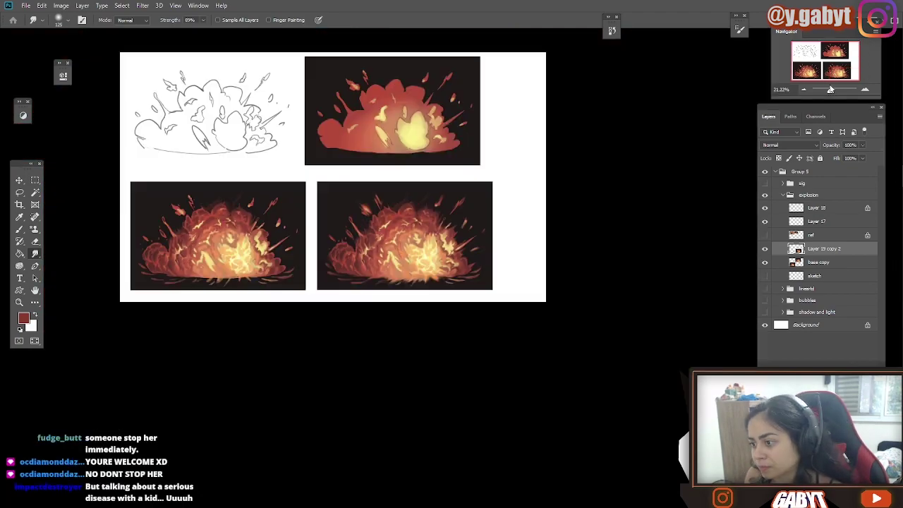
pyautogui.hotkey('ctrl', '+')
pyautogui.hotkey('ctrl', '+')
pyautogui.hotkey('ctrl', '+')
pyautogui.hotkey('ctrl', '+')
pyautogui.hotkey('ctrl', '+')
pyautogui.moveTo(455, 174); pyautogui.dragTo(453, 238)
pyautogui.hotkey('ctrl', '-')
pyautogui.moveTo(510, 166); pyautogui.dragTo(643, 202)
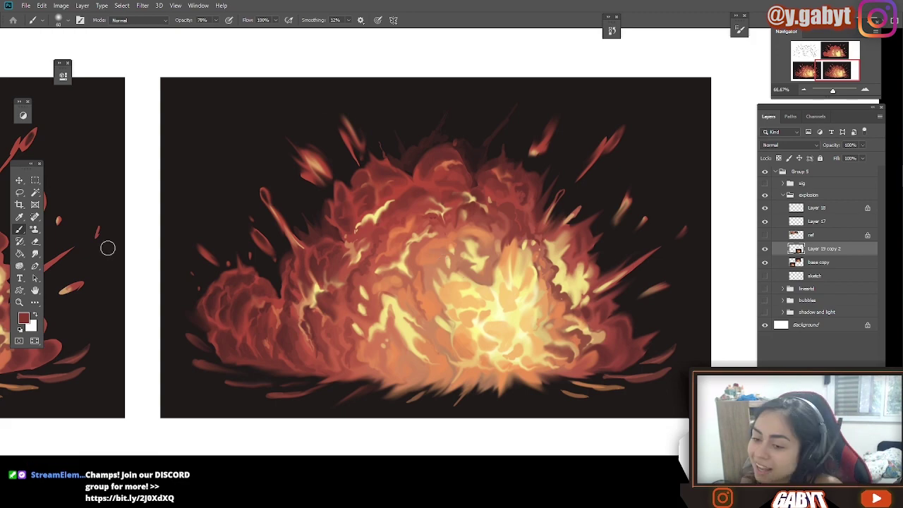
pyautogui.click(35, 253)
pyautogui.hotkey('ctrl', '+')
pyautogui.hotkey('ctrl', '+')
pyautogui.hotkey('ctrl', '-')
pyautogui.hotkey('ctrl', '-')
pyautogui.hotkey('ctrl', '-')
pyautogui.hotkey('ctrl', '-')
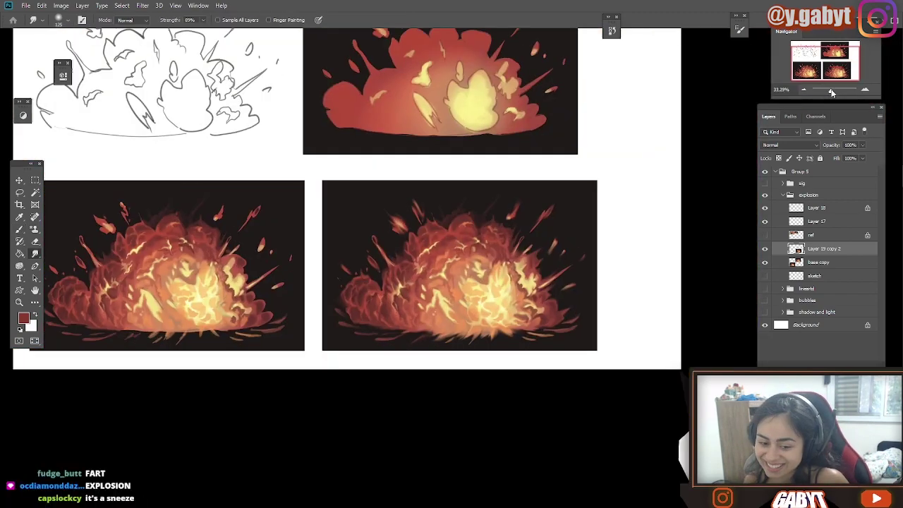
pyautogui.hotkey('ctrl', '+')
pyautogui.hotkey('ctrl', '+')
pyautogui.hotkey('ctrl', '+')
pyautogui.hotkey('ctrl', '-')
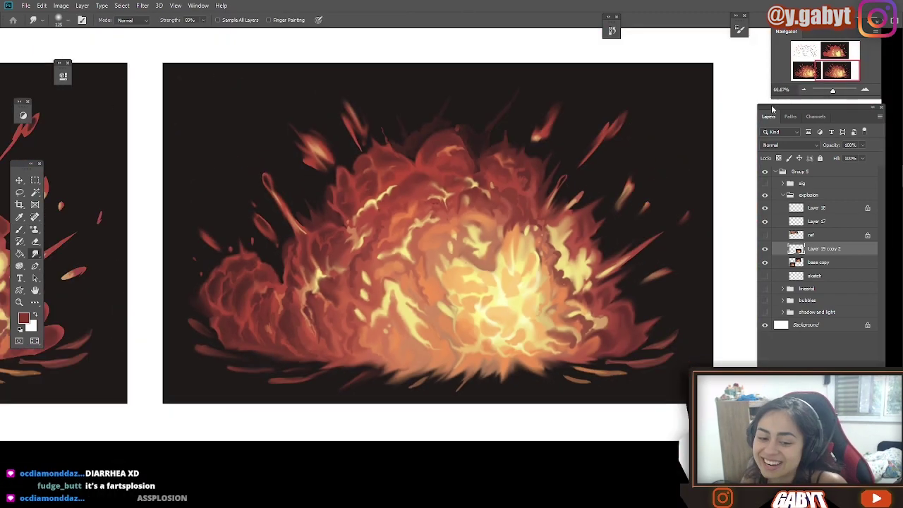
pyautogui.moveTo(635, 176); pyautogui.dragTo(601, 195)
pyautogui.press('b')
pyautogui.hotkey('ctrl', '+')
pyautogui.moveTo(270, 41); pyautogui.dragTo(307, 93)
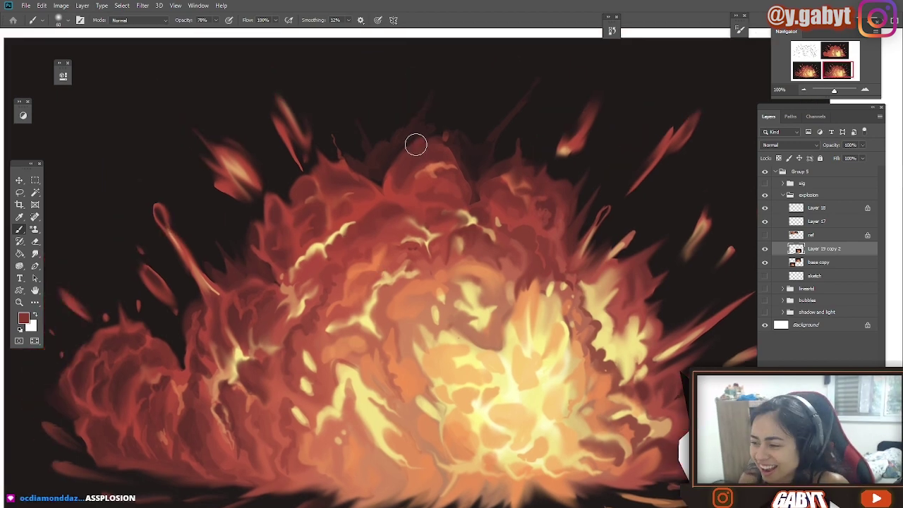
# Paint sampled orange-red and light orange tones over the yellow highlight left of the core to shape narrower flames.
pyautogui.moveTo(418, 152); pyautogui.dragTo(409, 115)
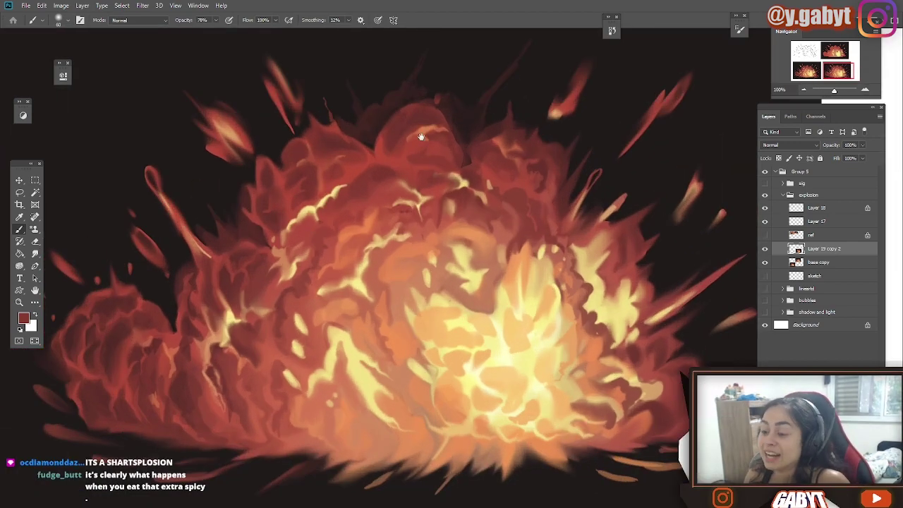
pyautogui.scroll(2, 398, 143)
pyautogui.moveTo(377, 149); pyautogui.dragTo(350, 56)
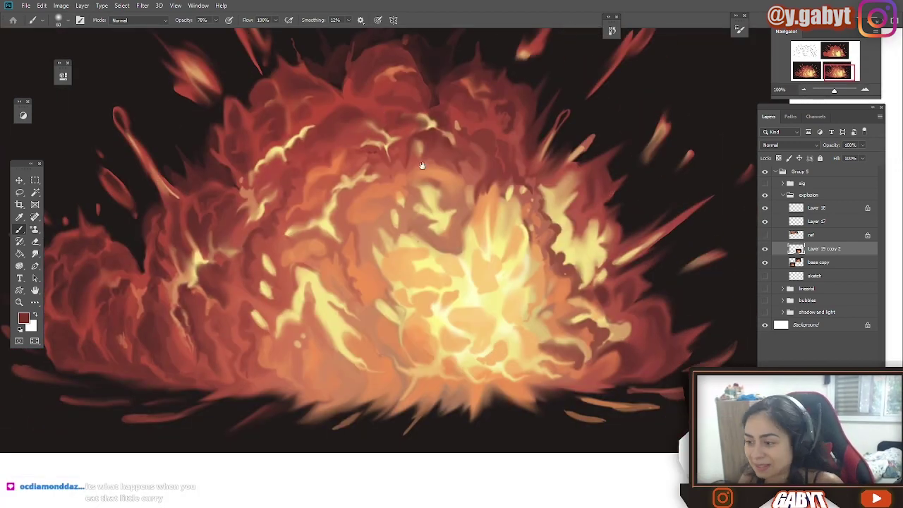
pyautogui.moveTo(392, 216); pyautogui.dragTo(319, 241)
pyautogui.keyDown('alt'); pyautogui.click(317, 243); pyautogui.keyUp('alt')
pyautogui.moveTo(309, 254)
pyautogui.mouseDown()
pyautogui.moveTo(301, 236)
pyautogui.moveTo(327, 266)
pyautogui.mouseUp()
pyautogui.moveTo(225, 308); pyautogui.dragTo(281, 255)
pyautogui.keyDown('alt'); pyautogui.click(266, 277); pyautogui.keyUp('alt')
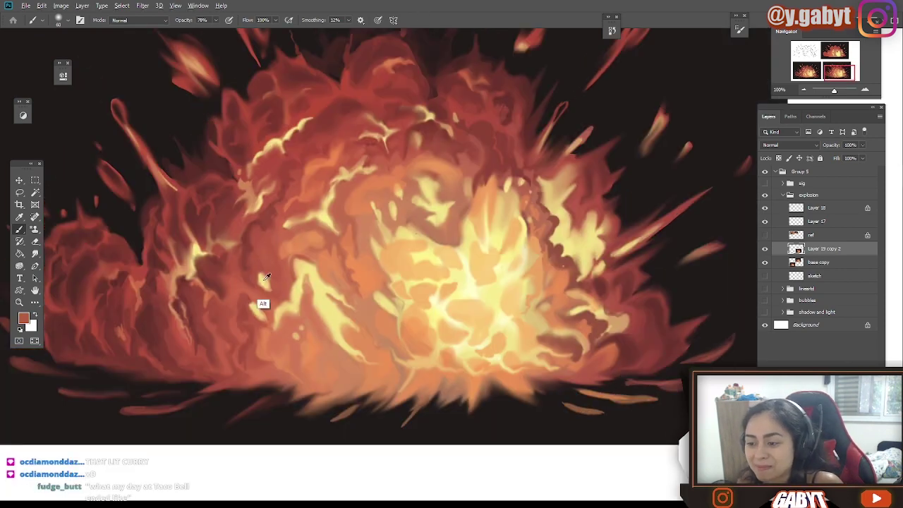
pyautogui.hscroll(2, 297, 318)
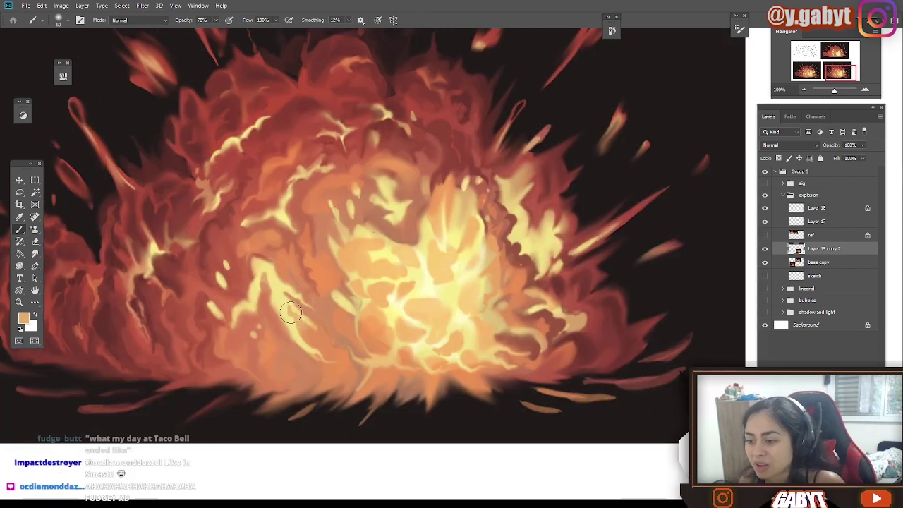
pyautogui.moveTo(294, 273); pyautogui.dragTo(302, 269)
pyautogui.keyDown('alt'); pyautogui.click(411, 239); pyautogui.keyUp('alt')
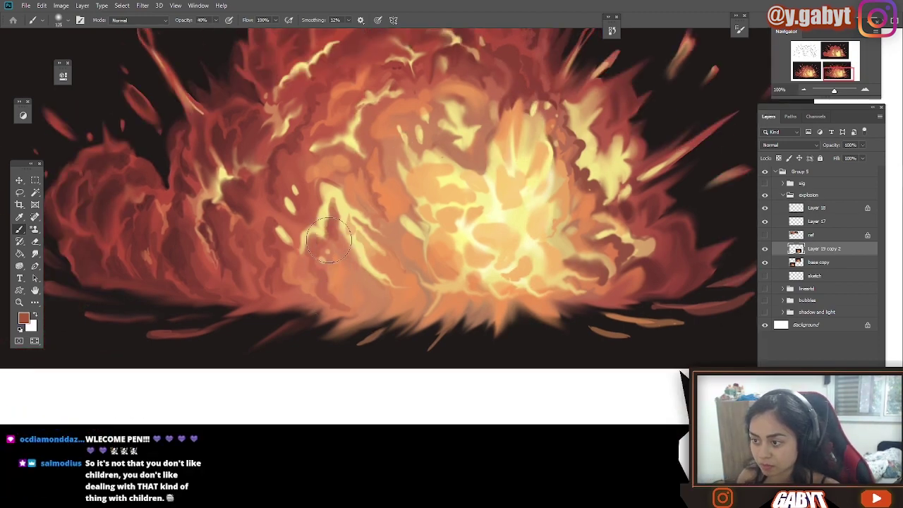
# Set the brush opacity to 100% and paint sampled yellow and orange flame shapes at the upper tip of the core.
pyautogui.moveTo(834, 92); pyautogui.dragTo(834, 91)
pyautogui.press('4')
pyautogui.press('5')
pyautogui.press('0')
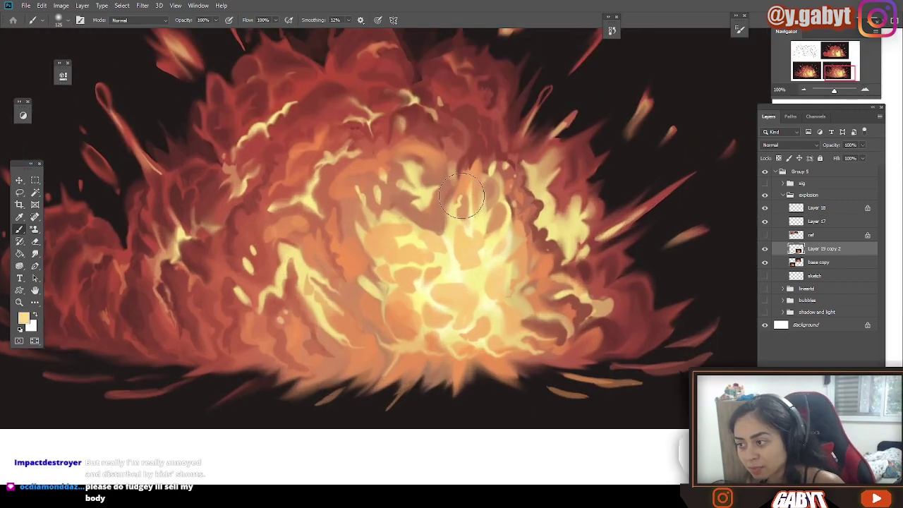
pyautogui.hotkey('ctrl', '+')
pyautogui.moveTo(355, 195); pyautogui.dragTo(315, 231)
pyautogui.keyDown('alt'); pyautogui.click(315, 230); pyautogui.keyUp('alt')
pyautogui.hotkey('ctrl', '0')
pyautogui.hotkey('ctrl', '1')
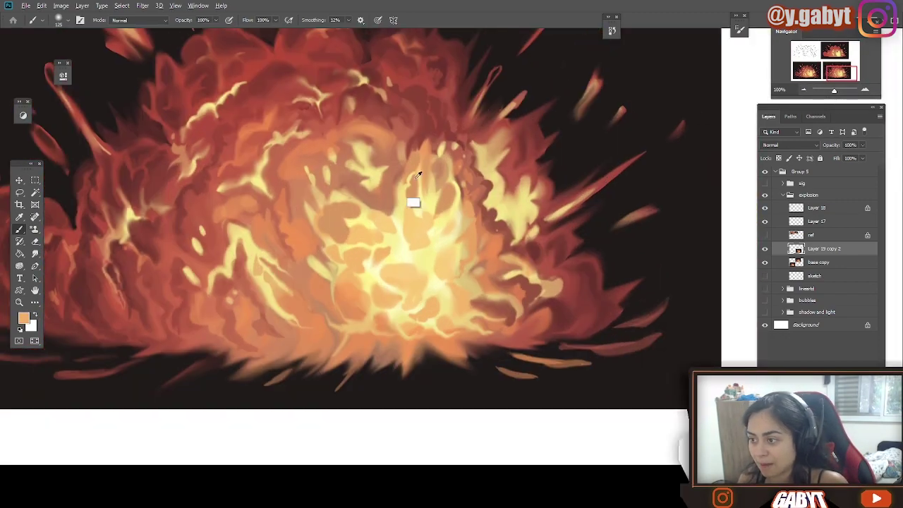
# Paint orange folds with pale yellow edges inside the bright core, using colors sampled from the flames.
pyautogui.moveTo(379, 154); pyautogui.dragTo(329, 135)
pyautogui.keyDown('alt'); pyautogui.click(353, 261); pyautogui.keyUp('alt')
pyautogui.moveTo(339, 226); pyautogui.dragTo(443, 198)
pyautogui.moveTo(384, 167); pyautogui.dragTo(399, 175)
pyautogui.moveTo(360, 204)
pyautogui.mouseDown()
pyautogui.moveTo(306, 209)
pyautogui.moveTo(328, 244)
pyautogui.mouseUp()
pyautogui.hotkey('ctrl', '+')
pyautogui.moveTo(490, 174); pyautogui.dragTo(438, 248)
pyautogui.keyDown('alt'); pyautogui.click(437, 247); pyautogui.keyUp('alt')
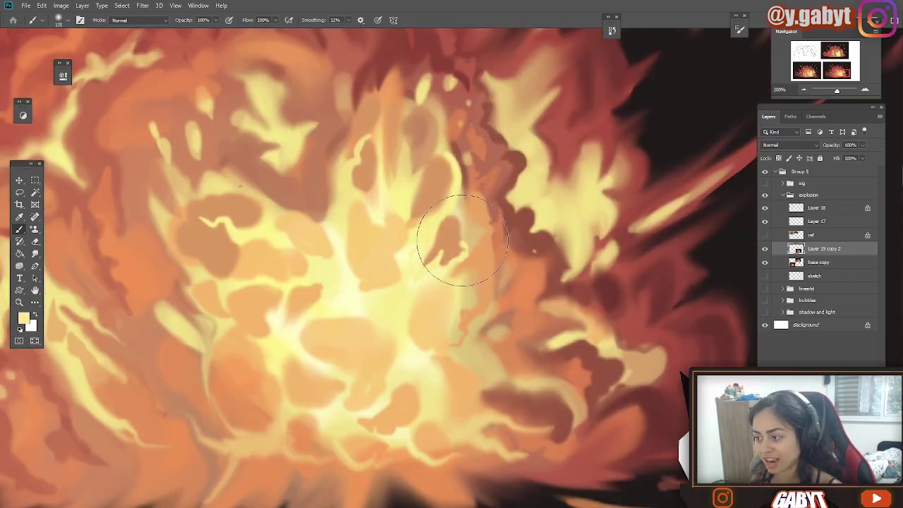
# Rework the core's right edge and the dark smoke column beside it with added orange folds.
pyautogui.hotkey('ctrl', '0')
pyautogui.hotkey('ctrl', '1')
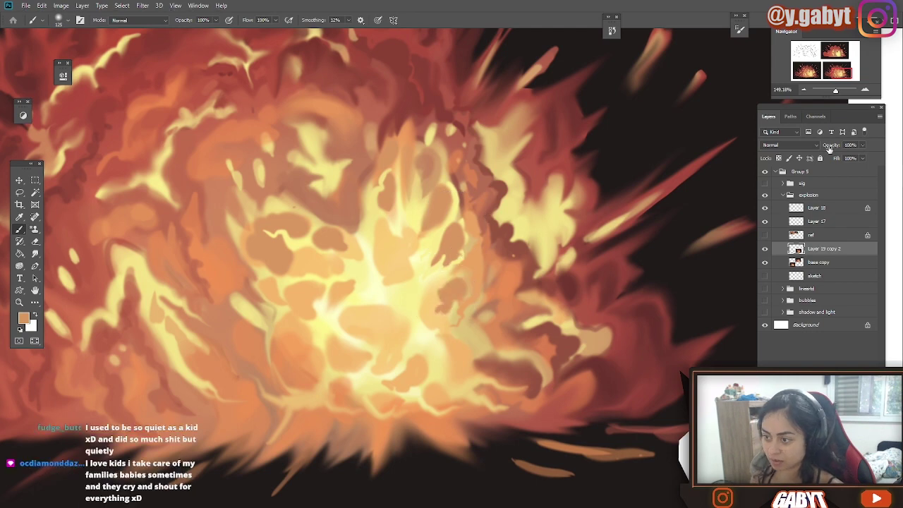
pyautogui.moveTo(835, 90); pyautogui.dragTo(835, 95)
pyautogui.click(34, 254)
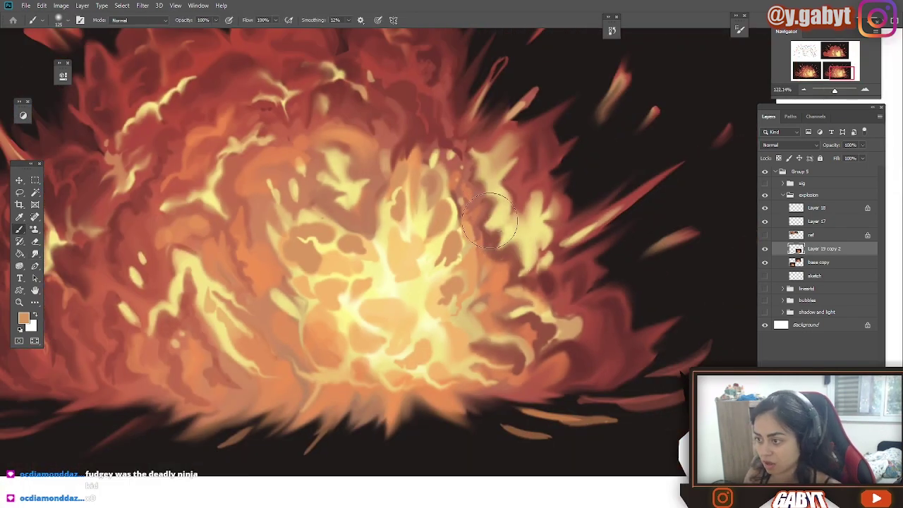
pyautogui.press('r')
pyautogui.press('b')
pyautogui.scroll(-5, 467, 83)
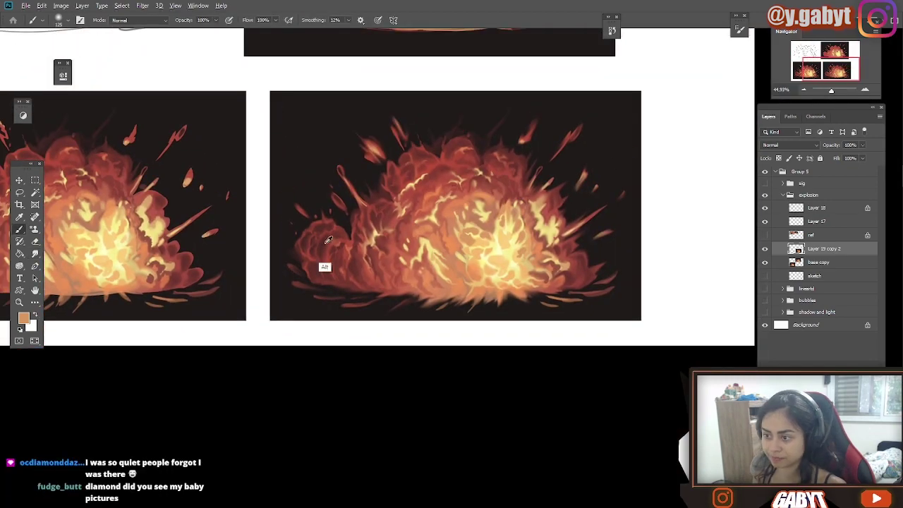
# Paint shadow folds on the lower right smoke lobes with a sampled dark red at 40% opacity.
pyautogui.keyDown('alt'); pyautogui.click(324, 266); pyautogui.keyUp('alt')
pyautogui.scroll(-8, 325, 266)
pyautogui.scroll(10, 327, 227)
pyautogui.scroll(-5, 327, 227)
pyautogui.scroll(7, 508, 377)
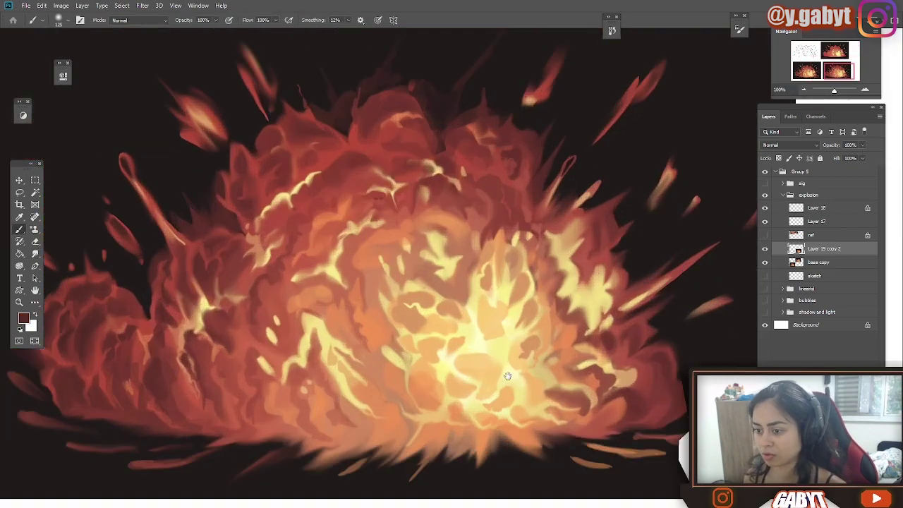
pyautogui.press('4')
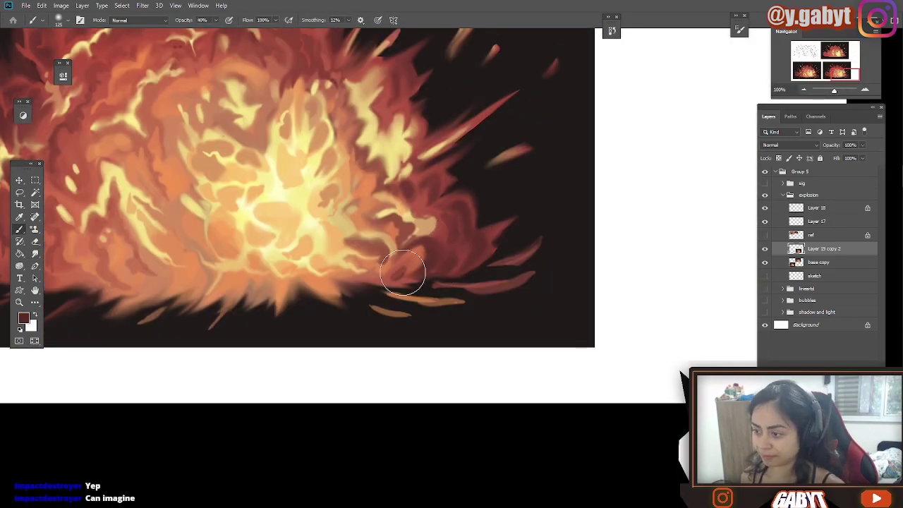
pyautogui.press('b')
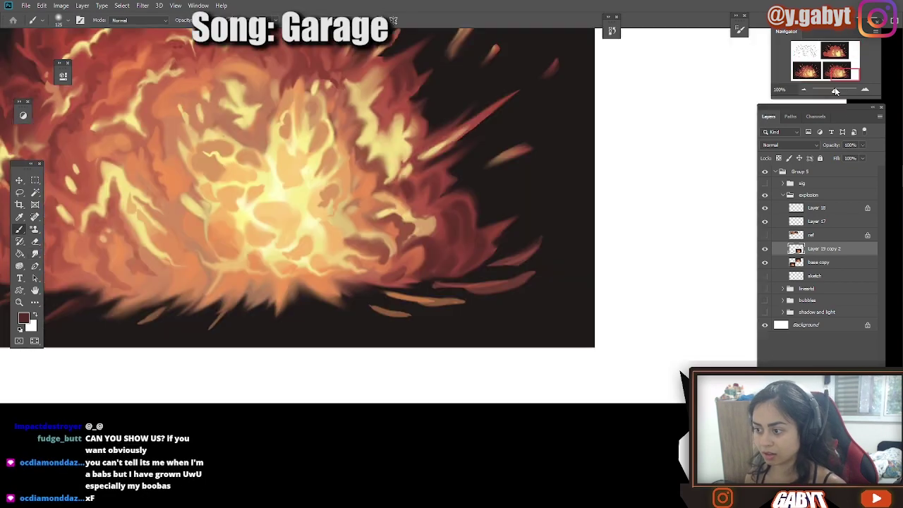
# Examine the full explosion at reduced zoom, checking the balance of its core, smoke edges and ground flames.
pyautogui.moveTo(834, 90); pyautogui.dragTo(832, 91)
pyautogui.press('r')
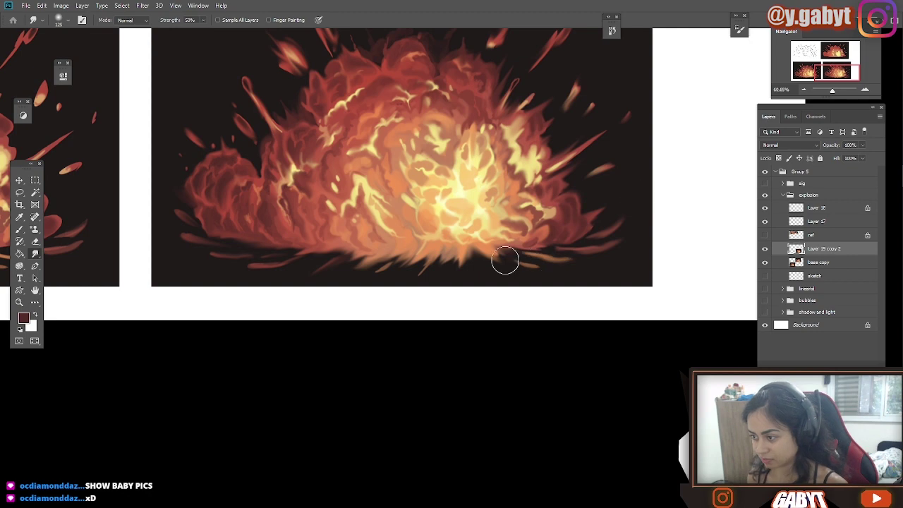
pyautogui.press('b')
pyautogui.moveTo(506, 261)
pyautogui.mouseDown()
pyautogui.moveTo(517, 334)
pyautogui.moveTo(439, 367)
pyautogui.mouseUp()
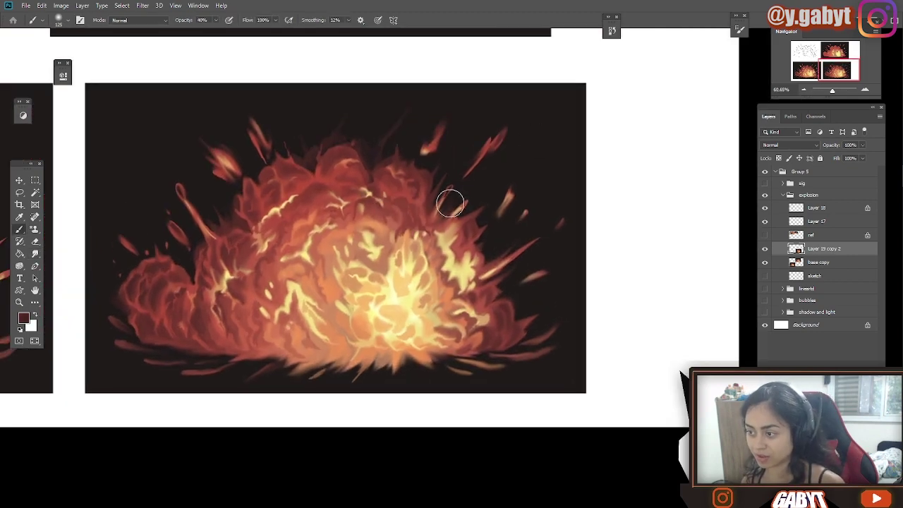
pyautogui.moveTo(192, 280); pyautogui.dragTo(323, 221)
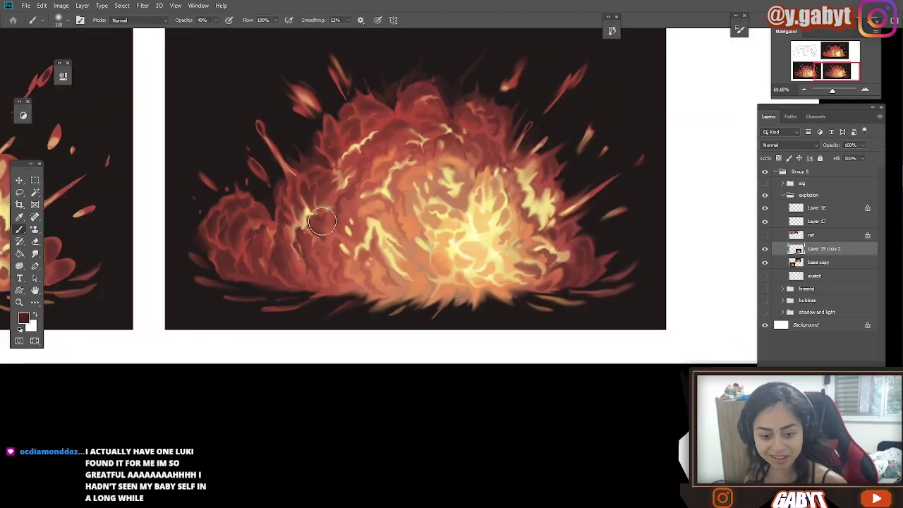
pyautogui.scroll(3, 322, 222)
pyautogui.hscroll(1, 322, 222)
pyautogui.hscroll(-1, 556, 31)
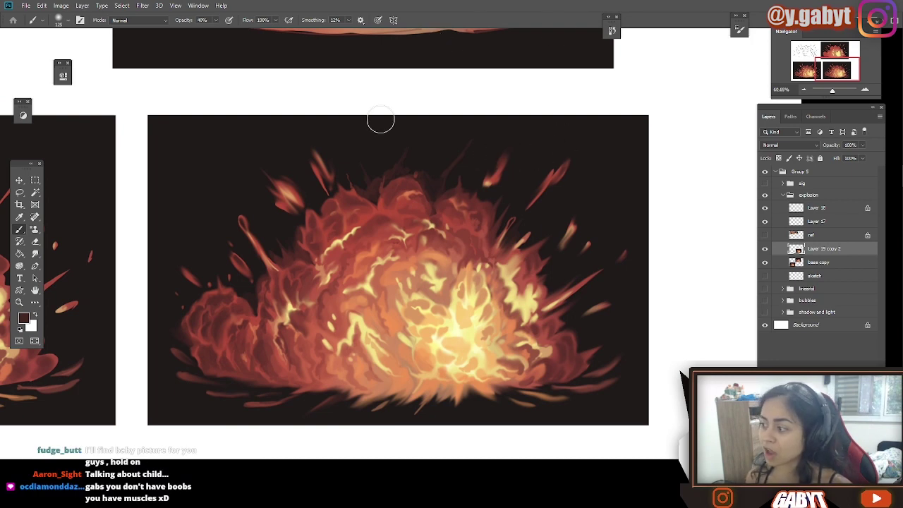
# Try a large Color Dodge glow over the core with a sampled orange at 40% opacity.
pyautogui.click(131, 20)
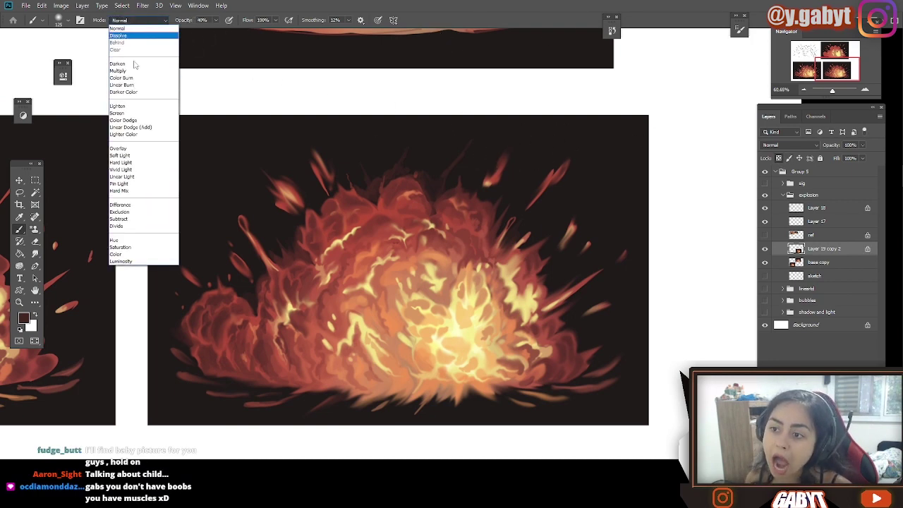
pyautogui.click(142, 122)
pyautogui.press(']')
pyautogui.press(']')
pyautogui.press(']')
pyautogui.press(']')
pyautogui.press(']')
pyautogui.press(']')
pyautogui.press(']')
pyautogui.press(']')
pyautogui.press(']')
pyautogui.press(']')
pyautogui.press(']')
pyautogui.press(']')
pyautogui.press(']')
pyautogui.press(']')
pyautogui.press(']')
pyautogui.press(']')
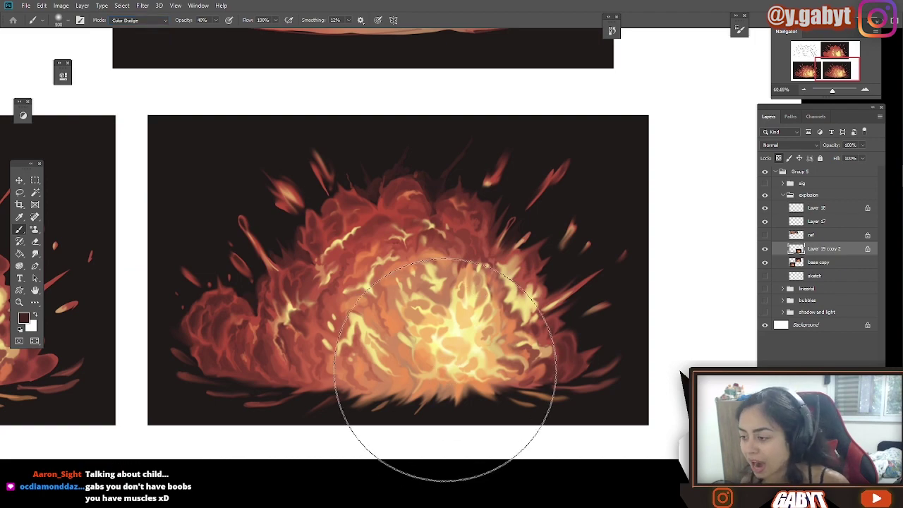
pyautogui.keyDown('alt'); pyautogui.click(420, 360); pyautogui.keyUp('alt')
pyautogui.click(446, 345)
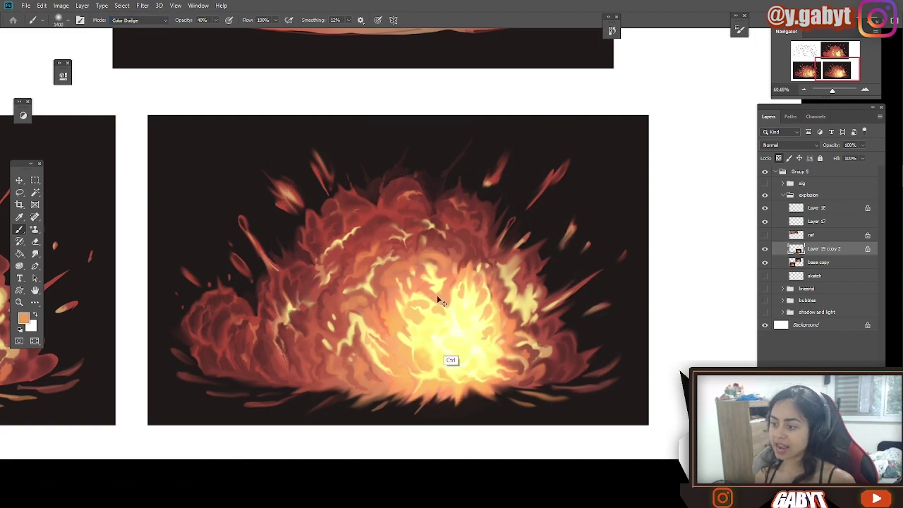
pyautogui.hotkey('ctrl', 'z')
# Try a Color Dodge glow over the core in a sampled dark red, with the brush at 20% opacity and size 1200.
pyautogui.press('/')
pyautogui.press(']')
pyautogui.press(']')
pyautogui.press(']')
pyautogui.press(']')
pyautogui.press(']')
pyautogui.press(']')
pyautogui.press(']')
pyautogui.press(']')
pyautogui.press(']')
pyautogui.press(']')
pyautogui.press(']')
pyautogui.press(']')
pyautogui.press(']')
pyautogui.press(']')
pyautogui.press(']')
pyautogui.press(']')
pyautogui.press(']')
pyautogui.keyDown('alt'); pyautogui.click(431, 238); pyautogui.keyUp('alt')
pyautogui.press('2')
pyautogui.click(443, 327)
pyautogui.hotkey('ctrl', 'z')
pyautogui.press('[')
pyautogui.press('[')
pyautogui.press('[')
pyautogui.press('[')
pyautogui.press('[')
pyautogui.press('[')
pyautogui.press('[')
pyautogui.press('[')
pyautogui.press('[')
pyautogui.press('[')
pyautogui.press('[')
pyautogui.press('[')
pyautogui.press('[')
pyautogui.press('[')
pyautogui.press('[')
pyautogui.press('[')
pyautogui.press('[')
pyautogui.press('[')
pyautogui.press('[')
pyautogui.click(422, 330)
pyautogui.hotkey('ctrl', 'z')
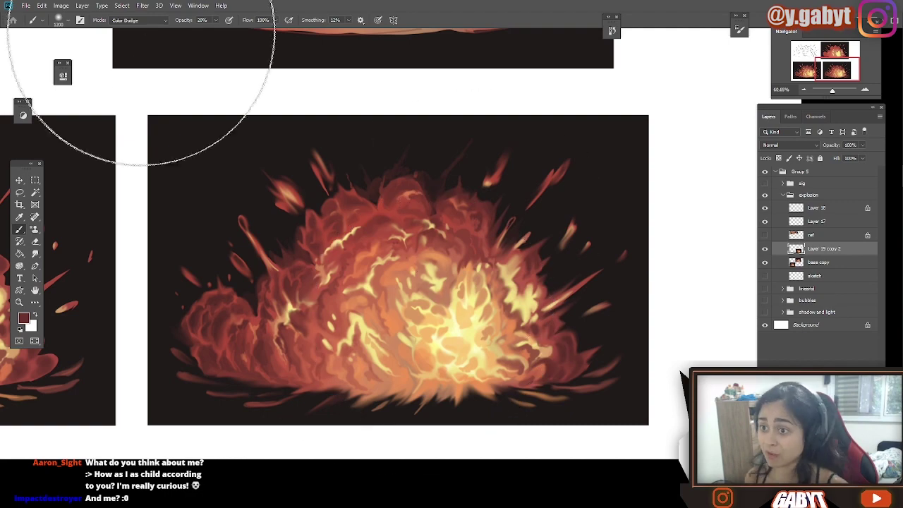
# Brush a Soft Light glow over the core with a sampled orange at 20% opacity.
pyautogui.click(141, 20)
pyautogui.click(143, 155)
pyautogui.keyDown('alt'); pyautogui.click(408, 351); pyautogui.keyUp('alt')
pyautogui.click(430, 351)
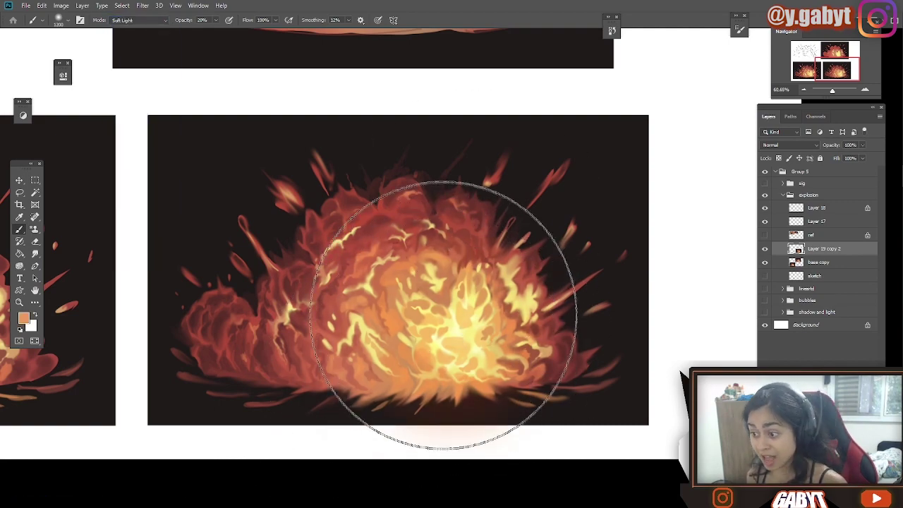
# Try to brush a sampled dark red across the explosion's body in Soft Light mode.
pyautogui.keyDown('alt'); pyautogui.click(494, 226); pyautogui.keyUp('alt')
pyautogui.moveTo(539, 247); pyautogui.dragTo(319, 332)
pyautogui.hotkey('ctrl', 'z')
# Brush a large dark red glow around the explosion in Screen mode at low opacity.
pyautogui.click(141, 21)
pyautogui.click(127, 112)
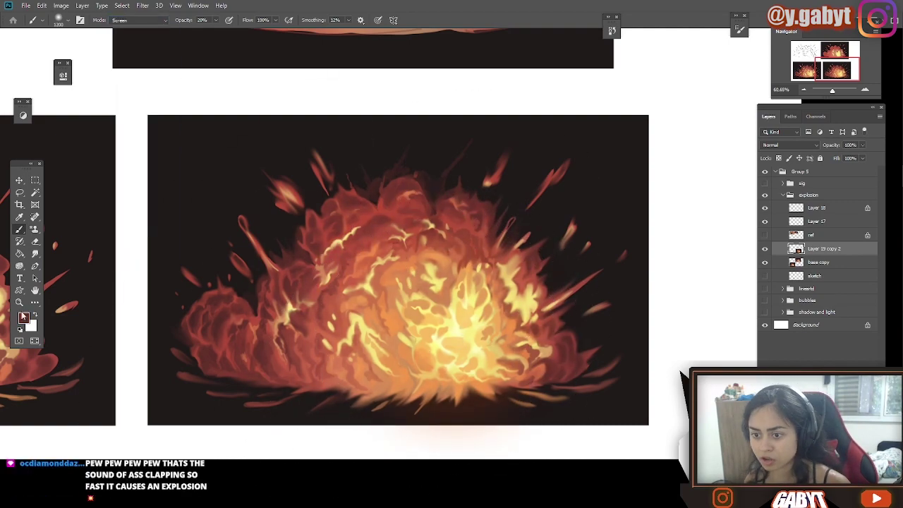
pyautogui.click(24, 319)
pyautogui.click(242, 127)
pyautogui.click(349, 65)
pyautogui.press('1')
pyautogui.press('1')
pyautogui.click(506, 328)
pyautogui.click(360, 223)
pyautogui.hotkey('ctrl', 'z')
# Try a small dark red dab among the flying sparks beside the explosion with the brush at 100% opacity.
pyautogui.moveTo(832, 90); pyautogui.dragTo(837, 91)
pyautogui.click(845, 68)
pyautogui.press('[')
pyautogui.press('[')
pyautogui.press('[')
pyautogui.press('[')
pyautogui.press('[')
pyautogui.press('[')
pyautogui.press('[')
pyautogui.press('[')
pyautogui.press('[')
pyautogui.press('[')
pyautogui.press('[')
pyautogui.press('[')
pyautogui.press('[')
pyautogui.press('[')
pyautogui.press('0')
pyautogui.click(549, 259)
pyautogui.hotkey('ctrl', 'z')
# Brush a Screen glow over the flying embers in a sampled colour shifted to bright red, at 20% opacity.
pyautogui.hotkey('ctrl', '-')
pyautogui.hotkey('ctrl', '-')
pyautogui.click(141, 21)
pyautogui.click(127, 113)
pyautogui.press(']')
pyautogui.press(']')
pyautogui.press(']')
pyautogui.click(401, 204)
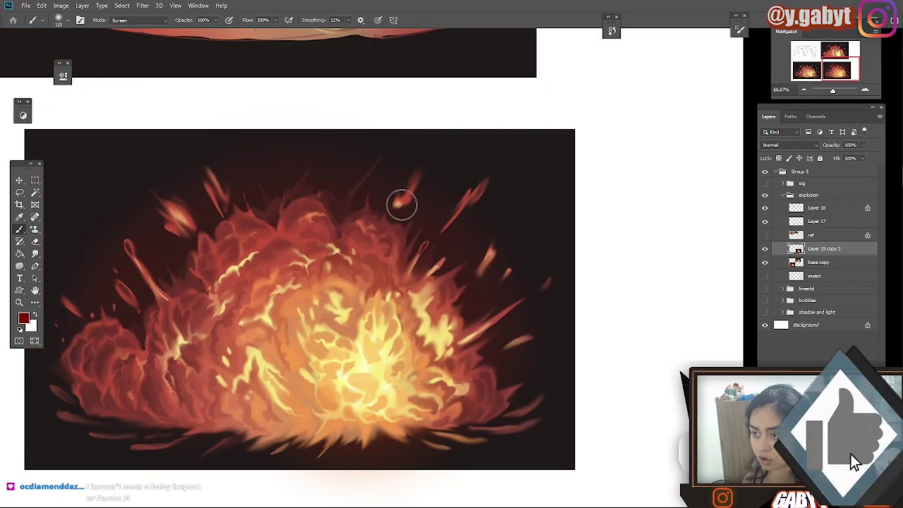
pyautogui.keyDown('alt'); pyautogui.click(400, 200); pyautogui.keyUp('alt')
pyautogui.click(24, 318)
pyautogui.click(244, 103)
pyautogui.click(349, 64)
pyautogui.press('2')
pyautogui.click(402, 203)
pyautogui.click(176, 214)
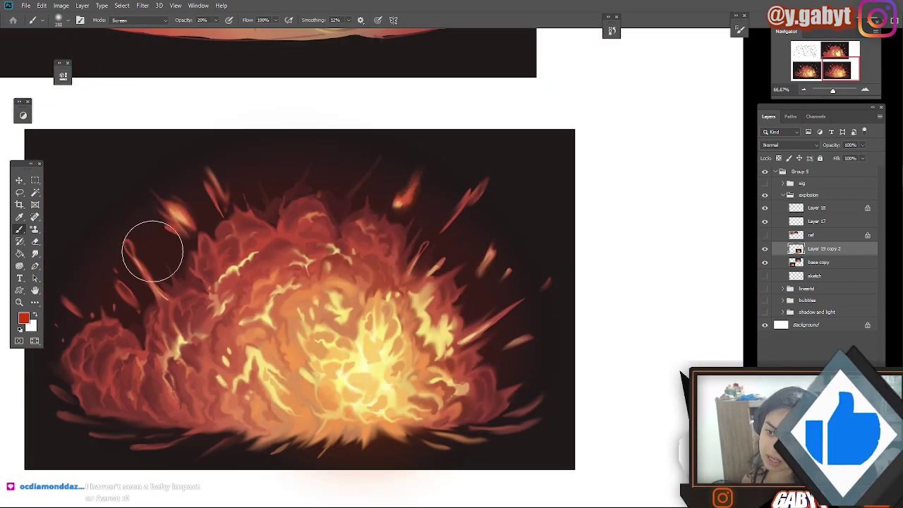
pyautogui.moveTo(151, 252); pyautogui.dragTo(169, 307)
# Scatter tiny orange-red sparks around the explosion with a small brush at 100% opacity.
pyautogui.press('[')
pyautogui.press('[')
pyautogui.press('[')
pyautogui.press('[')
pyautogui.press('[')
pyautogui.press('[')
pyautogui.press('[')
pyautogui.press('[')
pyautogui.press('[')
pyautogui.press('[')
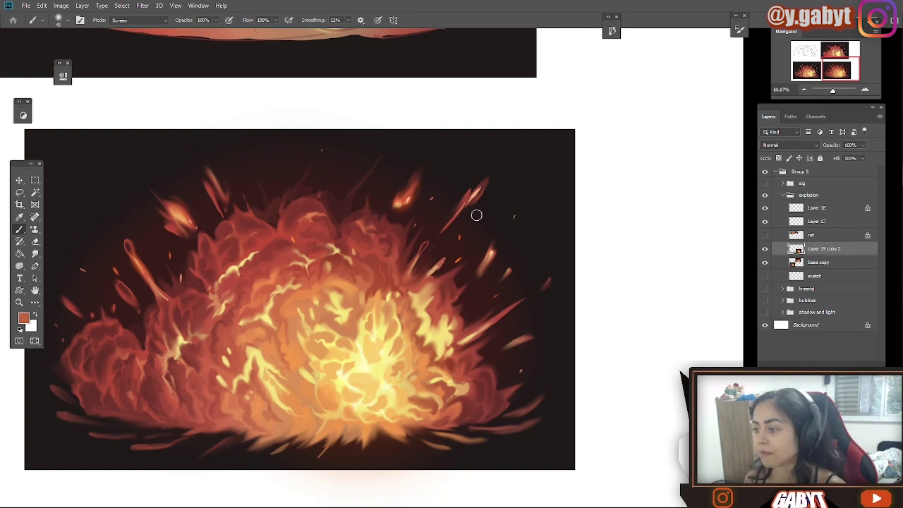
# Add a new layer beneath base copy and fill it with the near-black sampled from the explosion panels.
pyautogui.moveTo(832, 90); pyautogui.dragTo(832, 90)
pyautogui.moveTo(734, 120); pyautogui.dragTo(810, 128)
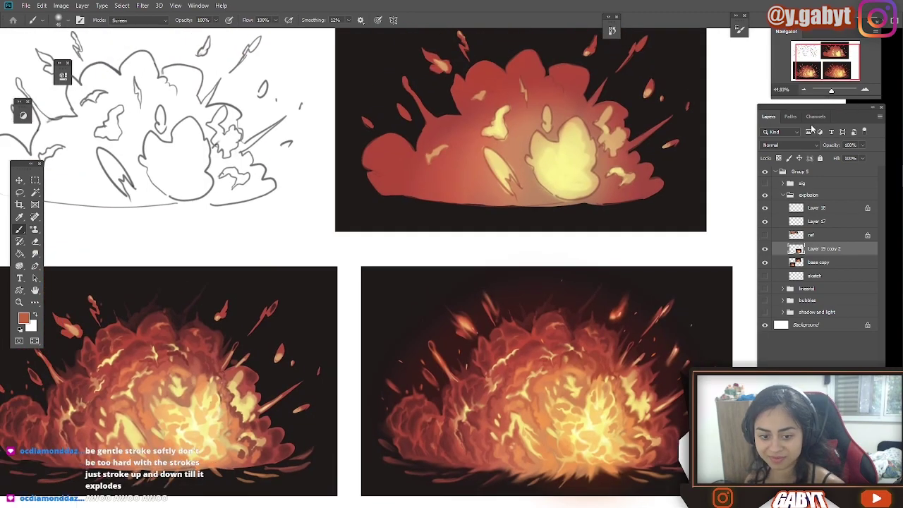
pyautogui.scroll(2, 465, 242)
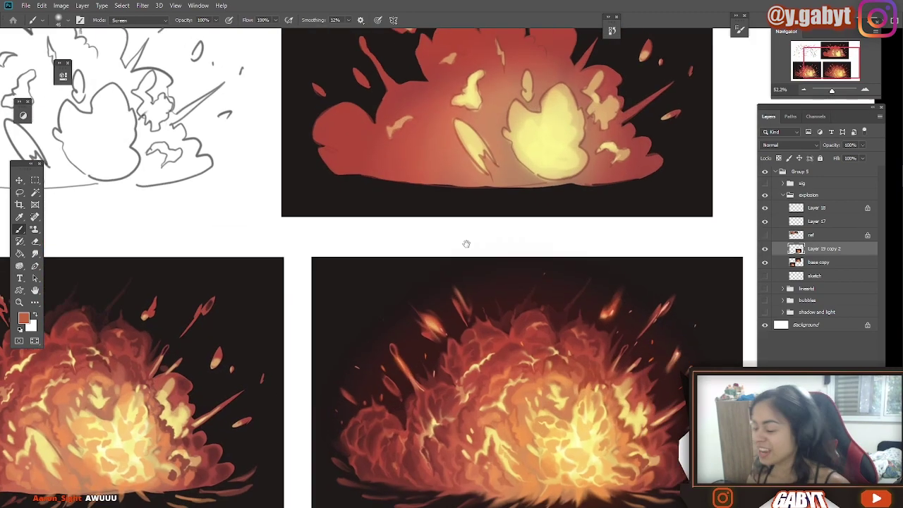
pyautogui.scroll(-9, 451, 265)
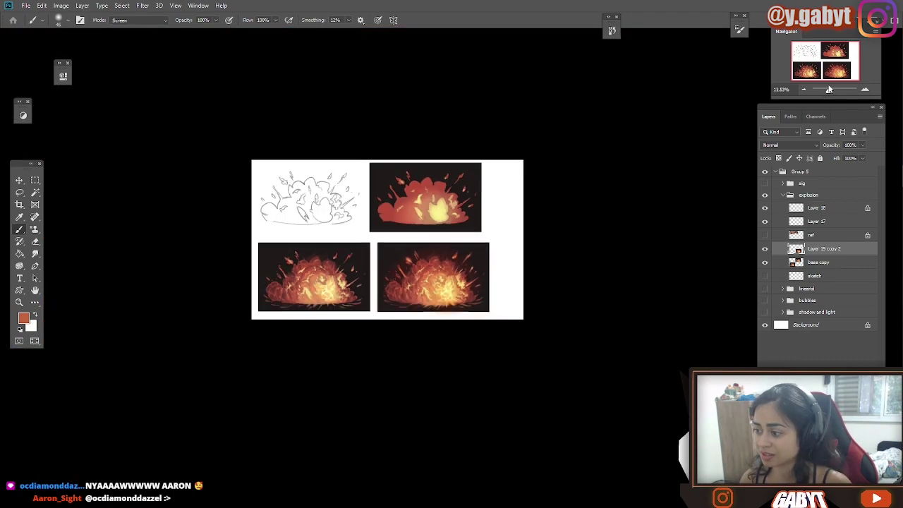
pyautogui.scroll(4, 453, 268)
pyautogui.click(815, 276)
pyautogui.hotkey('ctrl', 'alt', 'shift', 'n')
pyautogui.keyDown('alt'); pyautogui.click(331, 233); pyautogui.keyUp('alt')
pyautogui.press('g')
pyautogui.click(362, 224)
pyautogui.scroll(6, 423, 360)
pyautogui.click(765, 249)
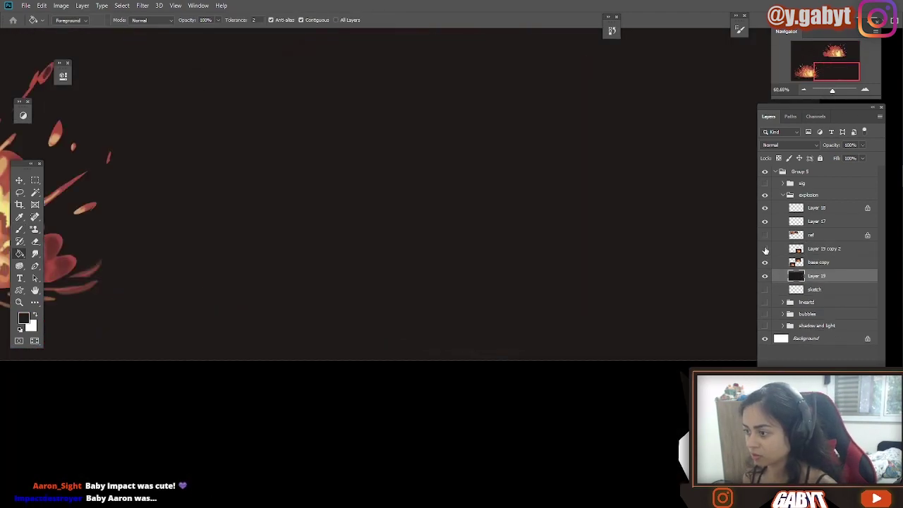
pyautogui.click(765, 249)
# Erase the stray glow below the final explosion on Layer 19 copy 2.
pyautogui.press('e')
pyautogui.click(825, 251)
pyautogui.moveTo(434, 340); pyautogui.dragTo(565, 335)
# Try a large Screen glow over the final explosion in a sampled red and in a more saturated red.
pyautogui.keyDown('alt'); pyautogui.click(431, 102); pyautogui.keyUp('alt')
pyautogui.scroll(-5, 452, 233)
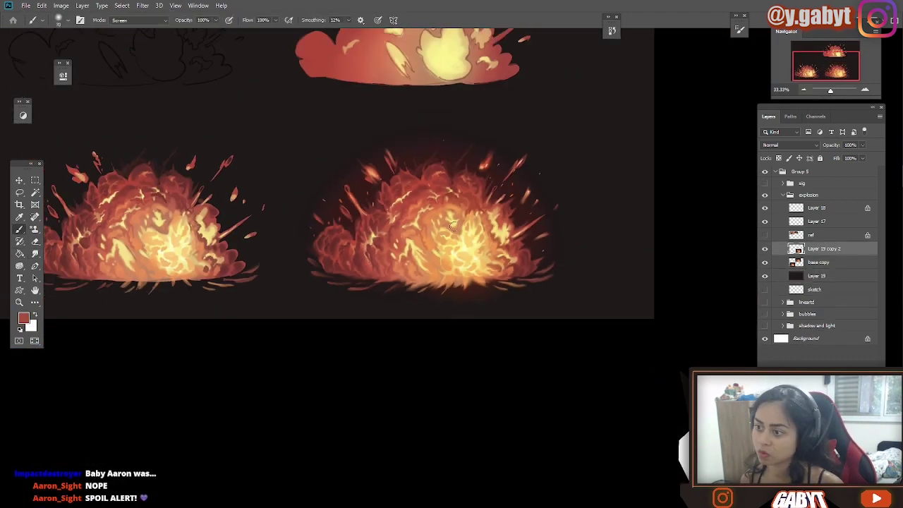
pyautogui.click(431, 235)
pyautogui.hotkey('ctrl', 'z')
pyautogui.click(24, 318)
pyautogui.click(247, 105)
pyautogui.click(341, 67)
pyautogui.click(431, 228)
pyautogui.hotkey('ctrl', 'z')
# Merge Layer 19 copy 2 and base copy down into the dark background layer.
pyautogui.hotkey('ctrl', 'e')
pyautogui.hotkey('ctrl', 'e')
# Try a size 1000 saturated red Screen glow over the merged explosion, at full strength and at 20% opacity.
pyautogui.click(441, 233)
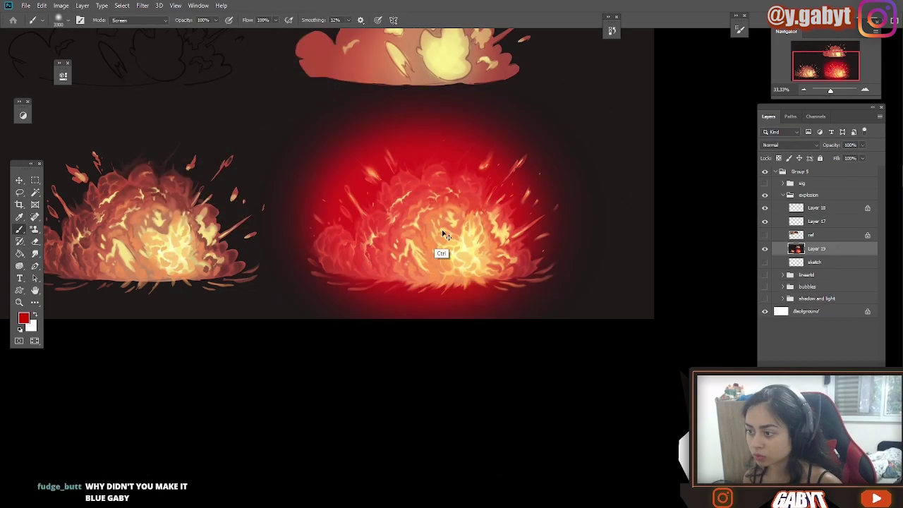
pyautogui.hotkey('ctrl', 'z')
pyautogui.press('2')
pyautogui.click(406, 247)
pyautogui.hotkey('ctrl', 'z')
# Brush a pinkish-red Screen glow around the explosion's debris at 20% opacity with a size 300 brush.
pyautogui.click(24, 318)
pyautogui.click(208, 88)
pyautogui.click(341, 68)
pyautogui.moveTo(831, 90); pyautogui.dragTo(832, 90)
pyautogui.press('[')
pyautogui.press('[')
pyautogui.press('[')
pyautogui.press('[')
pyautogui.press('[')
pyautogui.press('[')
pyautogui.press('[')
pyautogui.press('[')
pyautogui.press('[')
pyautogui.press('[')
pyautogui.press('[')
pyautogui.press('[')
pyautogui.press('[')
pyautogui.press('[')
pyautogui.press('[')
pyautogui.press('[')
pyautogui.press('[')
pyautogui.press('[')
pyautogui.press('[')
pyautogui.press('[')
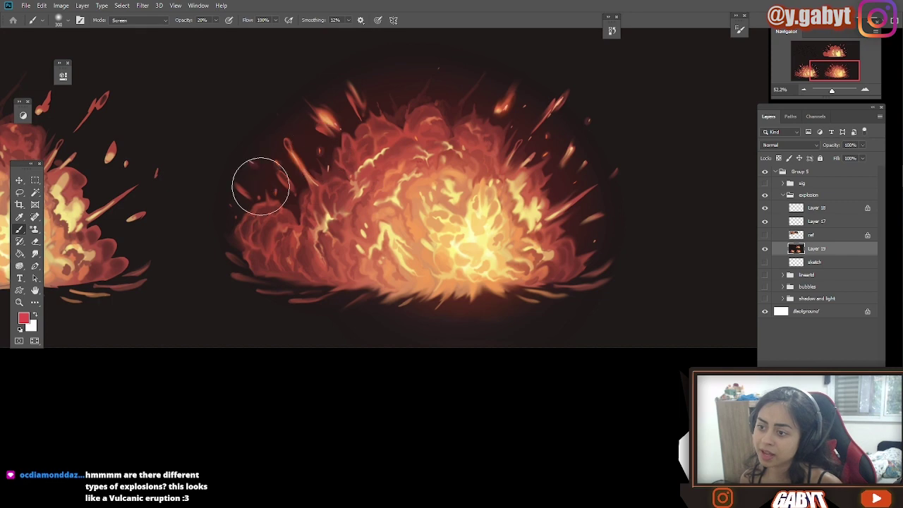
pyautogui.scroll(2, 504, 191)
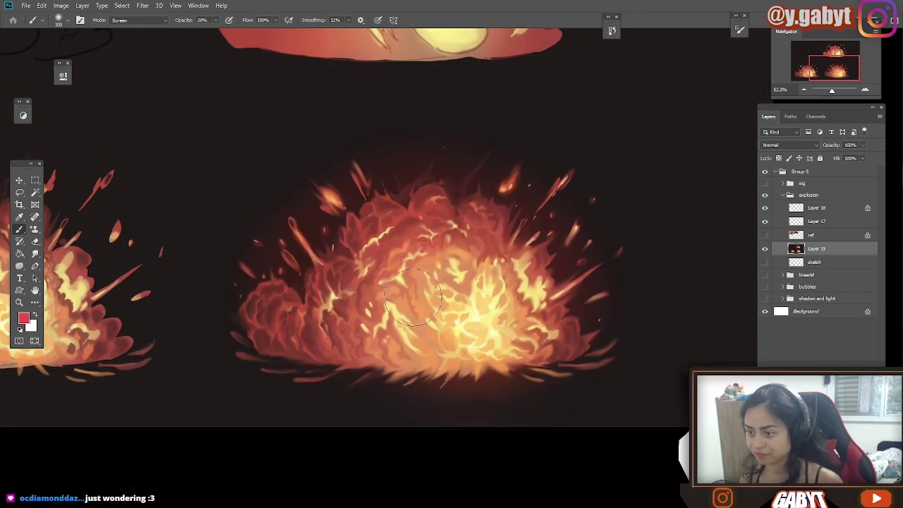
# Brighten the flying embers in Color Dodge mode with an orange sampled from the upper-left ember.
pyautogui.click(138, 20)
pyautogui.click(132, 121)
pyautogui.keyDown('alt'); pyautogui.click(329, 199); pyautogui.keyUp('alt')
pyautogui.click(330, 197)
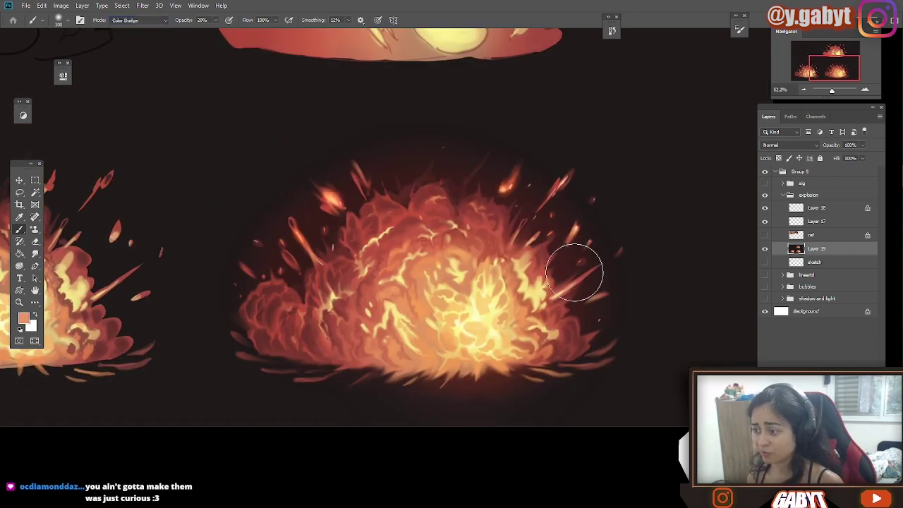
# Try a Color Dodge stroke across the body of the explosion.
pyautogui.moveTo(832, 90); pyautogui.dragTo(830, 91)
pyautogui.moveTo(446, 290); pyautogui.dragTo(468, 286)
pyautogui.hotkey('ctrl', 'z')
# Duplicate the merged painting layer and copy the lassoed final explosion onto its own layer.
pyautogui.hotkey('ctrl', 'j')
pyautogui.press('l')
pyautogui.moveTo(630, 203)
pyautogui.mouseDown()
pyautogui.moveTo(484, 188)
pyautogui.moveTo(629, 204)
pyautogui.mouseUp()
pyautogui.hotkey('ctrl', 'j')
# Enlarge the copied final explosion and erase around its edges to blend it into the dark background.
pyautogui.hotkey('ctrl', 't')
pyautogui.moveTo(621, 176)
pyautogui.mouseDown()
pyautogui.moveTo(673, 165)
pyautogui.moveTo(695, 143)
pyautogui.mouseUp()
pyautogui.press('Return')
pyautogui.press('e')
pyautogui.moveTo(590, 139); pyautogui.dragTo(645, 257)
# Show the sig group and place the artist logo at the canvas's upper right and the Patreon banner at its upper left.
pyautogui.click(765, 183)
pyautogui.moveTo(256, 448); pyautogui.dragTo(625, 158)
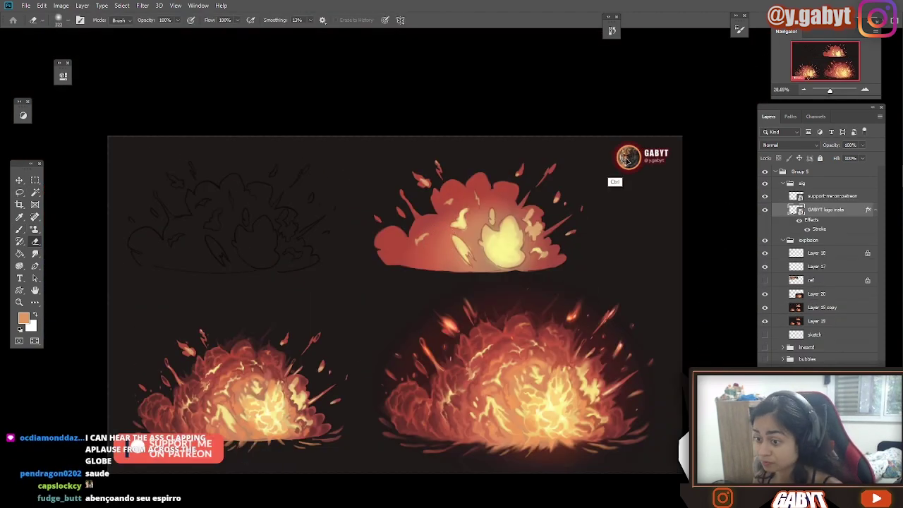
pyautogui.moveTo(197, 443); pyautogui.dragTo(190, 149)
pyautogui.hotkey('ctrl', '-')
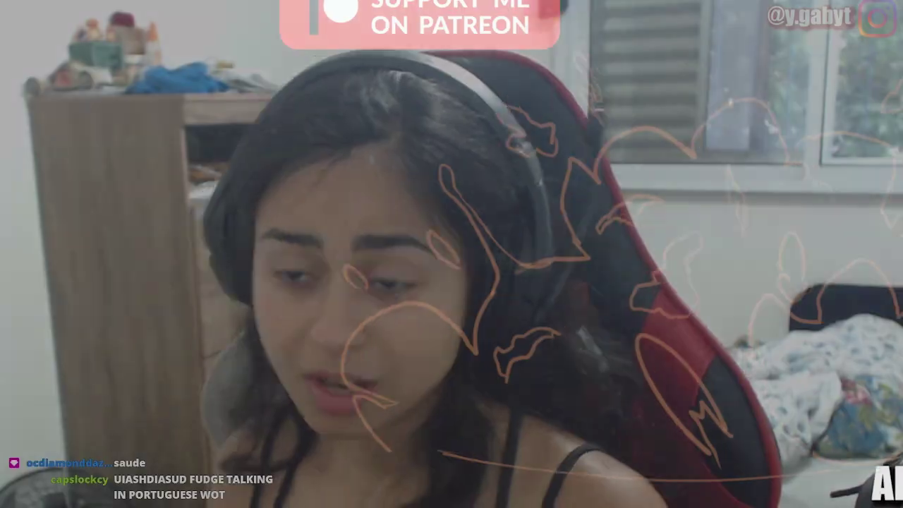